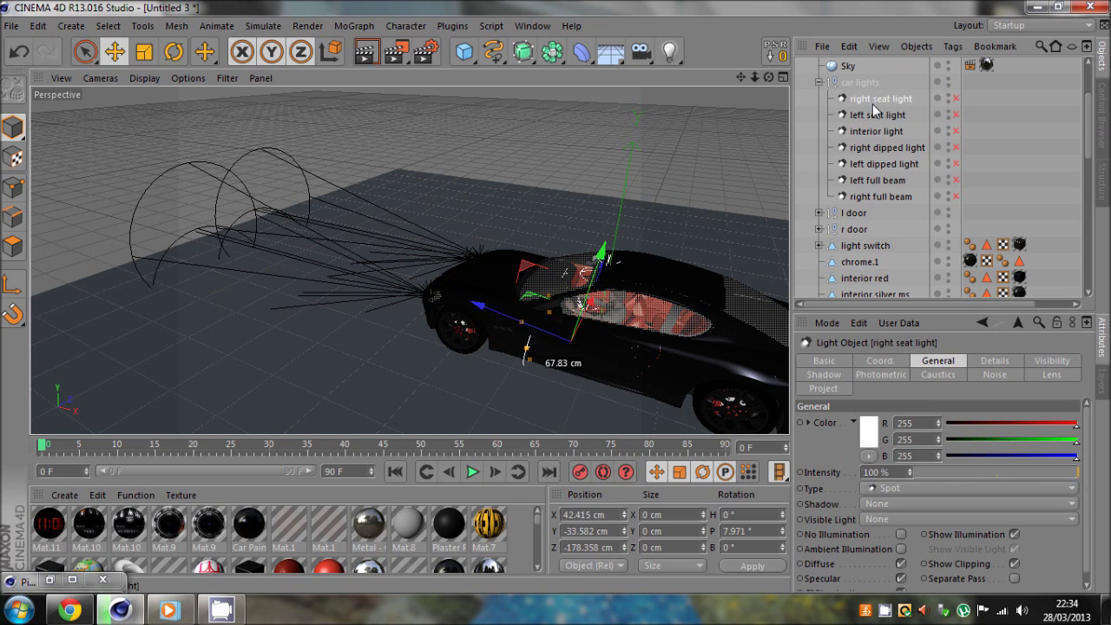
Step: Delete the right seat light, left seat light and interior light from the car lights group
{"action": "left_click", "coordinate": [880, 114], "text": "shift"}
{"action": "left_click", "coordinate": [881, 128], "text": "shift"}
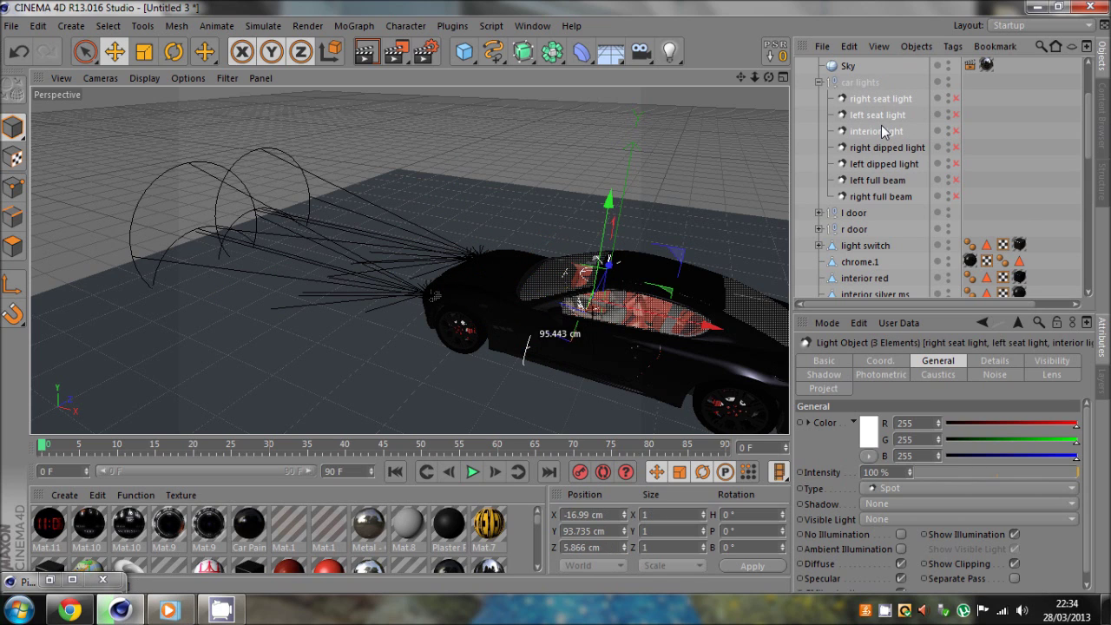
{"action": "key", "text": "Delete"}
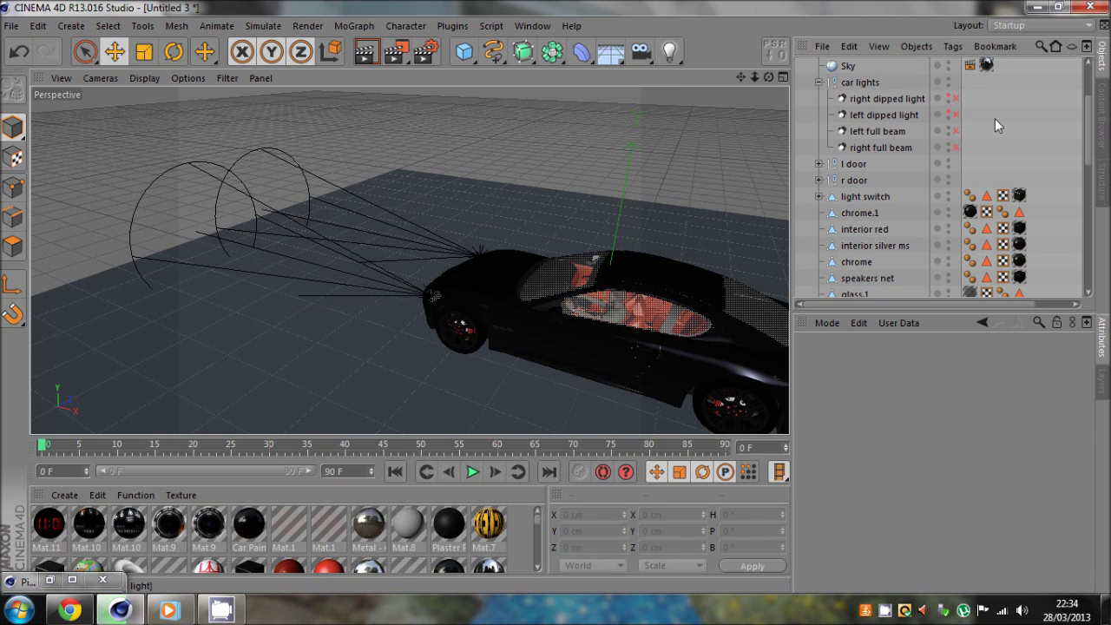
Step: Delete the car lights group with its remaining dipped and full-beam lights, and collapse the Maserati GT hierarchy
{"action": "left_click", "coordinate": [883, 133]}
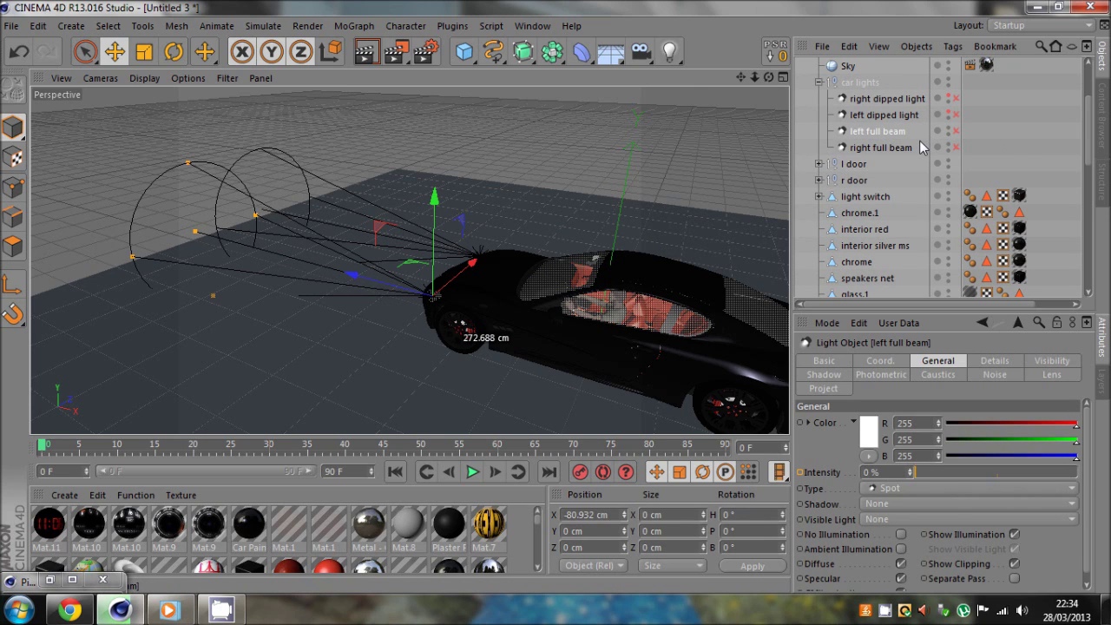
{"action": "left_click", "coordinate": [900, 102]}
{"action": "left_click", "coordinate": [903, 148], "text": "shift"}
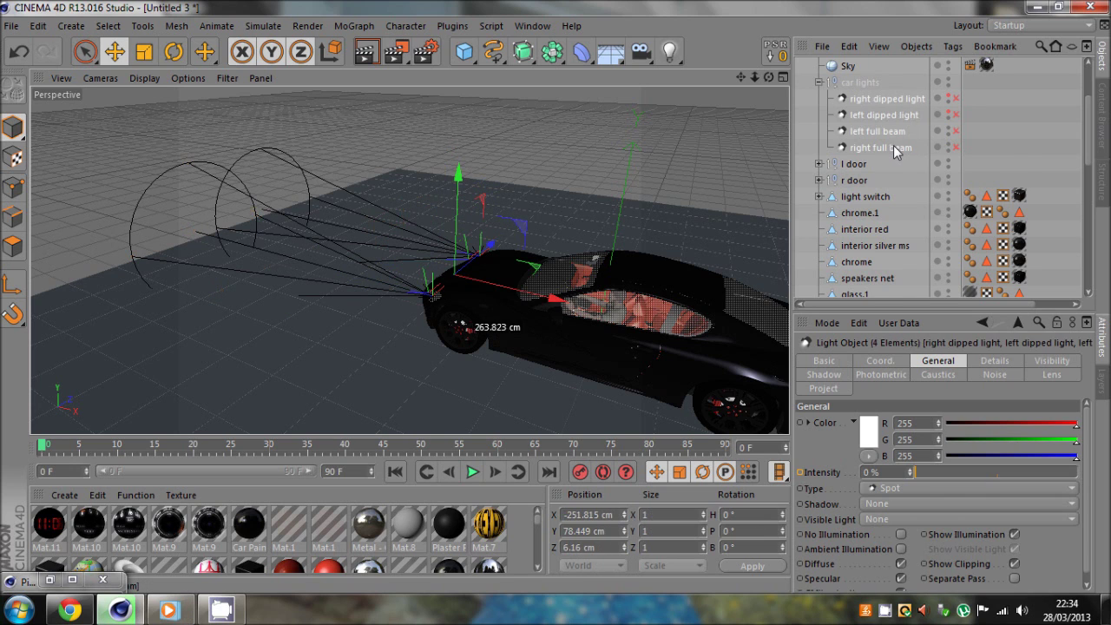
{"action": "left_click", "coordinate": [819, 81]}
{"action": "left_click", "coordinate": [835, 83]}
{"action": "key", "text": "Delete"}
{"action": "scroll", "coordinate": [903, 105], "scroll_direction": "up", "scroll_amount": 3}
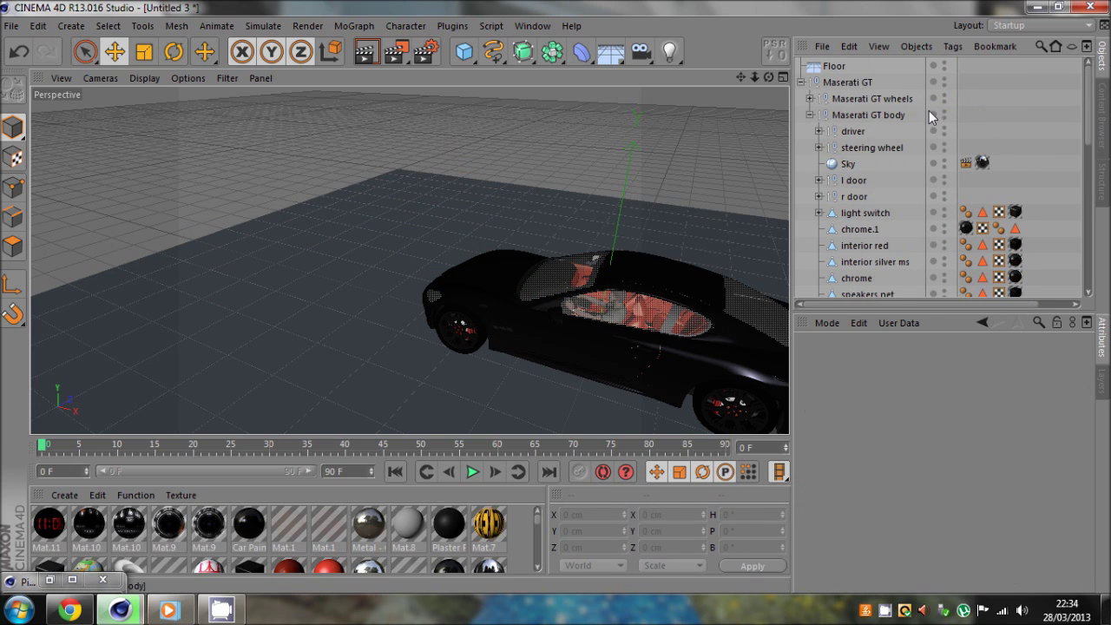
{"action": "left_click", "coordinate": [801, 81]}
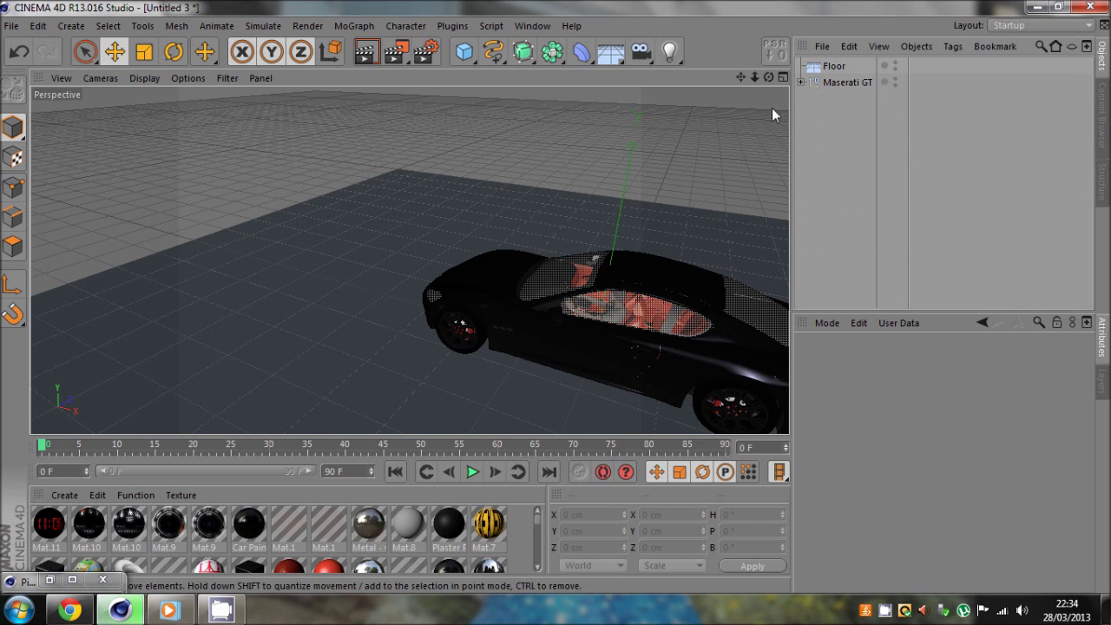
Step: Add a new light to the scene and set its type to Spot
{"action": "left_click_drag", "start_coordinate": [409, 258], "coordinate": [557, 280], "text": "alt"}
{"action": "left_click_drag", "start_coordinate": [741, 78], "coordinate": [519, 269]}
{"action": "left_click", "coordinate": [669, 52]}
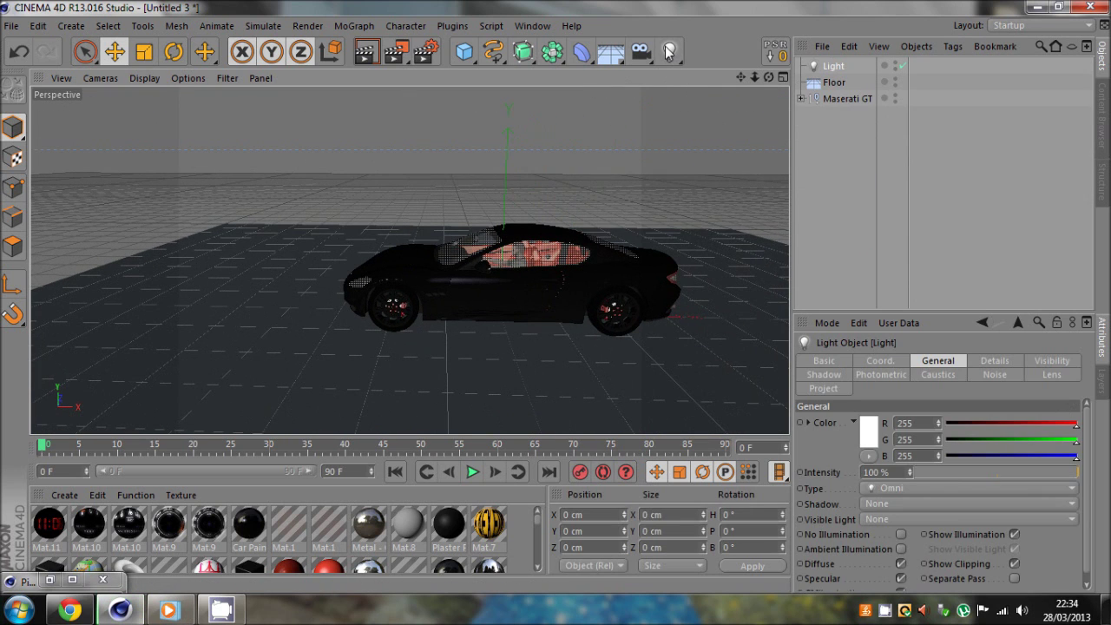
{"action": "left_click", "coordinate": [889, 492]}
{"action": "left_click", "coordinate": [890, 344]}
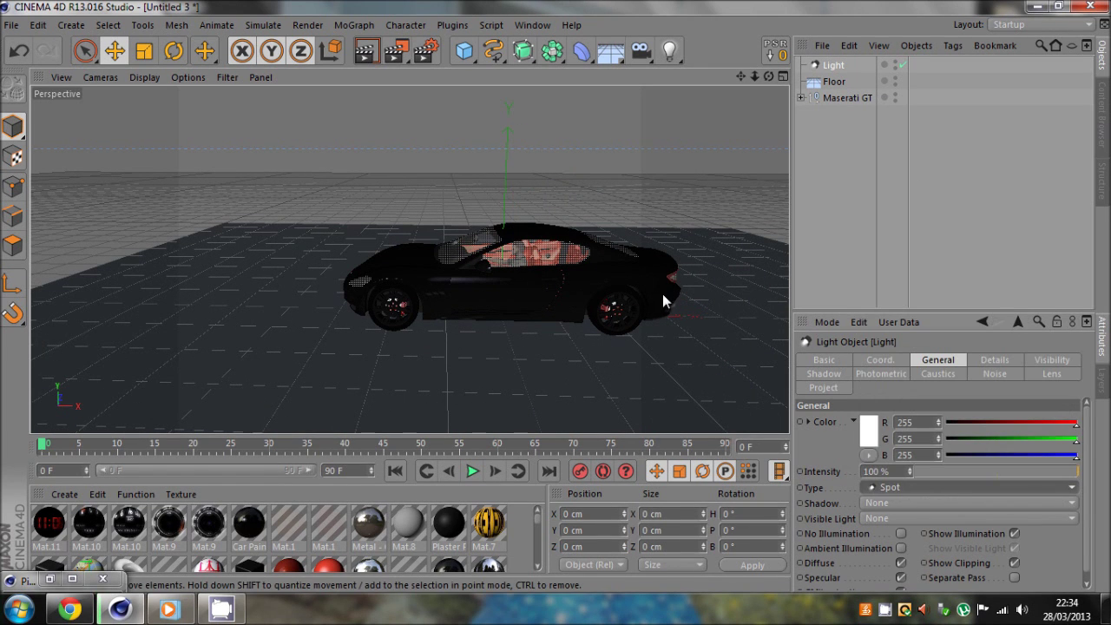
Step: Disable the new spot light so it does not affect the viewport while it is being positioned
{"action": "left_click", "coordinate": [827, 82]}
{"action": "left_click", "coordinate": [831, 65]}
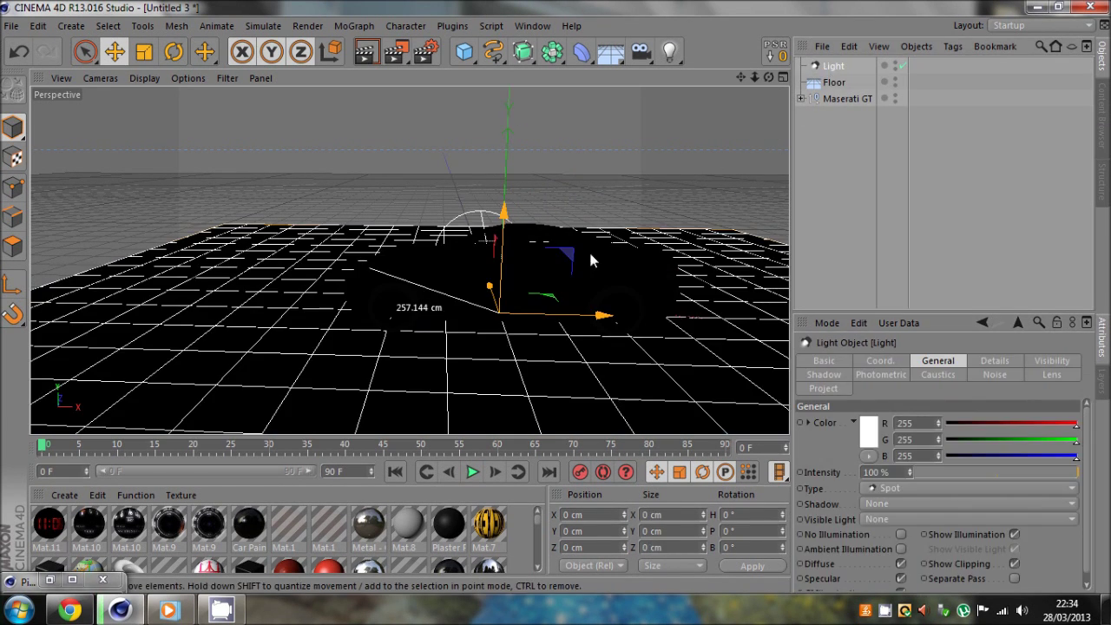
{"action": "left_click_drag", "start_coordinate": [768, 77], "coordinate": [555, 302]}
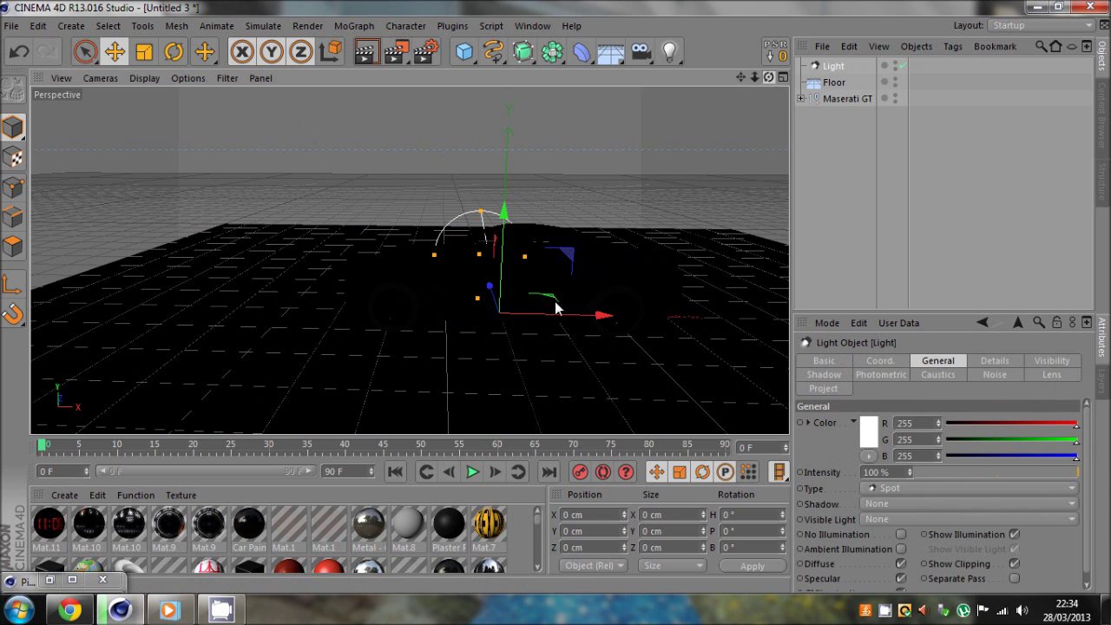
{"action": "left_click", "coordinate": [903, 65]}
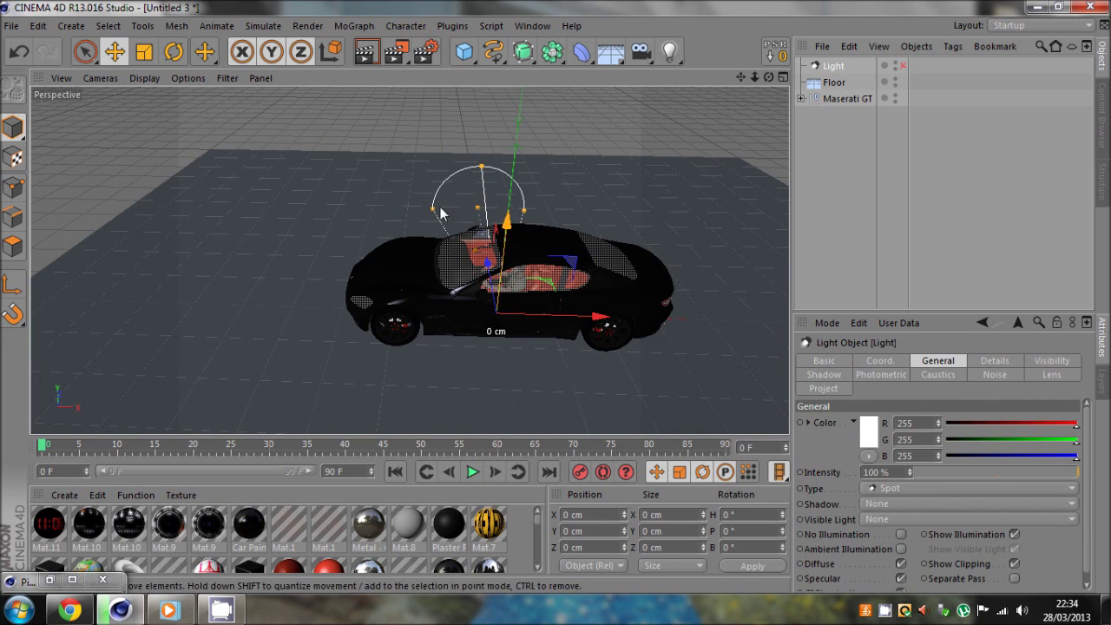
Step: Rotate the spot light to a heading of 90° so it points forward from the car
{"action": "key", "text": "r"}
{"action": "left_click_drag", "start_coordinate": [507, 354], "coordinate": [675, 507]}
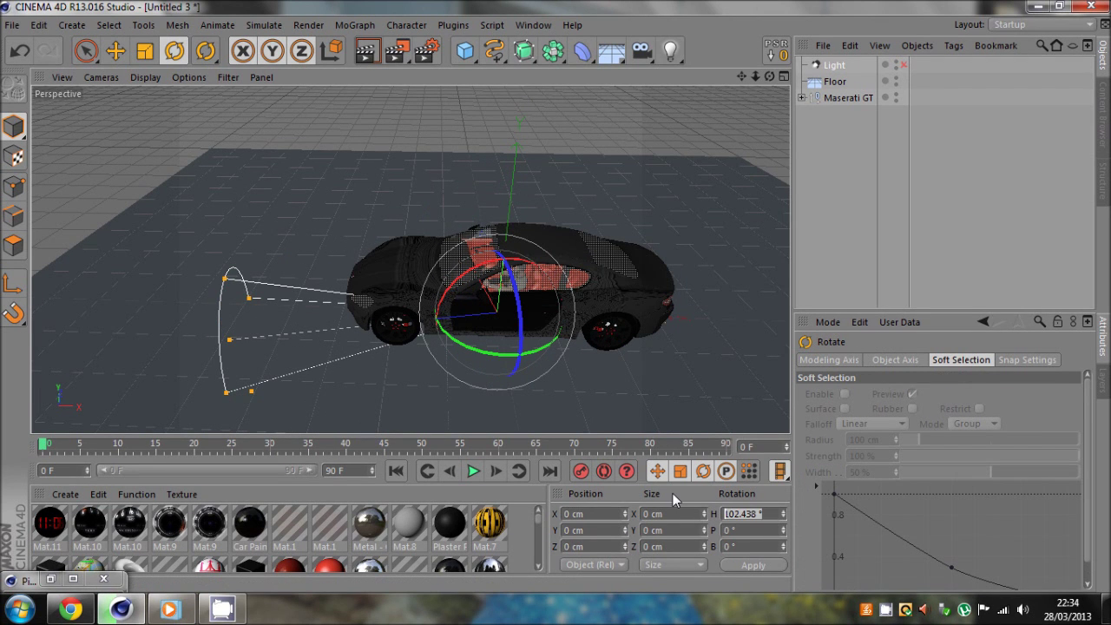
{"action": "type", "text": "90"}
{"action": "key", "text": "Return"}
Step: Move the spot light forward to the car's nose, at an X position of about -286 cm
{"action": "left_click", "coordinate": [115, 50]}
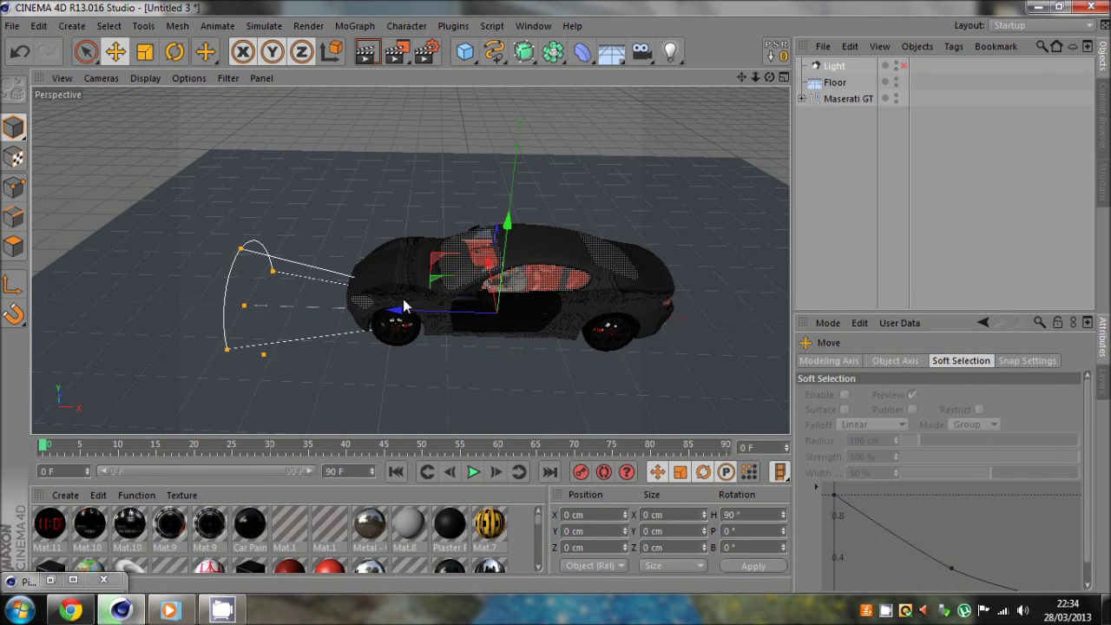
{"action": "left_click_drag", "start_coordinate": [463, 315], "coordinate": [333, 319]}
{"action": "left_click", "coordinate": [827, 188]}
Step: Examine the spot light's placement relative to the car's front in the perspective and top views
{"action": "left_click_drag", "start_coordinate": [769, 77], "coordinate": [499, 256]}
{"action": "middle_click", "coordinate": [425, 302]}
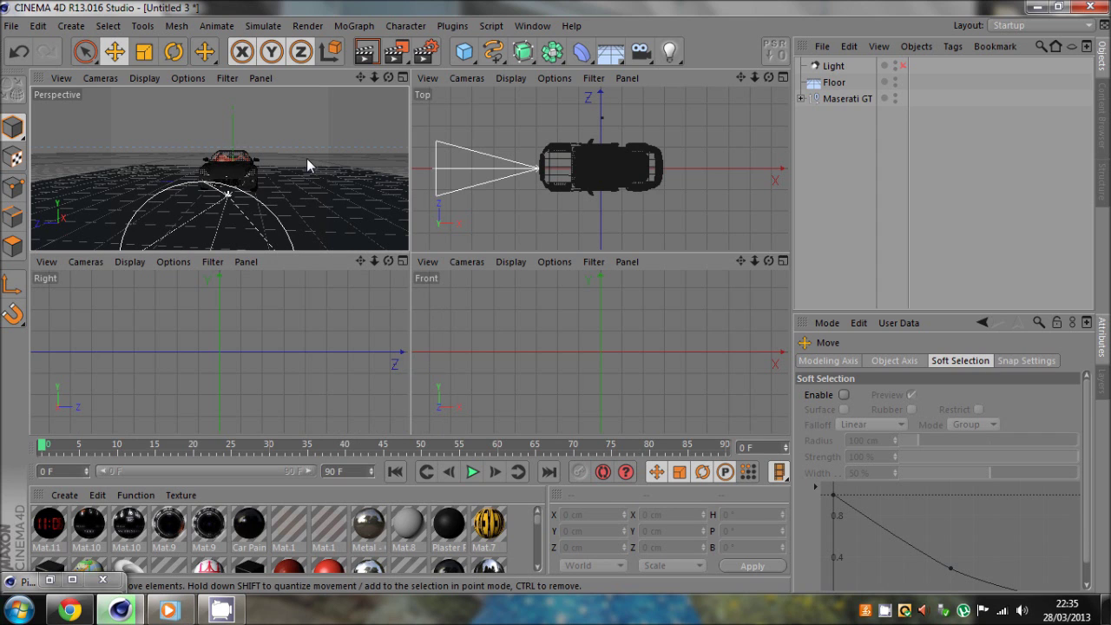
{"action": "key", "text": "F2"}
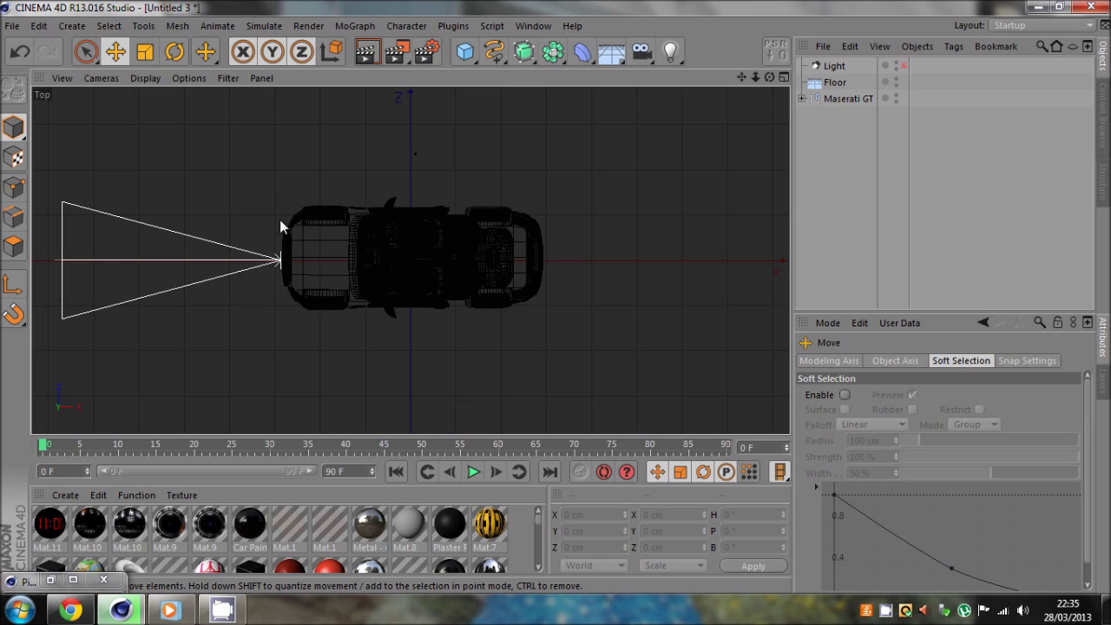
{"action": "middle_click_drag", "start_coordinate": [425, 290], "coordinate": [361, 235], "text": "alt"}
{"action": "scroll", "coordinate": [361, 235], "scroll_direction": "up", "scroll_amount": 3}
{"action": "middle_click_drag", "start_coordinate": [173, 249], "coordinate": [257, 177], "text": "alt"}
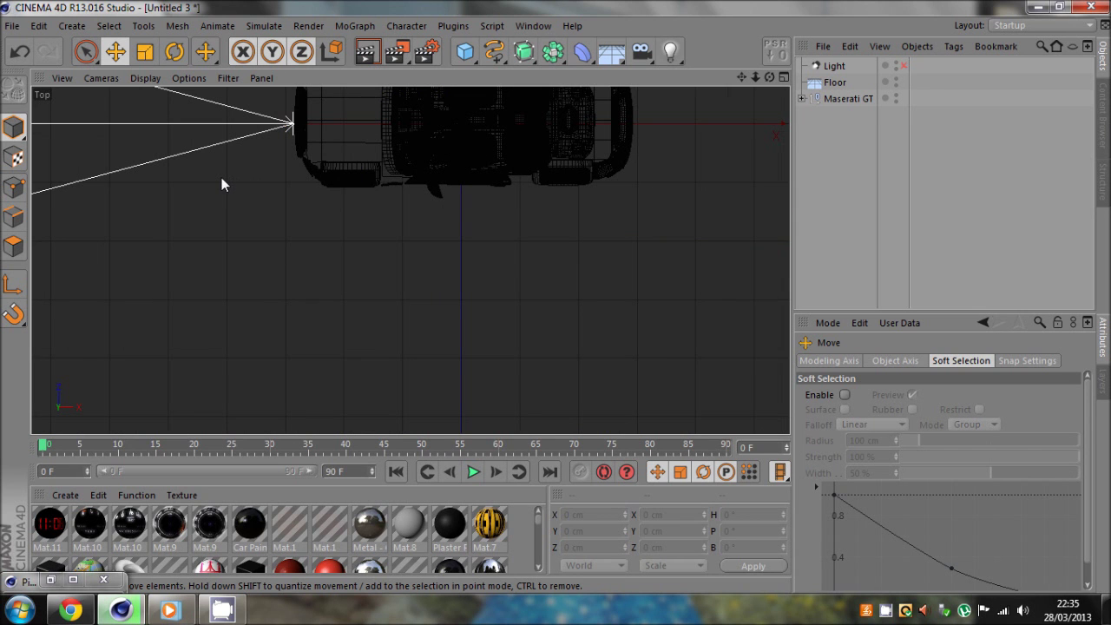
{"action": "middle_click", "coordinate": [298, 198]}
{"action": "middle_click", "coordinate": [219, 182]}
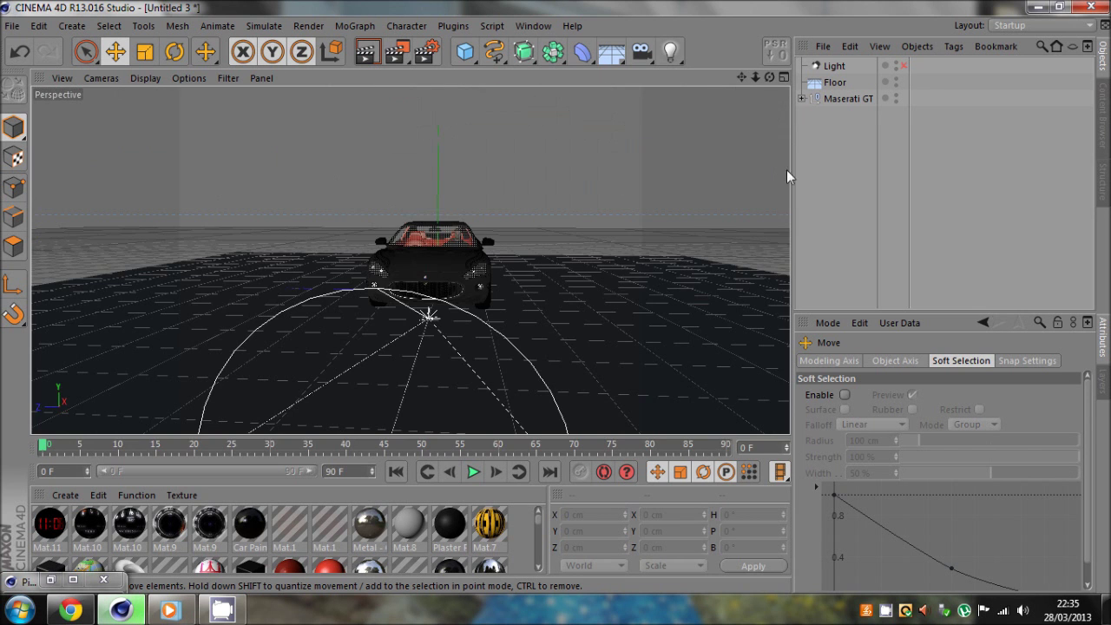
Step: Move the spot light up and across to the driver's-side headlight, at about Y 73.8 cm and Z -75 cm
{"action": "left_click", "coordinate": [833, 66]}
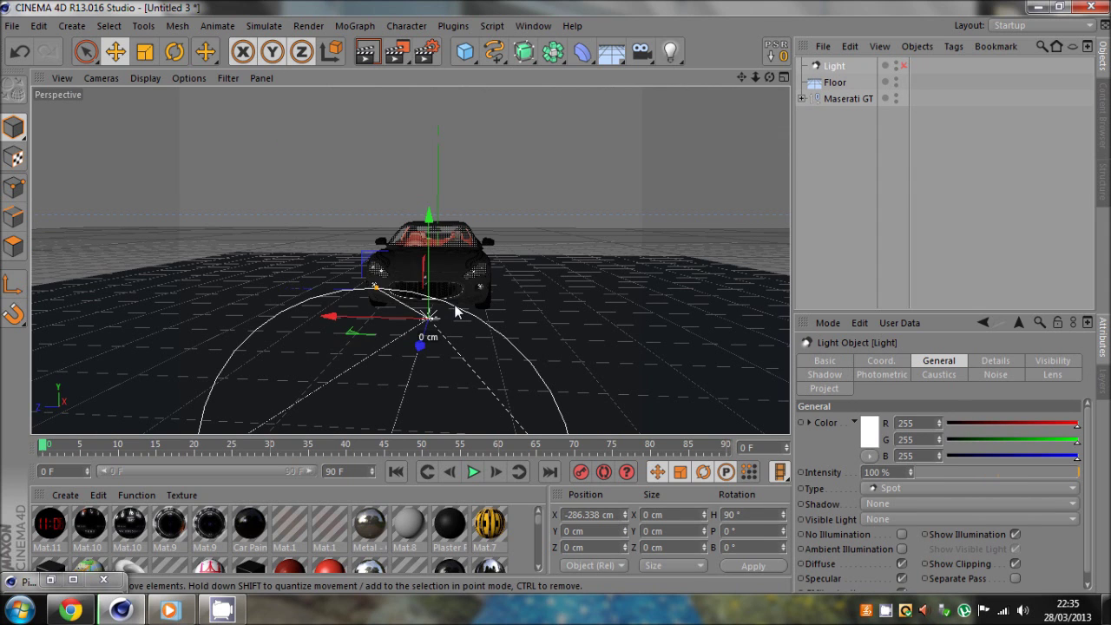
{"action": "scroll", "coordinate": [454, 310], "scroll_direction": "up", "scroll_amount": 5}
{"action": "scroll", "coordinate": [455, 310], "scroll_direction": "up", "scroll_amount": 2}
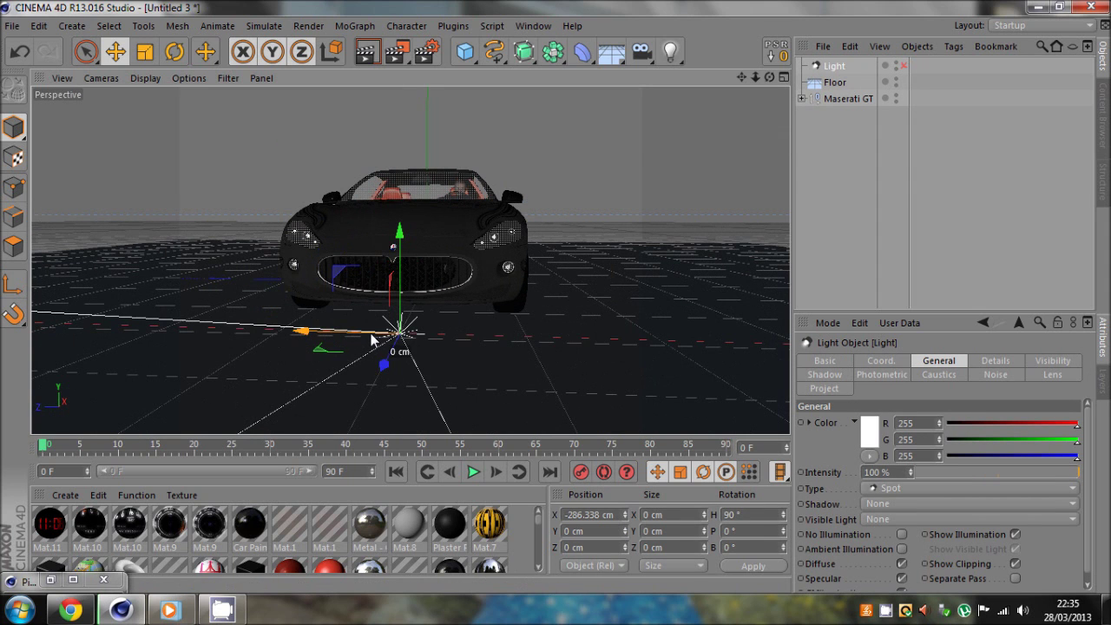
{"action": "left_click_drag", "start_coordinate": [372, 339], "coordinate": [498, 144]}
{"action": "left_click", "coordinate": [807, 228]}
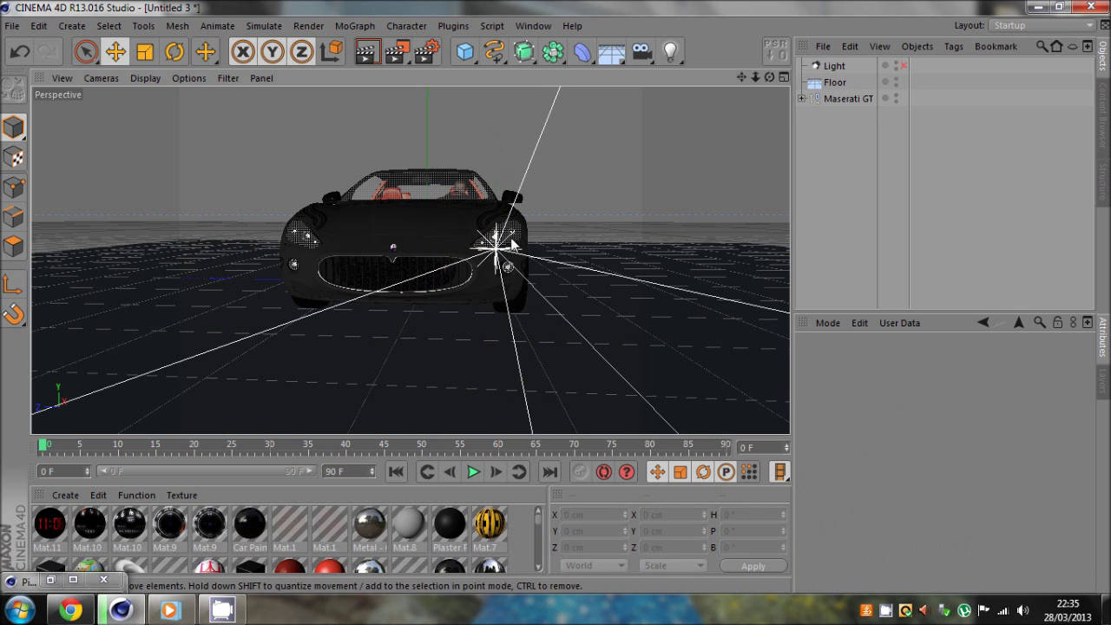
Step: Move the spot light back along the car's length into the headlight, to an X position of about -259.6 cm
{"action": "scroll", "coordinate": [511, 247], "scroll_direction": "up", "scroll_amount": 5}
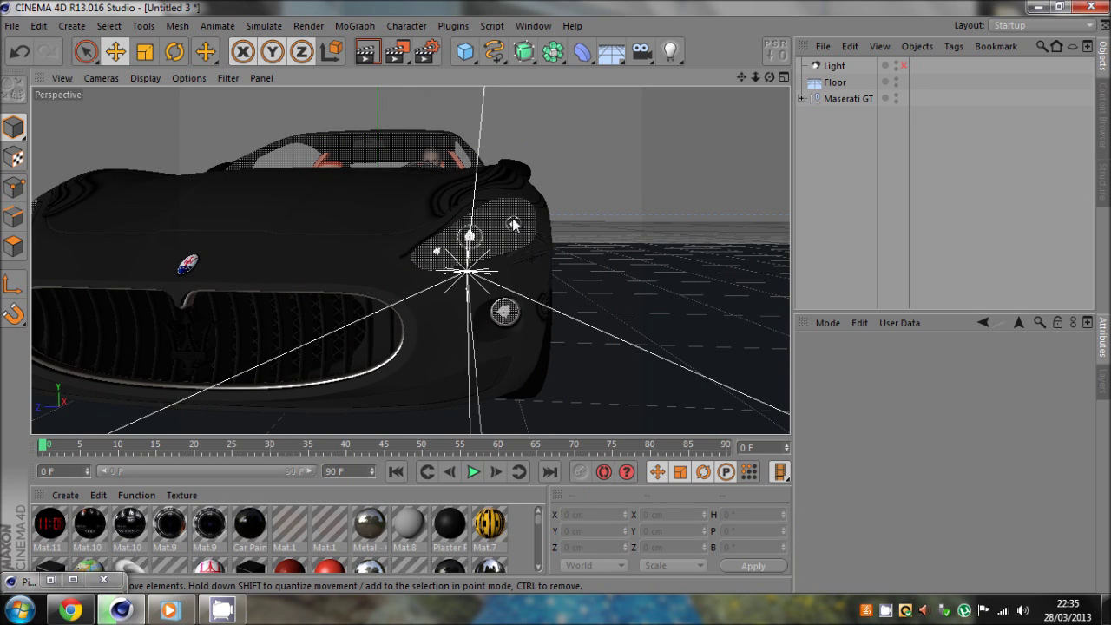
{"action": "scroll", "coordinate": [557, 299], "scroll_direction": "up", "scroll_amount": 5}
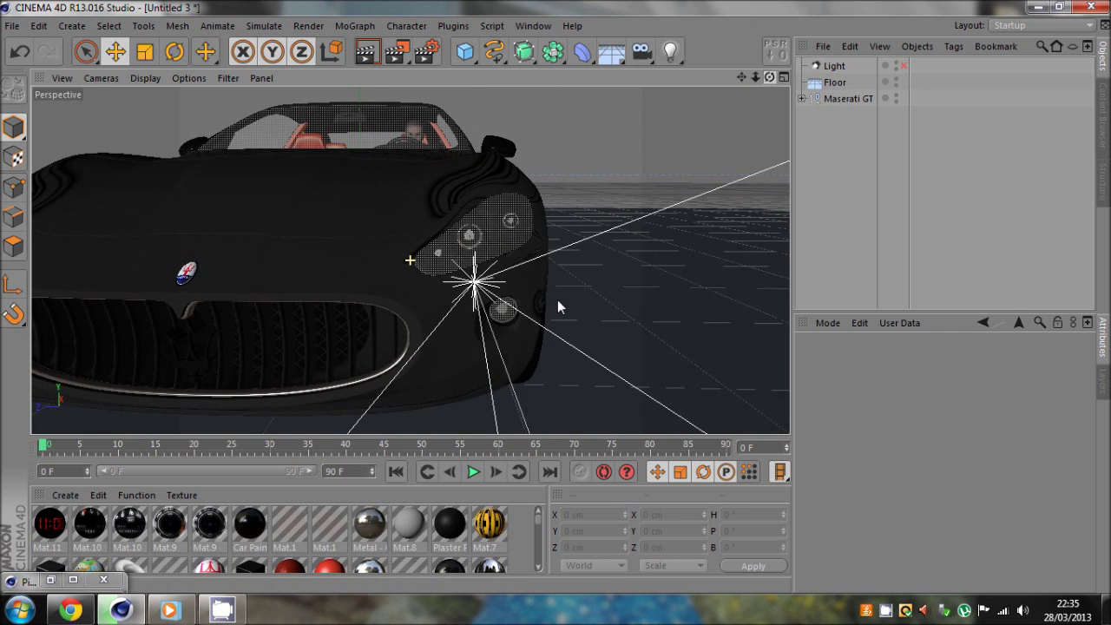
{"action": "left_click_drag", "start_coordinate": [555, 297], "coordinate": [521, 249], "text": "alt"}
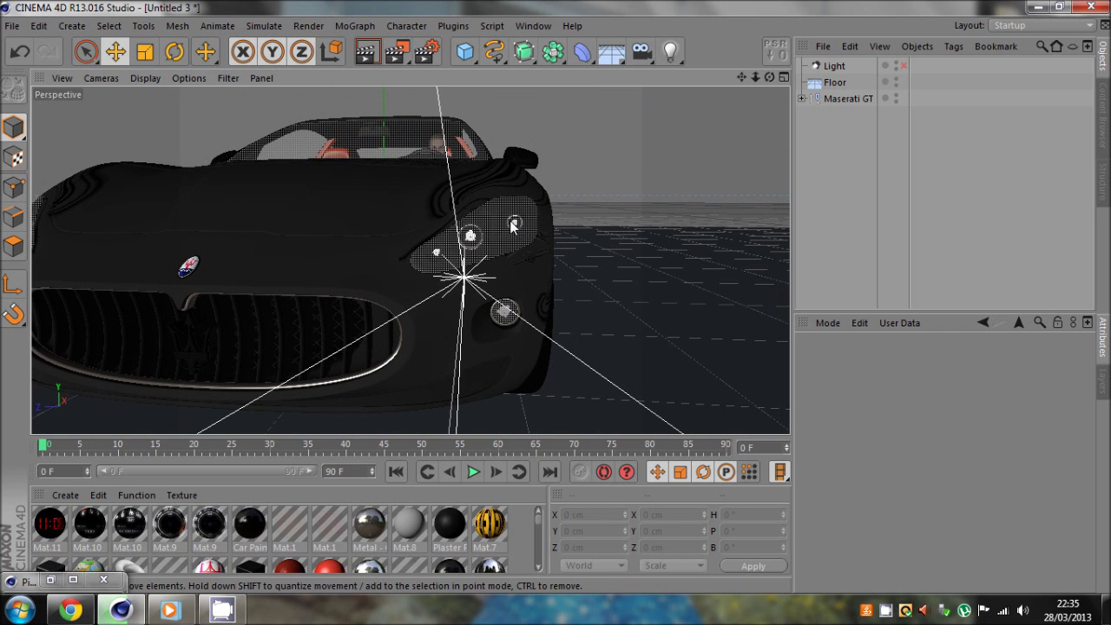
{"action": "left_click_drag", "start_coordinate": [770, 78], "coordinate": [566, 295]}
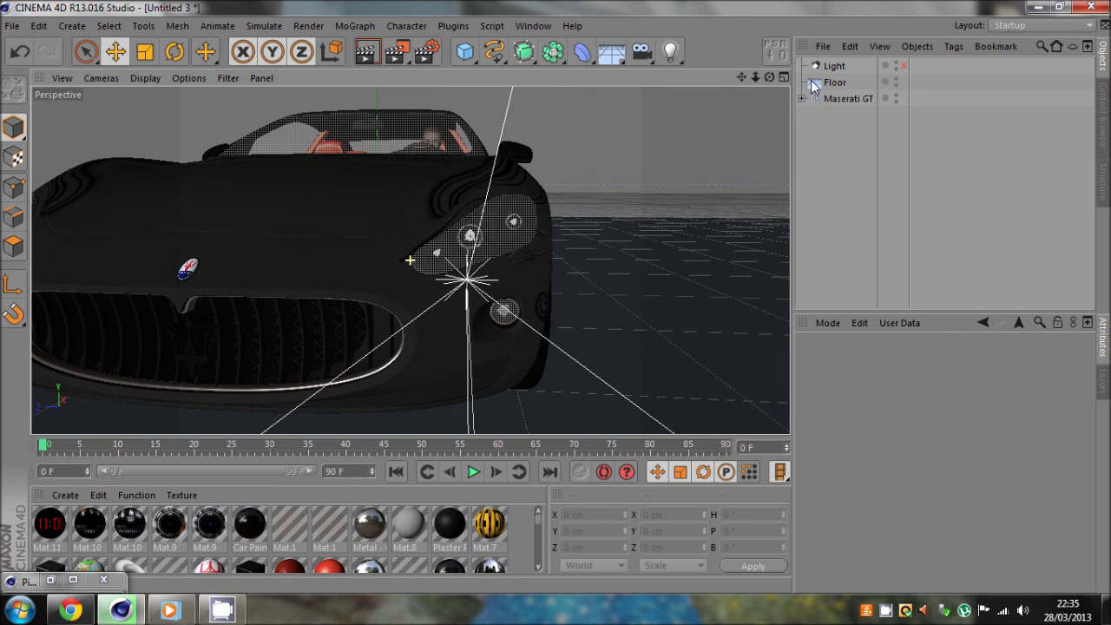
{"action": "left_click", "coordinate": [829, 66]}
{"action": "left_click_drag", "start_coordinate": [769, 77], "coordinate": [556, 301]}
{"action": "left_click_drag", "start_coordinate": [301, 233], "coordinate": [667, 76]}
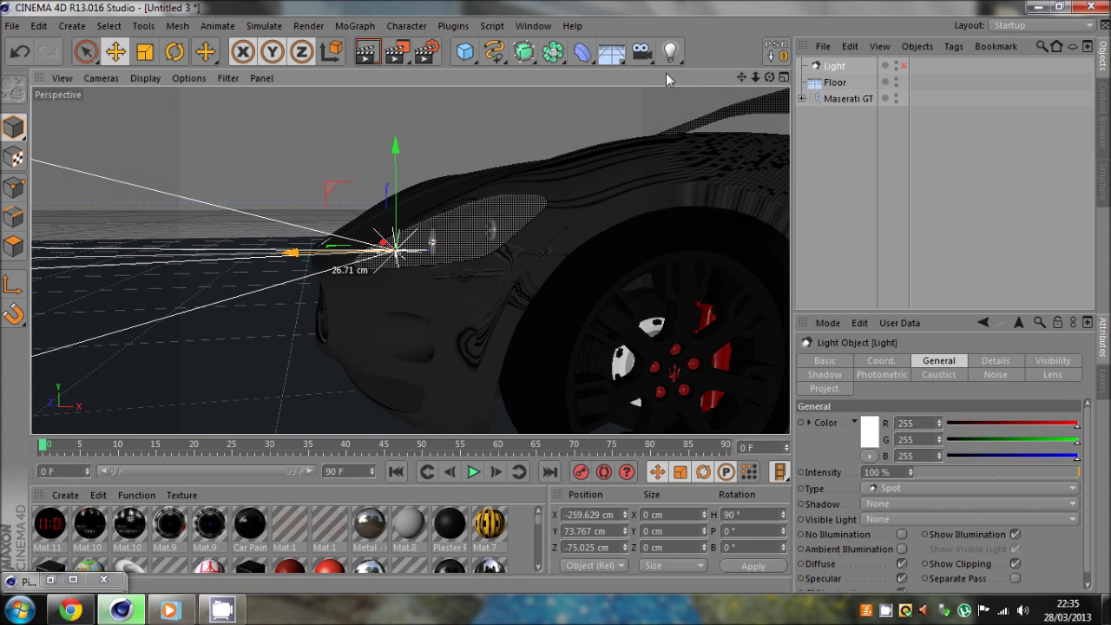
Step: Fine-tune the spot light onto the middle lamp of the headlight, at about Y 76.6 cm and Z -77.3 cm
{"action": "mouse_move", "coordinate": [556, 297]}
{"action": "left_mouse_down"}
{"action": "mouse_move", "coordinate": [576, 297]}
{"action": "mouse_move", "coordinate": [556, 297]}
{"action": "left_mouse_up"}
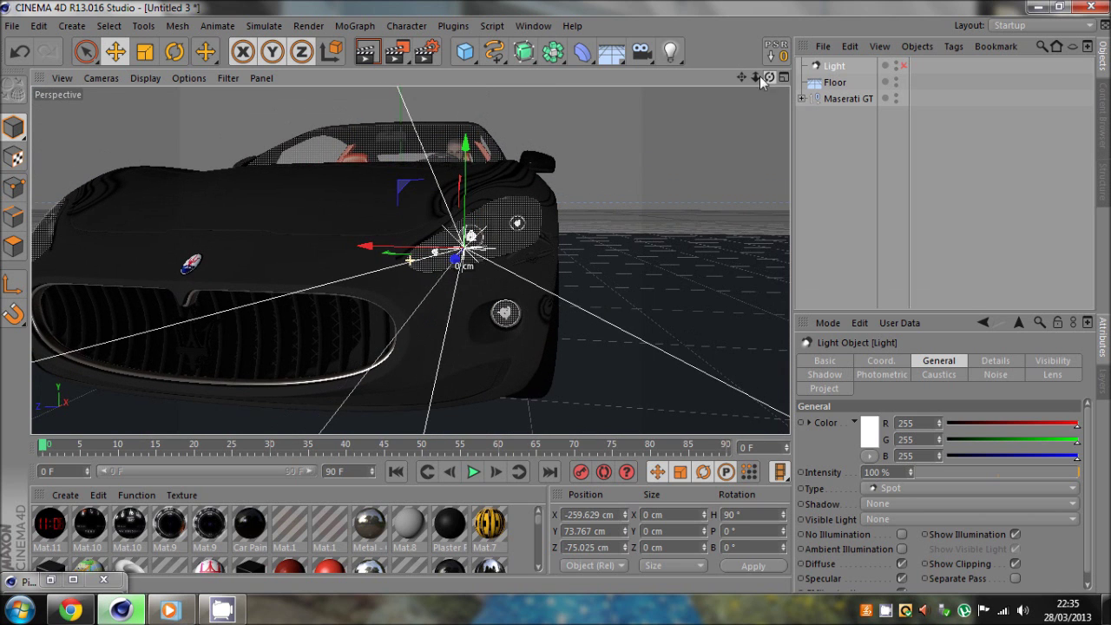
{"action": "left_click_drag", "start_coordinate": [467, 217], "coordinate": [453, 242]}
{"action": "left_click", "coordinate": [650, 209]}
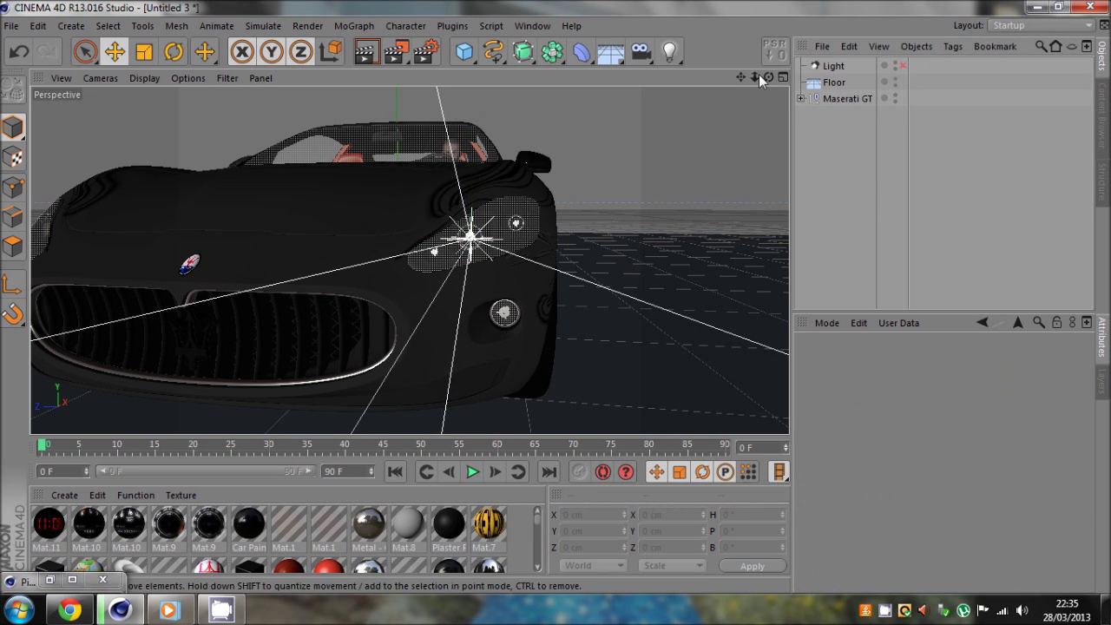
Step: Duplicate the spot light and move the copy across to the opposite headlight, at a Z position of about 87.2 cm
{"action": "left_click_drag", "start_coordinate": [756, 74], "coordinate": [595, 197]}
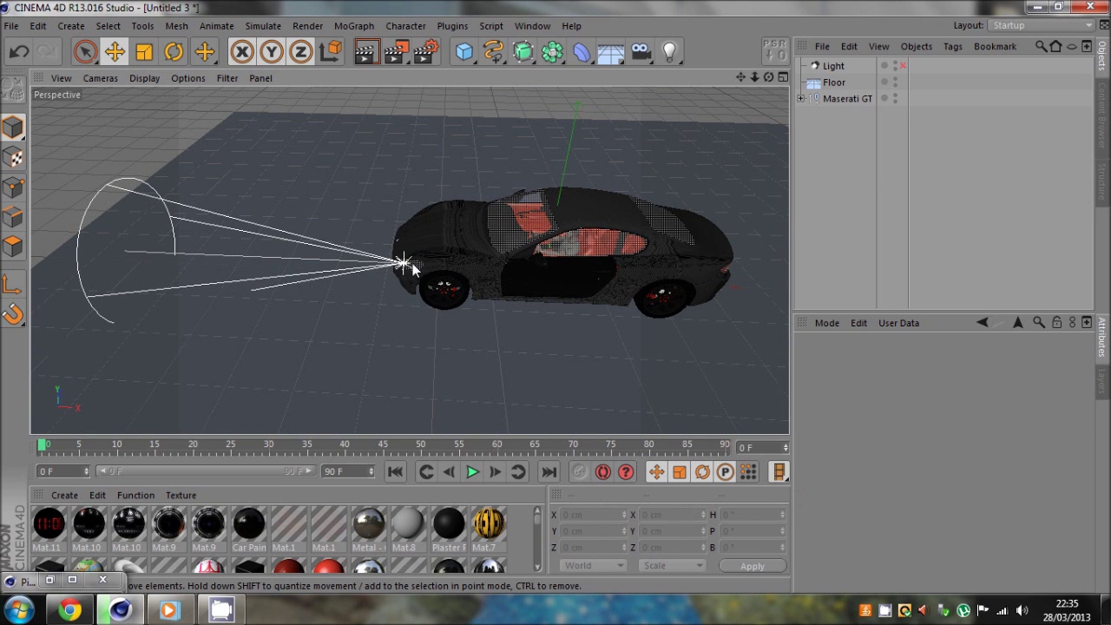
{"action": "left_click", "coordinate": [831, 67]}
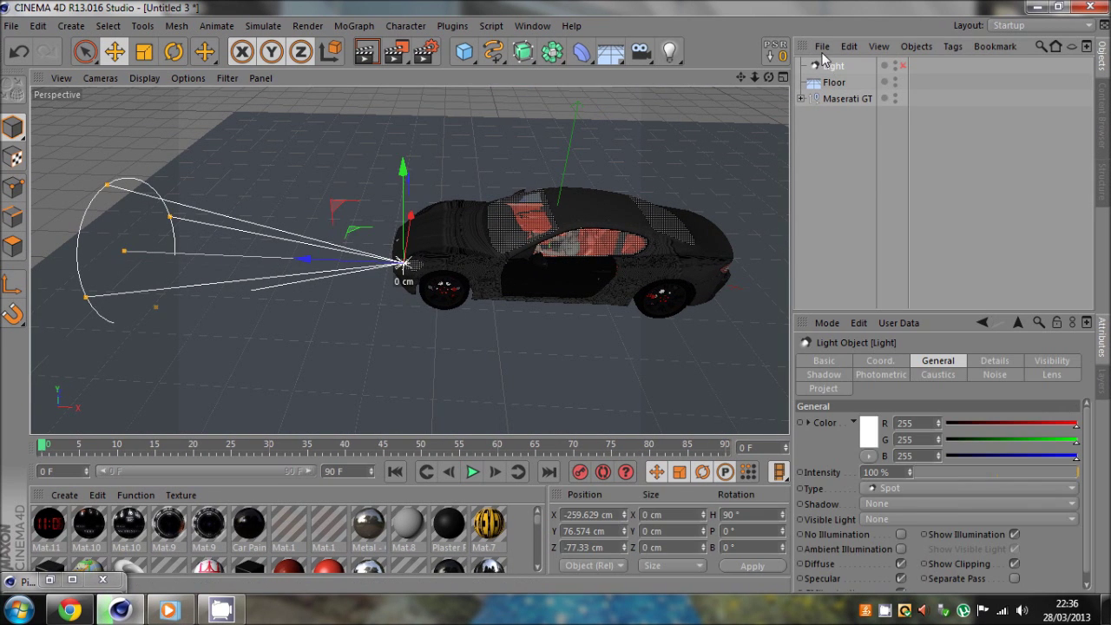
{"action": "key", "text": "ctrl+v"}
{"action": "left_click_drag", "start_coordinate": [767, 77], "coordinate": [460, 299]}
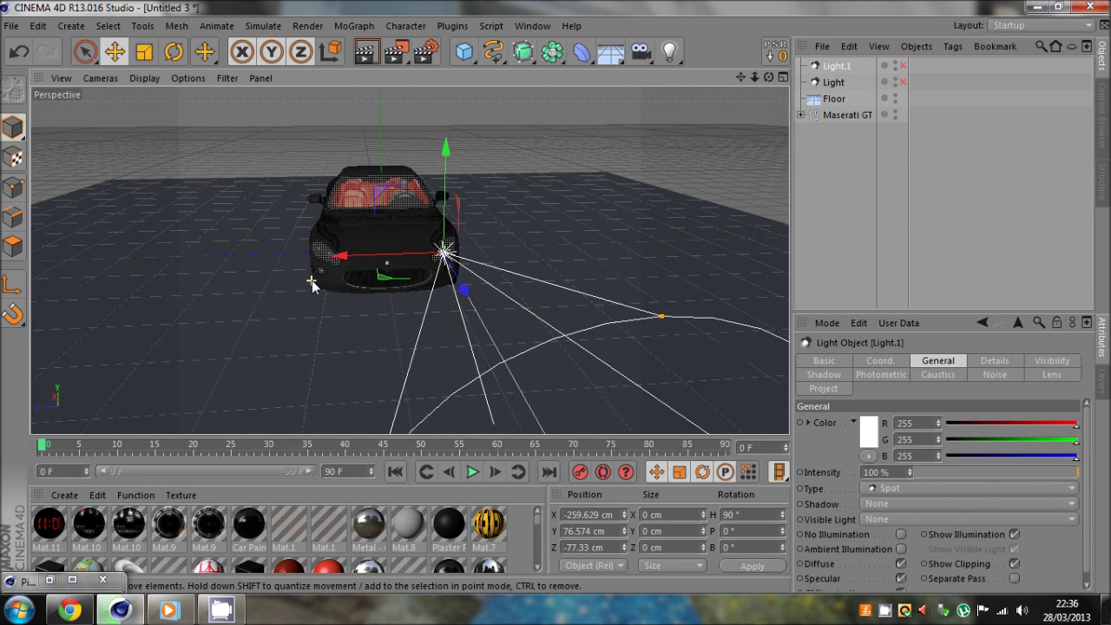
{"action": "scroll", "coordinate": [311, 280], "scroll_direction": "up", "scroll_amount": 5}
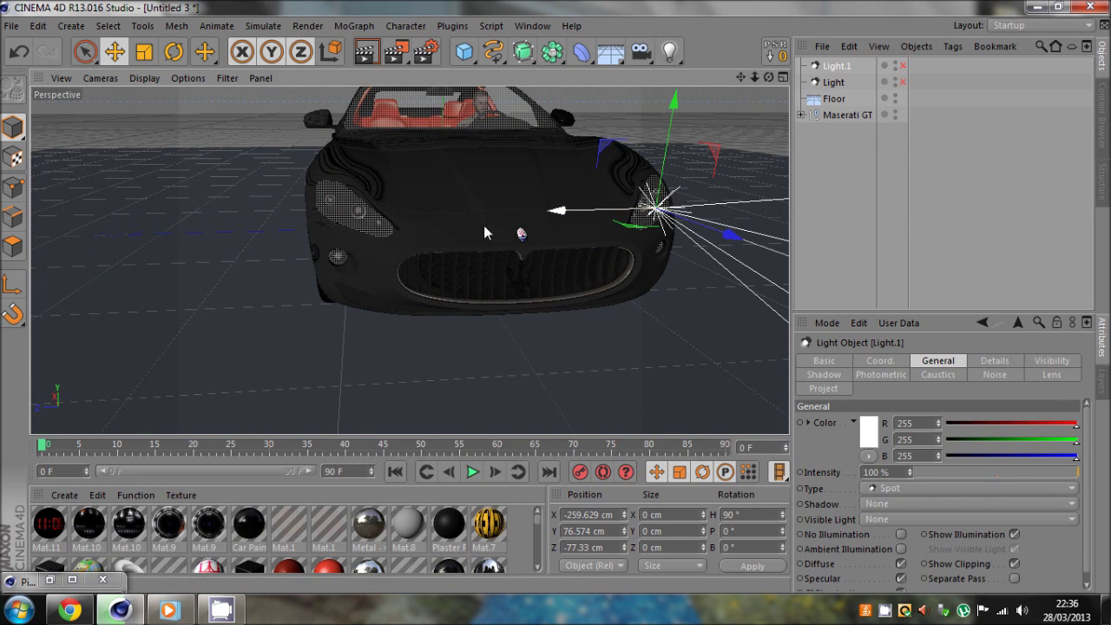
{"action": "left_click_drag", "start_coordinate": [483, 232], "coordinate": [262, 269]}
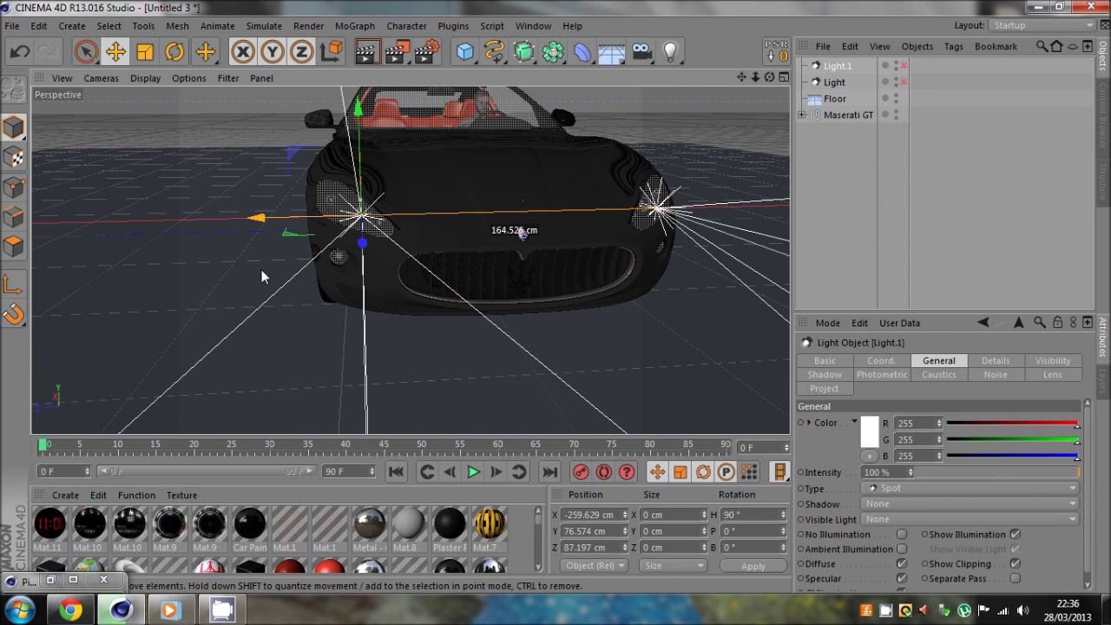
{"action": "left_click", "coordinate": [844, 156]}
Step: Duplicate the second headlight's spot light and move the copy onto its outer lamp, at about X -247.6, Y 81.3 and Z 103.1 cm
{"action": "left_click_drag", "start_coordinate": [555, 296], "coordinate": [554, 296], "text": "alt"}
{"action": "left_click_drag", "start_coordinate": [770, 77], "coordinate": [555, 296]}
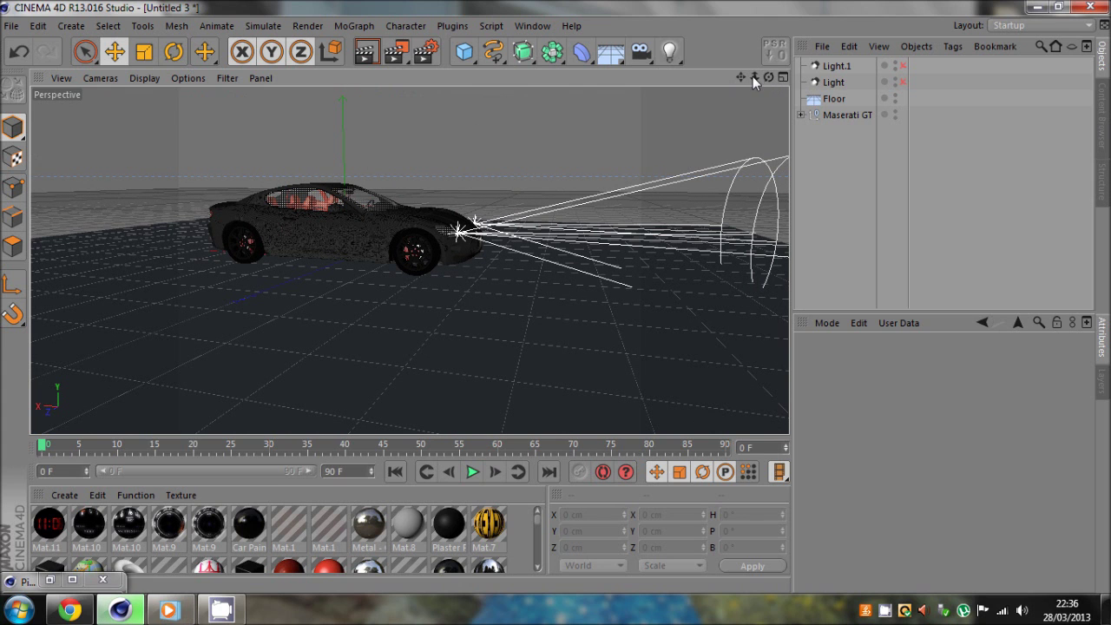
{"action": "left_click_drag", "start_coordinate": [771, 76], "coordinate": [556, 298]}
{"action": "left_click", "coordinate": [832, 66]}
{"action": "scroll", "coordinate": [392, 252], "scroll_direction": "up", "scroll_amount": 5}
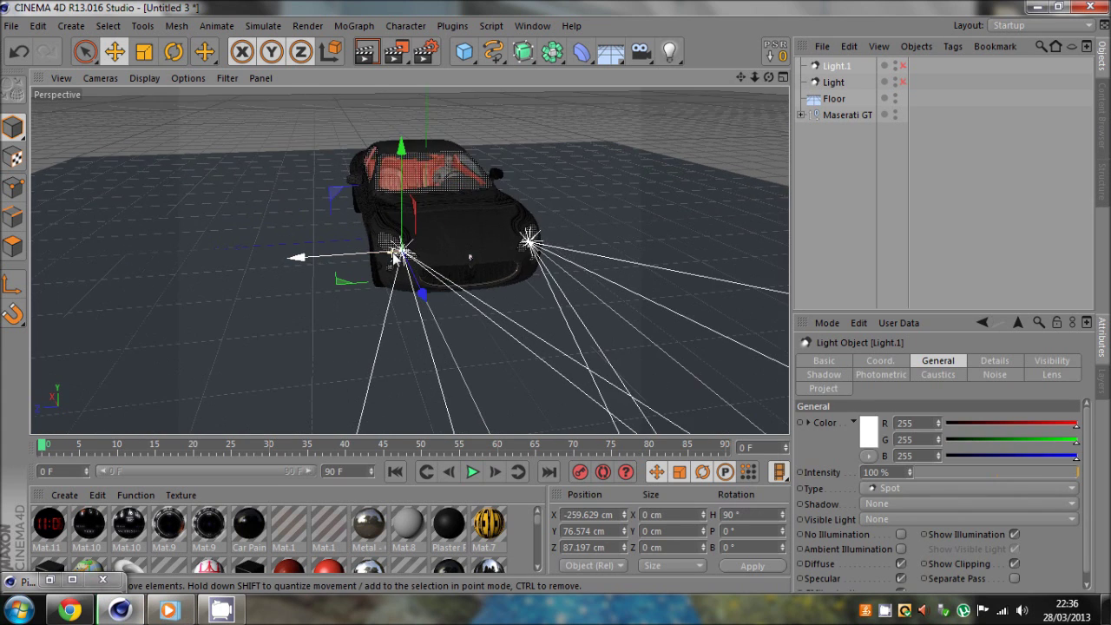
{"action": "scroll", "coordinate": [395, 256], "scroll_direction": "up", "scroll_amount": 5}
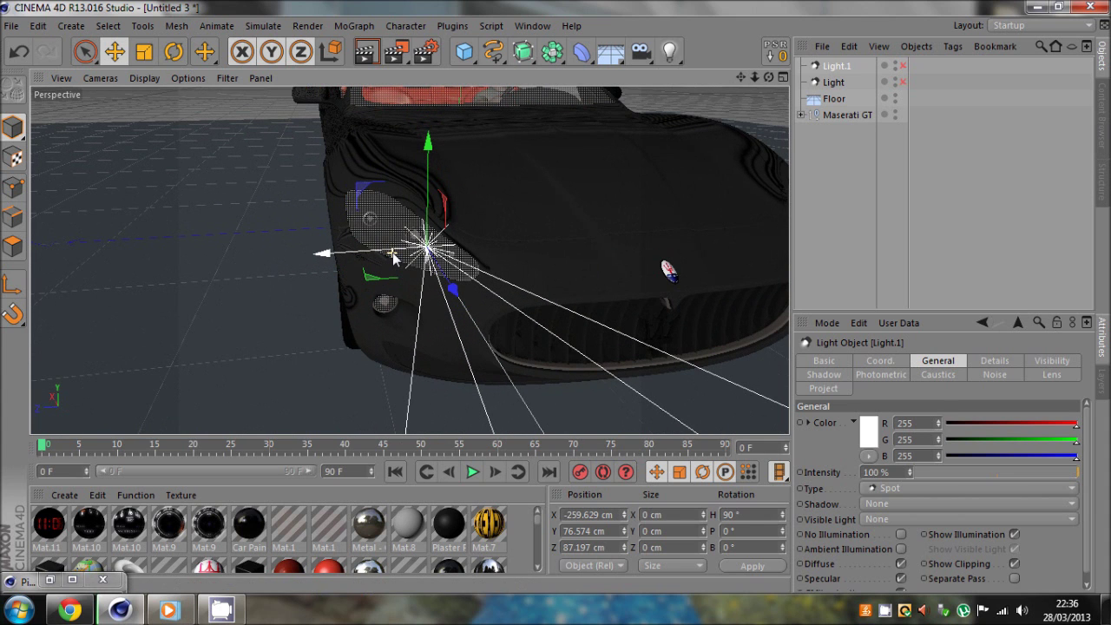
{"action": "key", "text": "ctrl+v"}
{"action": "left_click_drag", "start_coordinate": [547, 286], "coordinate": [556, 295]}
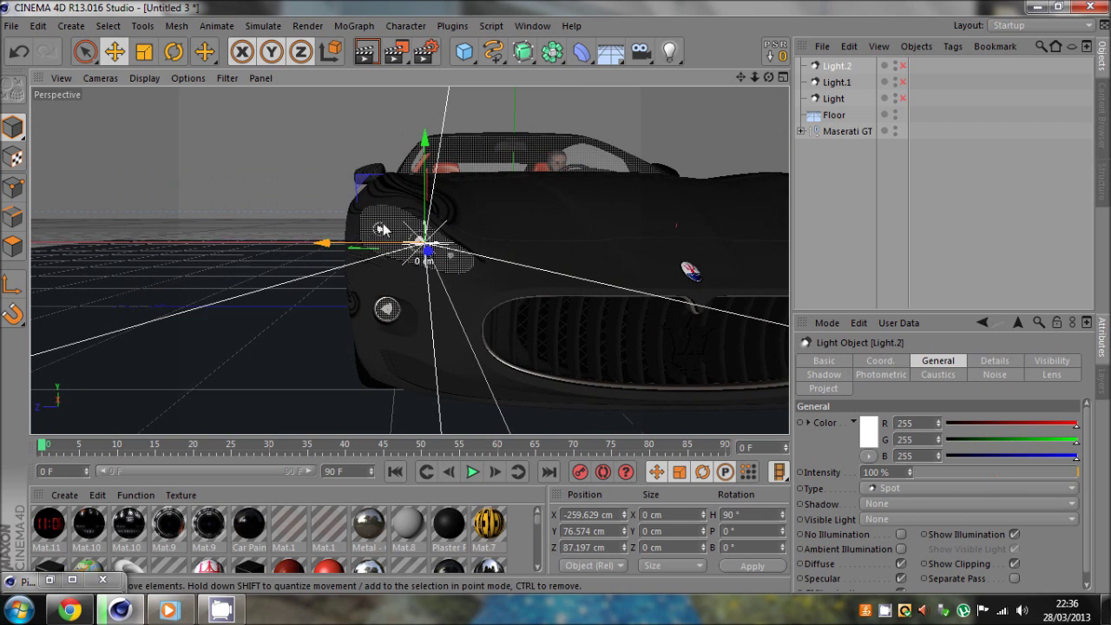
{"action": "left_click_drag", "start_coordinate": [382, 233], "coordinate": [382, 206]}
{"action": "left_click_drag", "start_coordinate": [696, 337], "coordinate": [530, 320], "text": "alt"}
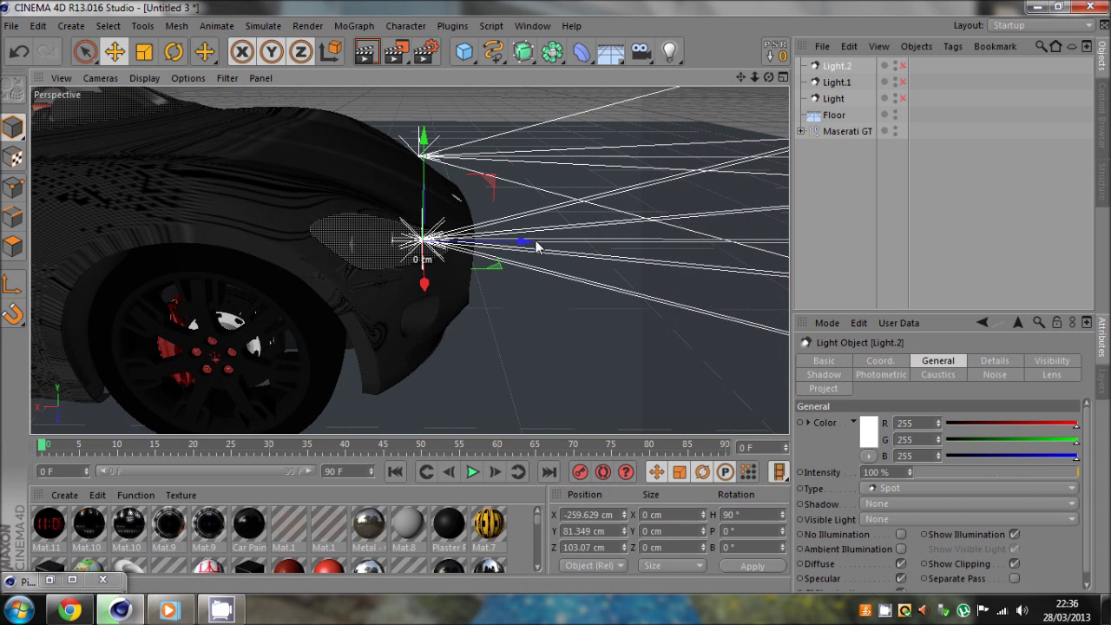
{"action": "left_click_drag", "start_coordinate": [493, 250], "coordinate": [493, 250]}
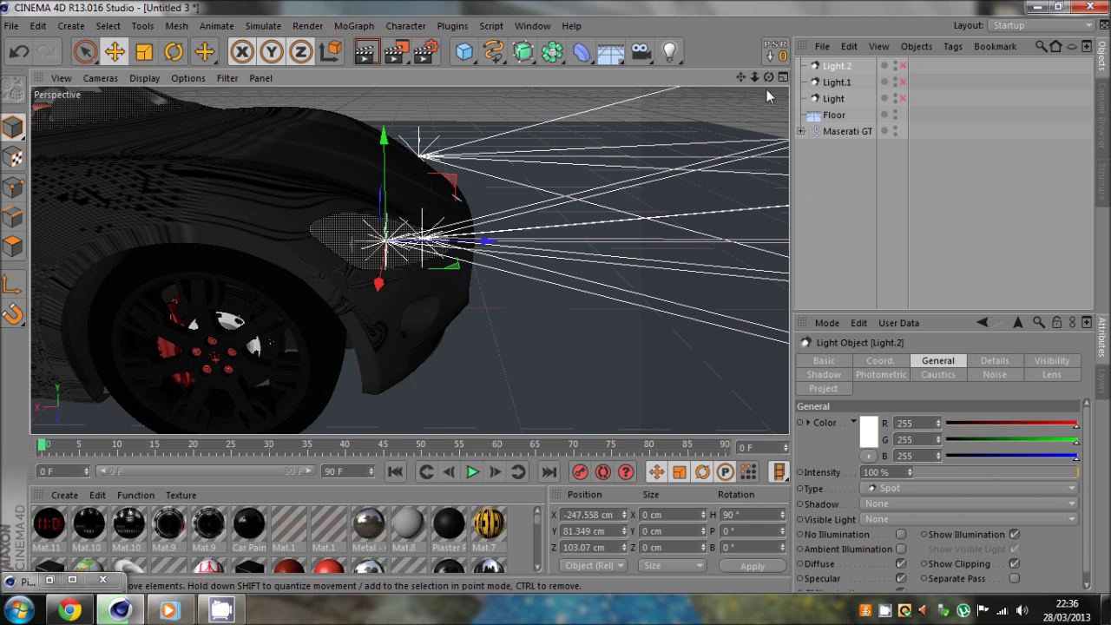
Step: Duplicate the outer spot light and move the copy across to the opposite headlight's outer lamp, at a Z position of about -92.2 cm
{"action": "key", "text": "ctrl+v"}
{"action": "left_click_drag", "start_coordinate": [768, 78], "coordinate": [730, 74]}
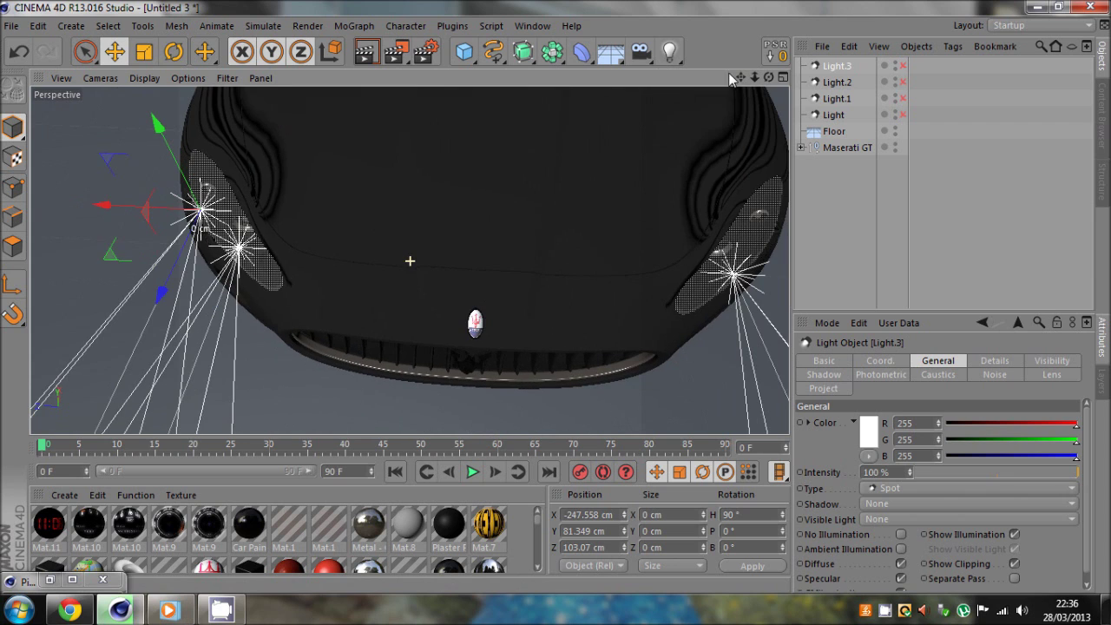
{"action": "left_click_drag", "start_coordinate": [152, 211], "coordinate": [694, 248]}
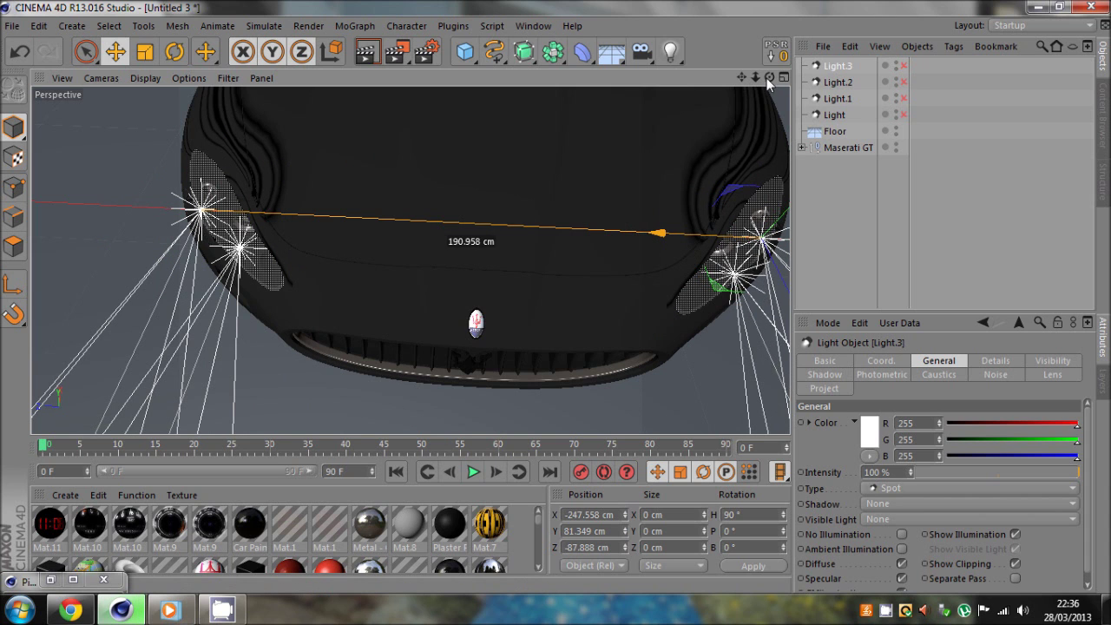
{"action": "left_click_drag", "start_coordinate": [554, 279], "coordinate": [556, 296], "text": "alt"}
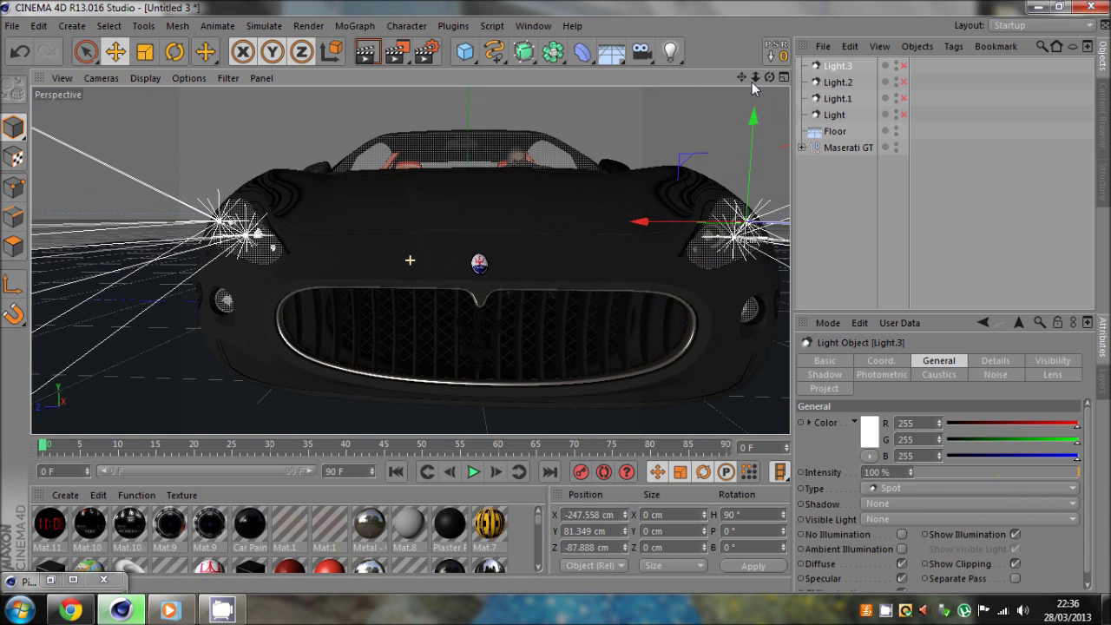
{"action": "left_click_drag", "start_coordinate": [739, 82], "coordinate": [555, 297]}
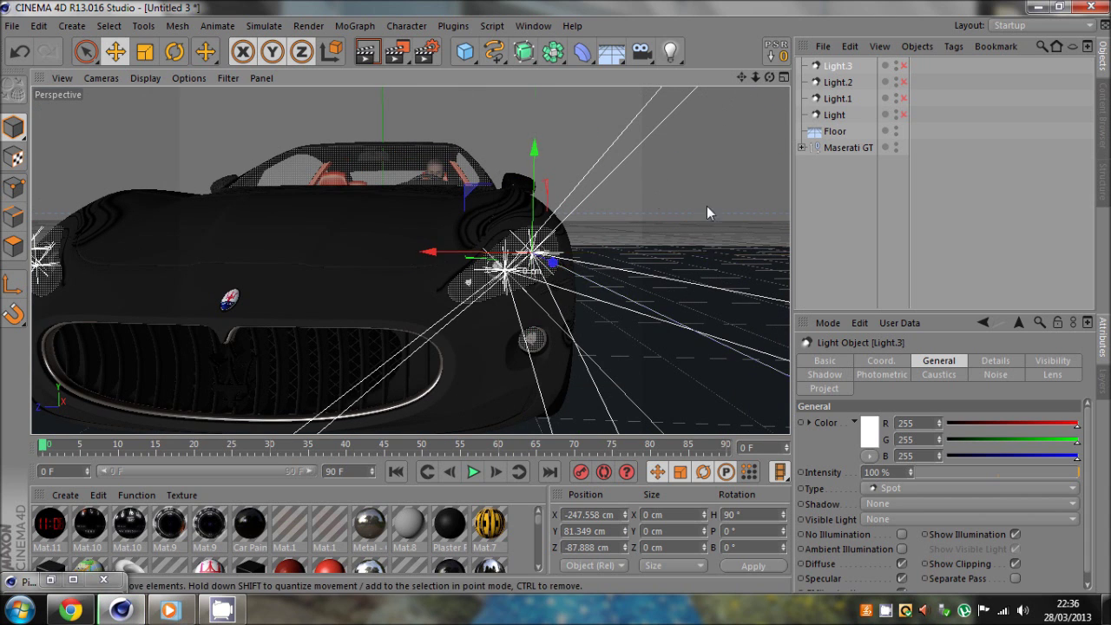
{"action": "left_click_drag", "start_coordinate": [739, 82], "coordinate": [556, 303]}
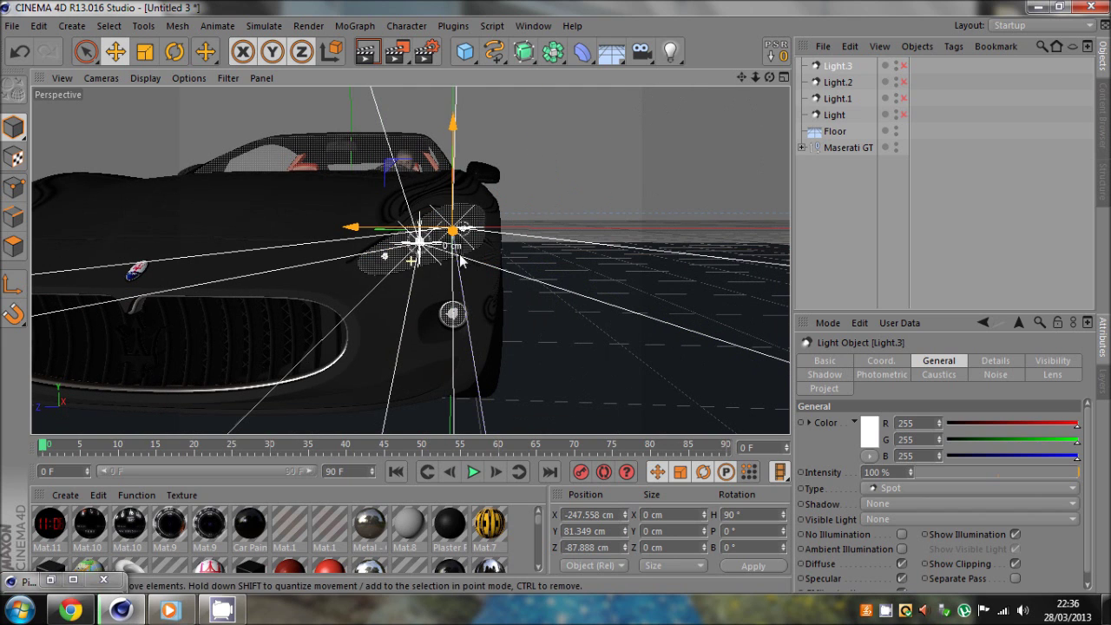
{"action": "left_click_drag", "start_coordinate": [432, 232], "coordinate": [442, 235]}
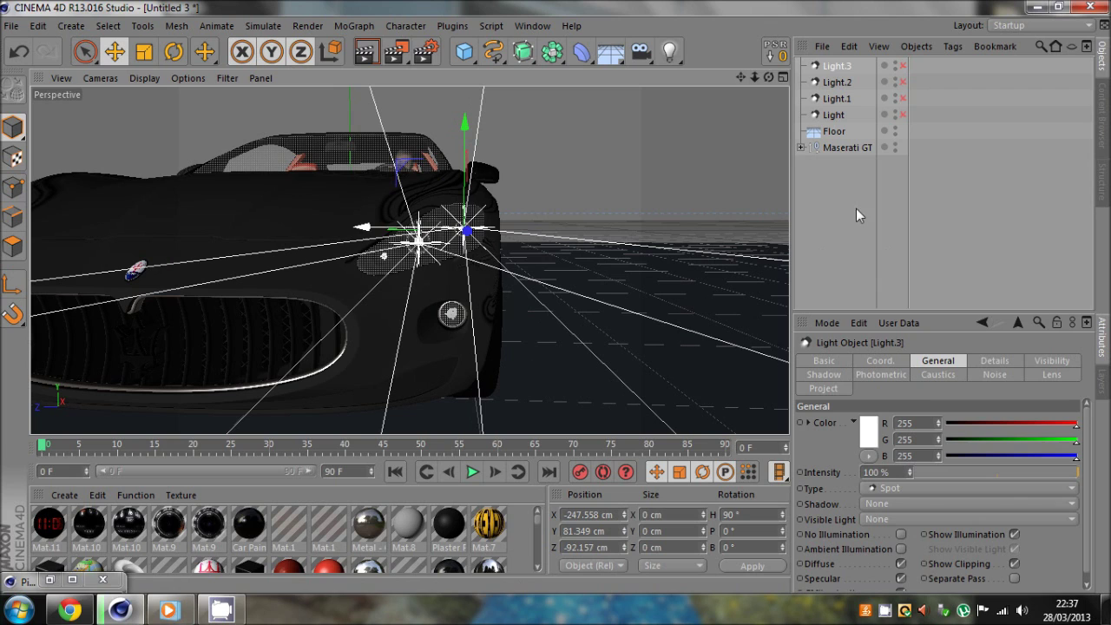
Step: Examine the placement and beam directions of the four spot lights from several angles around the car
{"action": "left_click", "coordinate": [801, 148]}
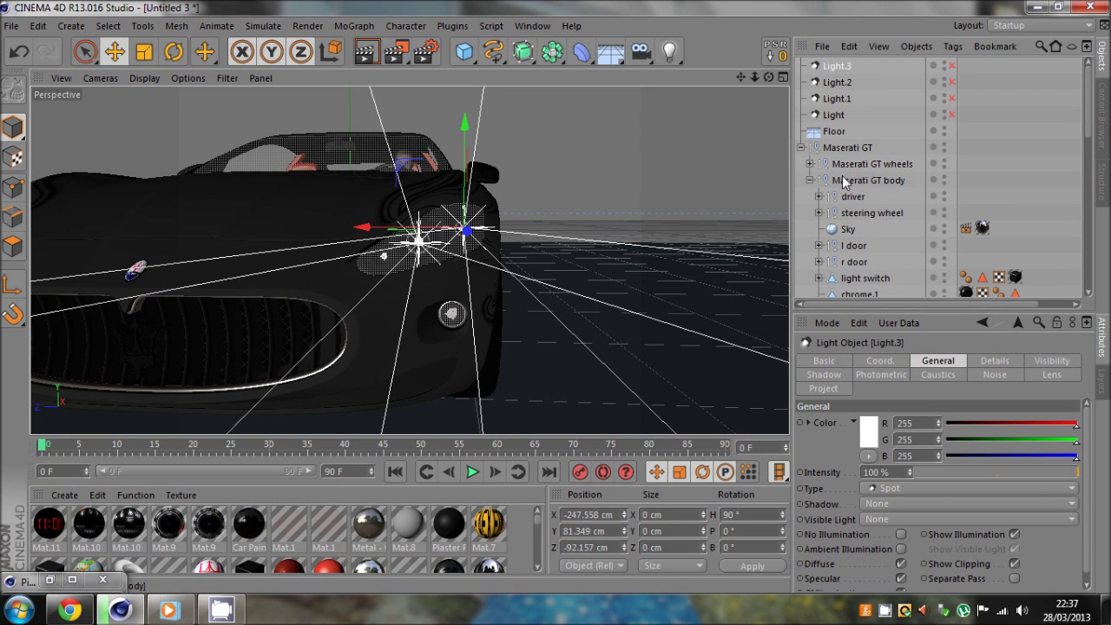
{"action": "left_click", "coordinate": [801, 148]}
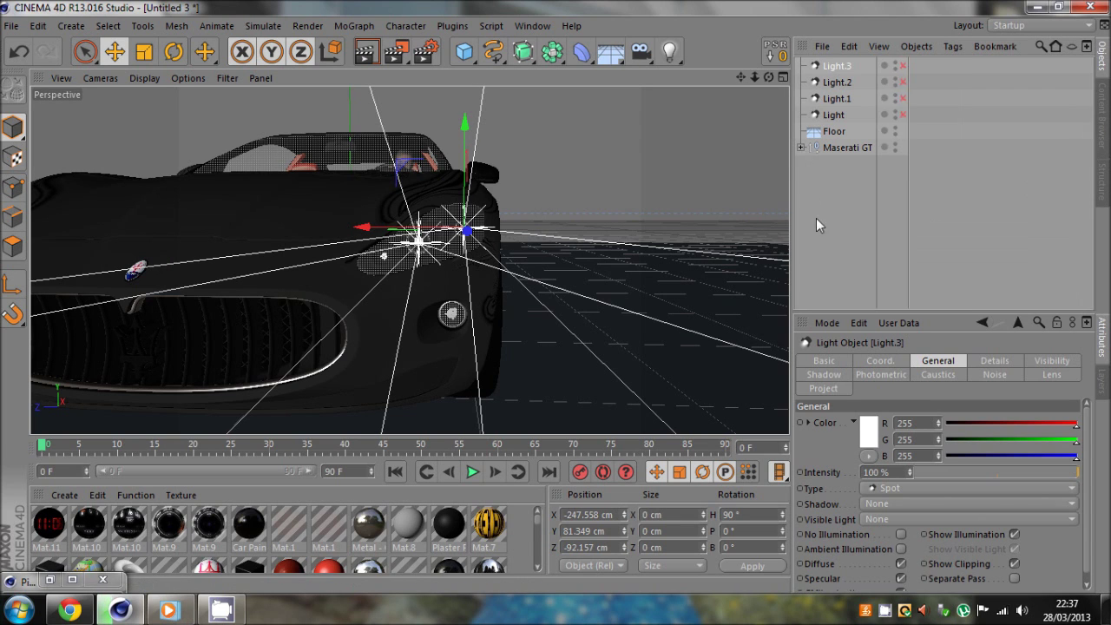
{"action": "left_click", "coordinate": [816, 219]}
{"action": "left_click_drag", "start_coordinate": [753, 78], "coordinate": [519, 317]}
{"action": "scroll", "coordinate": [519, 323], "scroll_direction": "down", "scroll_amount": 5}
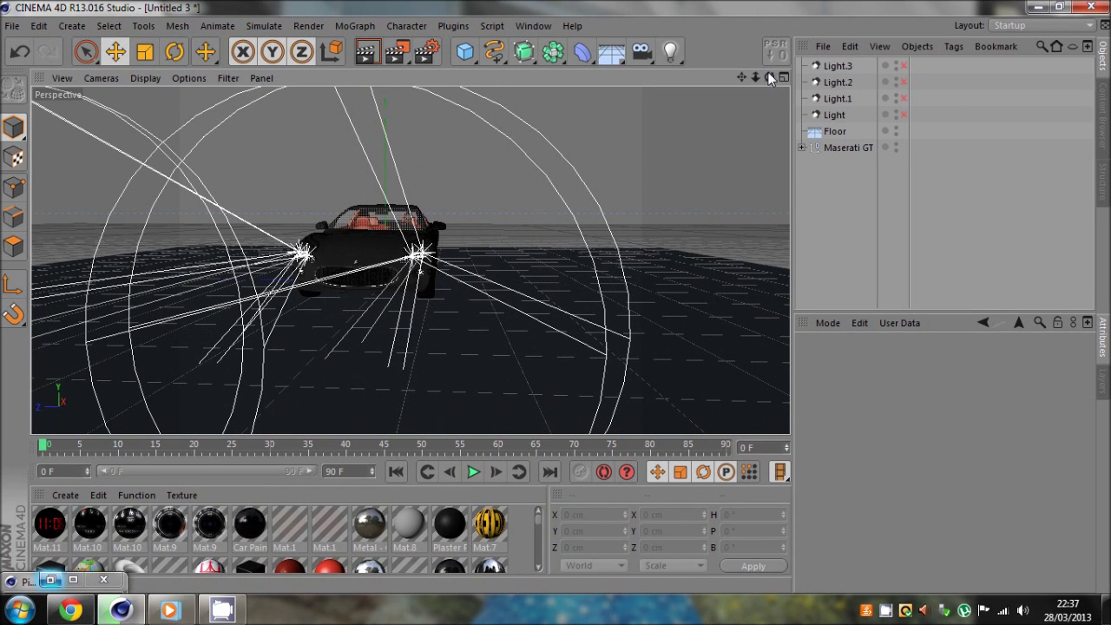
{"action": "left_click_drag", "start_coordinate": [769, 77], "coordinate": [512, 179]}
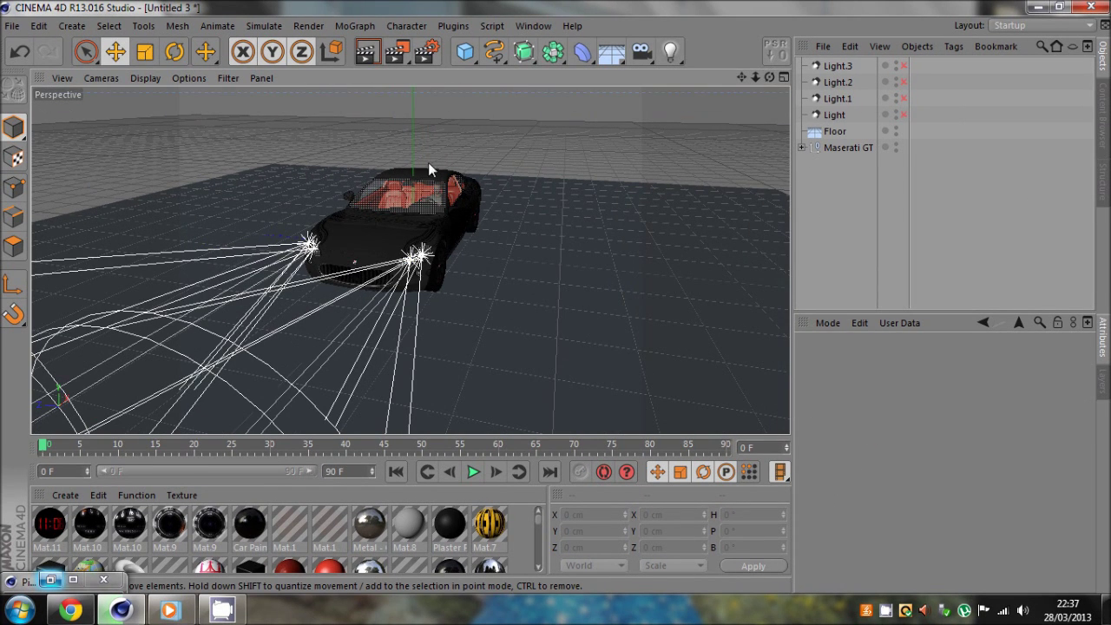
{"action": "mouse_move", "coordinate": [556, 296]}
{"action": "left_mouse_down", "text": "alt"}
{"action": "mouse_move", "coordinate": [580, 307]}
{"action": "mouse_move", "coordinate": [557, 299]}
{"action": "left_mouse_up", "text": "alt"}
{"action": "left_click", "coordinate": [830, 70]}
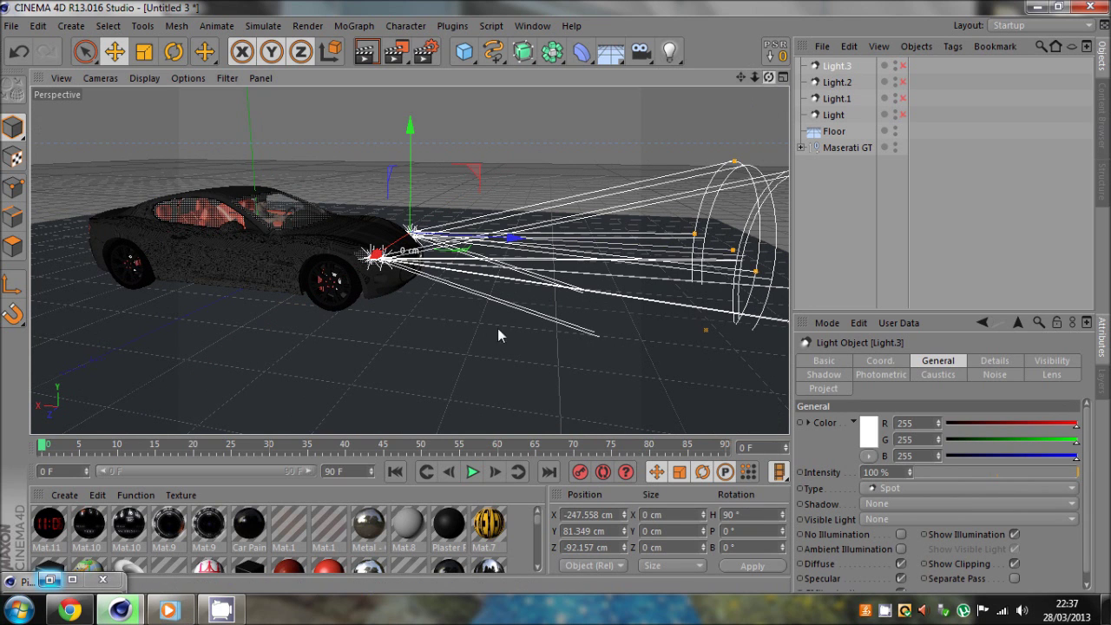
{"action": "left_click_drag", "start_coordinate": [498, 333], "coordinate": [557, 302], "text": "alt"}
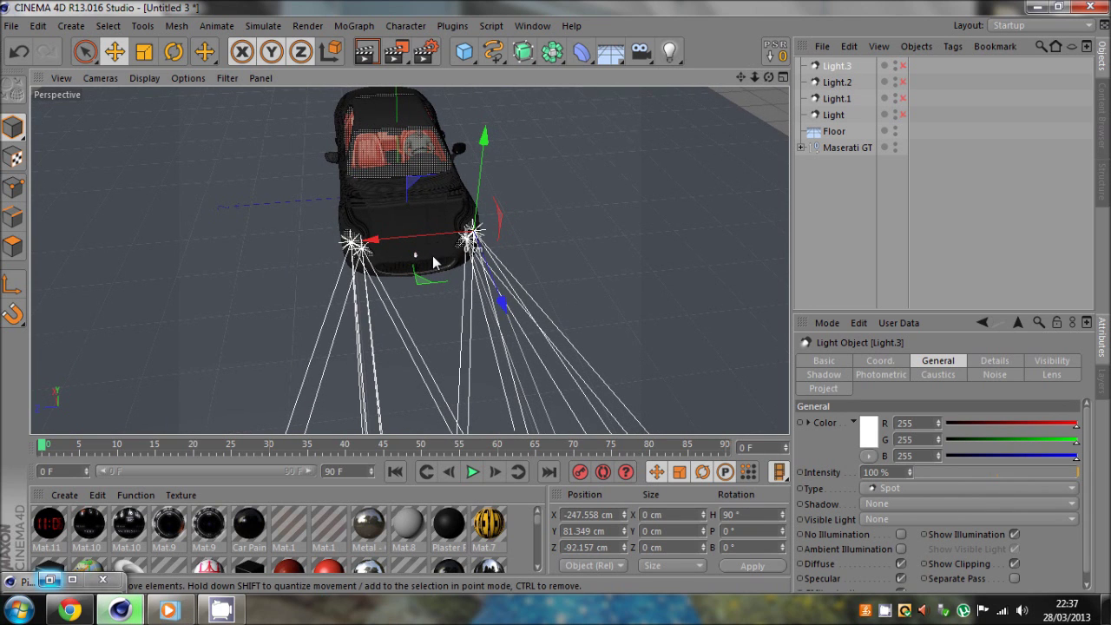
{"action": "right_click_drag", "start_coordinate": [344, 247], "coordinate": [433, 235], "text": "alt"}
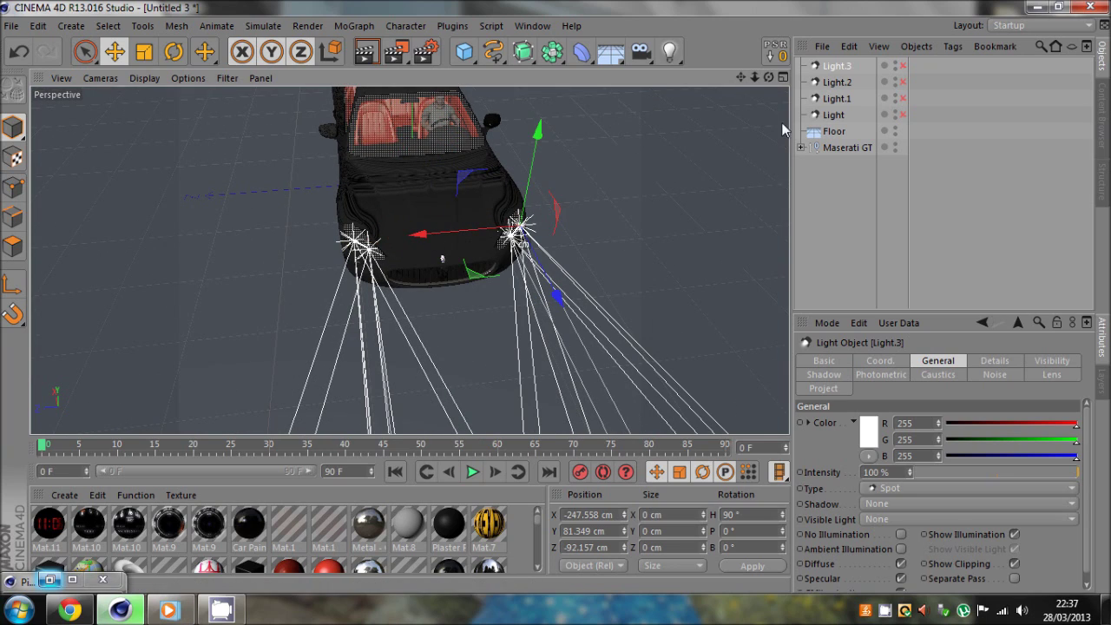
{"action": "left_click", "coordinate": [829, 232]}
{"action": "left_click_drag", "start_coordinate": [571, 301], "coordinate": [510, 230], "text": "alt"}
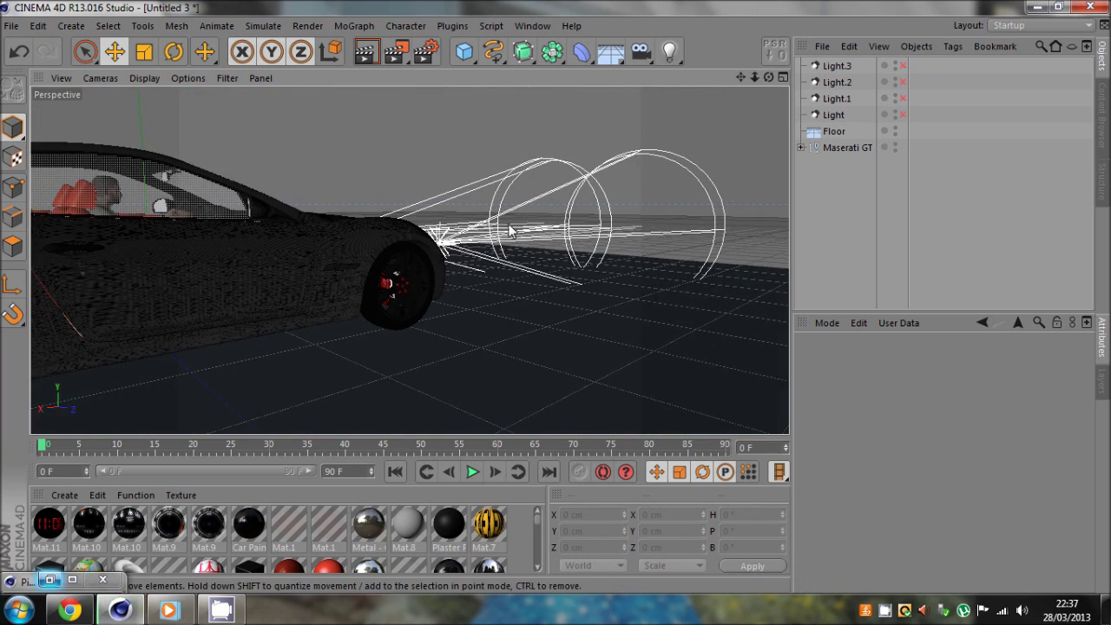
{"action": "mouse_move", "coordinate": [552, 304]}
{"action": "left_mouse_down", "text": "alt"}
{"action": "mouse_move", "coordinate": [496, 312]}
{"action": "mouse_move", "coordinate": [557, 306]}
{"action": "left_mouse_up", "text": "alt"}
Step: Hide the two outer spot lights, Light.3 and Light.2, in the viewport
{"action": "left_click", "coordinate": [838, 67]}
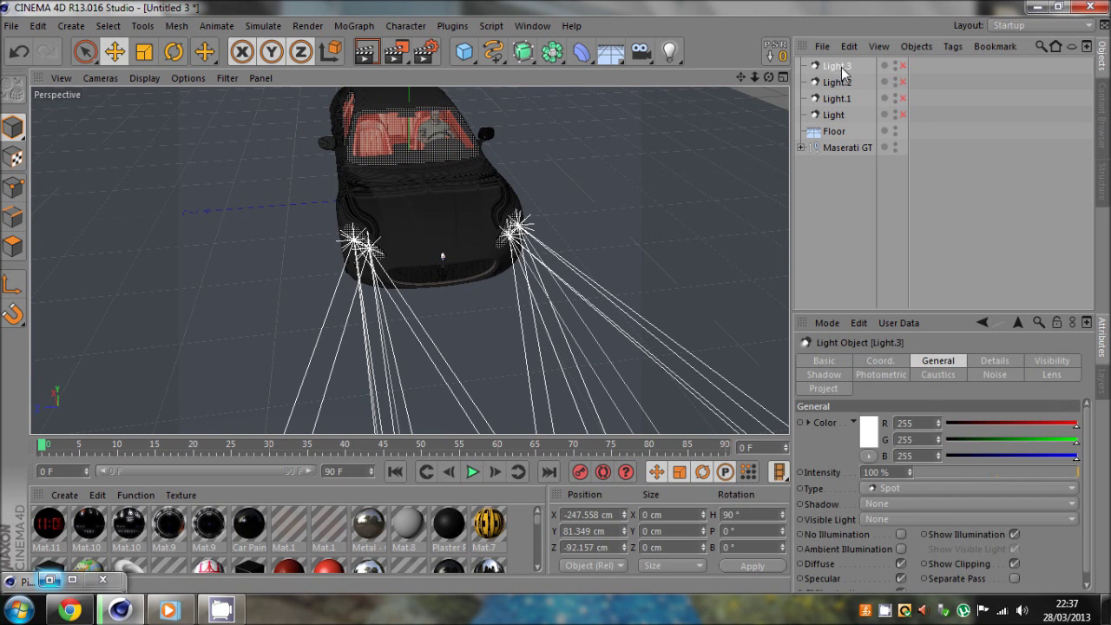
{"action": "left_click", "coordinate": [902, 66]}
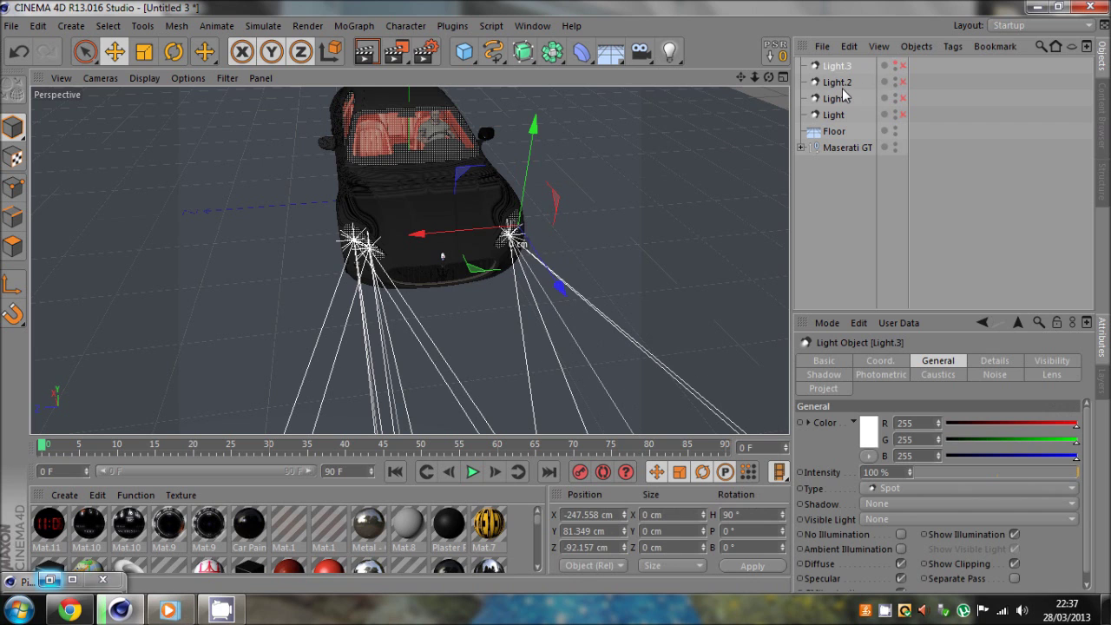
{"action": "left_click", "coordinate": [839, 83]}
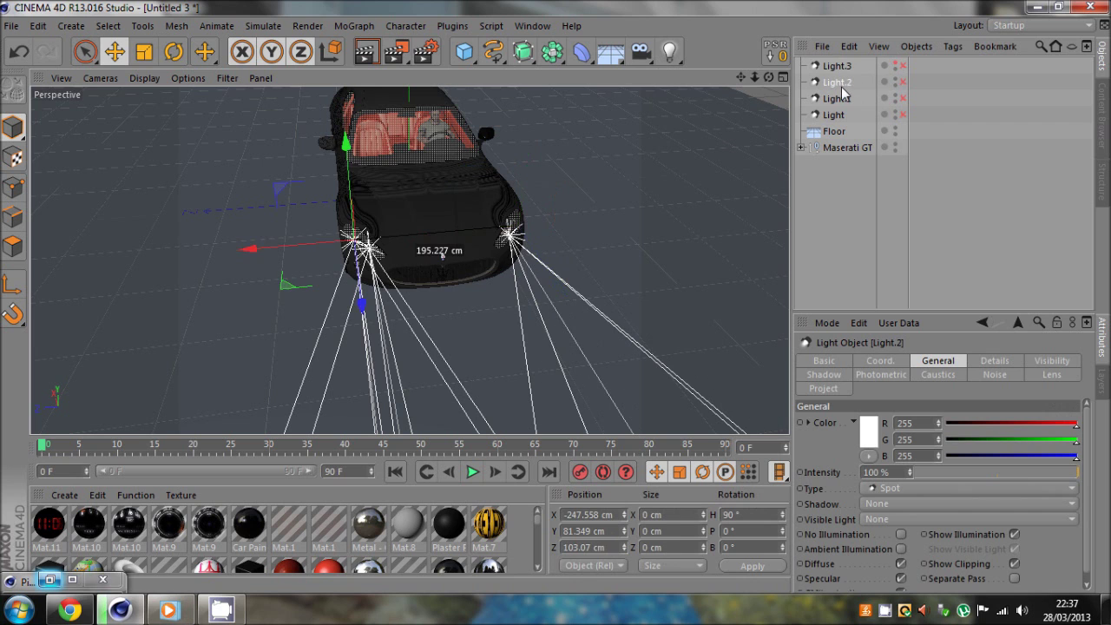
{"action": "left_click", "coordinate": [948, 154]}
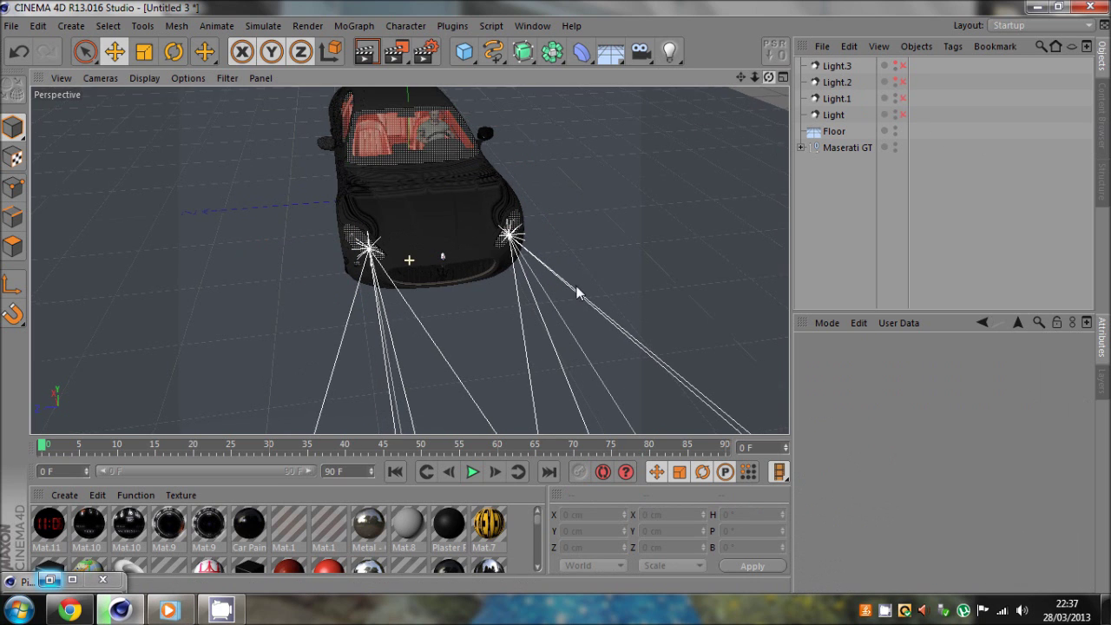
Step: Rotate the two inner spot lights, Light and Light.1, together so they tilt down to a pitch of about -10.7°
{"action": "left_click_drag", "start_coordinate": [577, 285], "coordinate": [555, 296], "text": "alt"}
{"action": "left_click", "coordinate": [832, 117]}
{"action": "left_click", "coordinate": [837, 98], "text": "ctrl"}
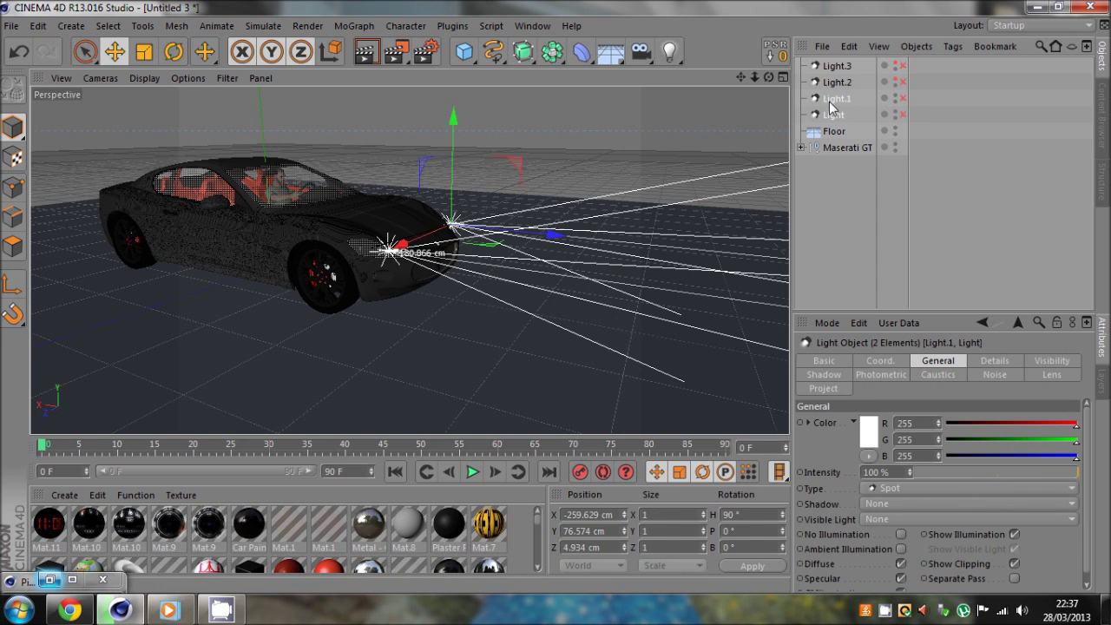
{"action": "left_click_drag", "start_coordinate": [497, 215], "coordinate": [476, 202]}
{"action": "left_click", "coordinate": [864, 165]}
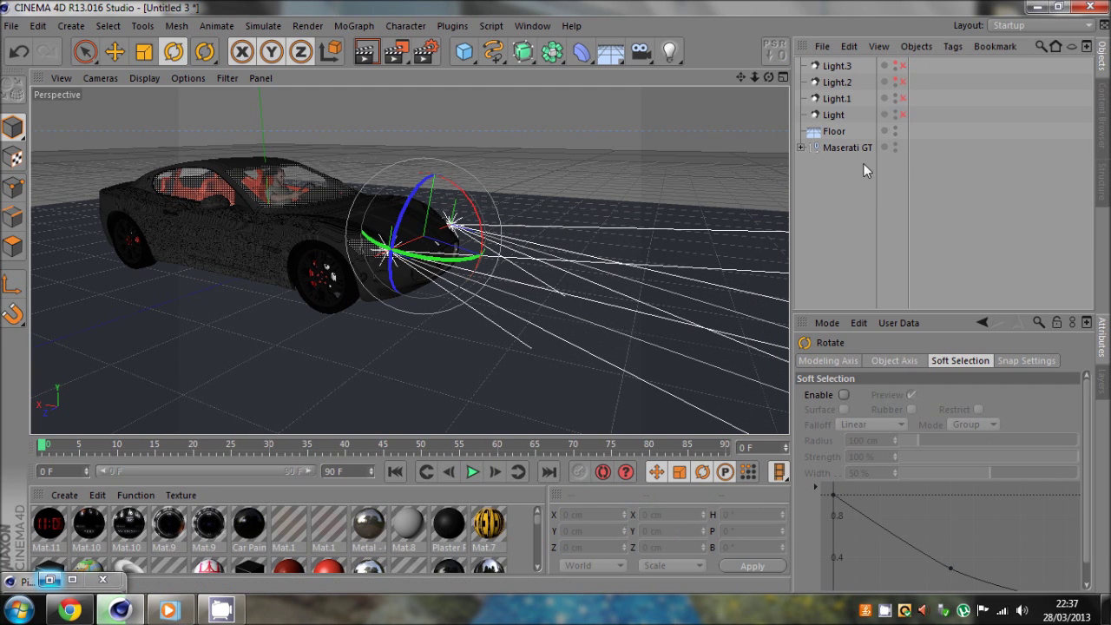
Step: Show the outer spot lights Light.2 and Light.3 in the viewport again and compare their beams with the tilted inner ones
{"action": "left_click", "coordinate": [894, 82]}
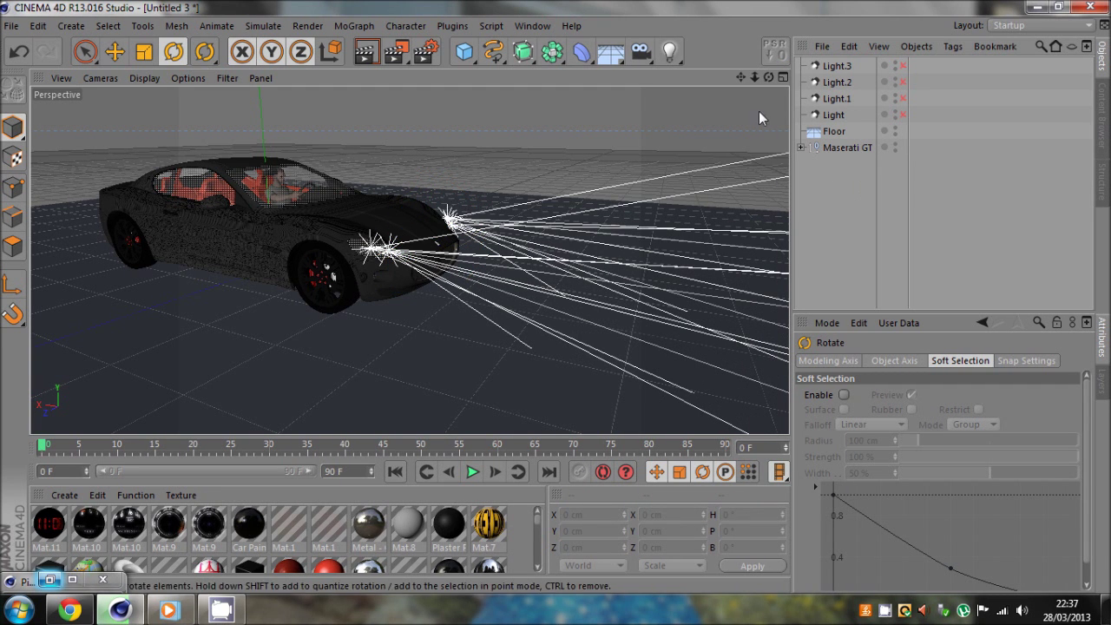
{"action": "left_click_drag", "start_coordinate": [560, 296], "coordinate": [409, 206], "text": "alt"}
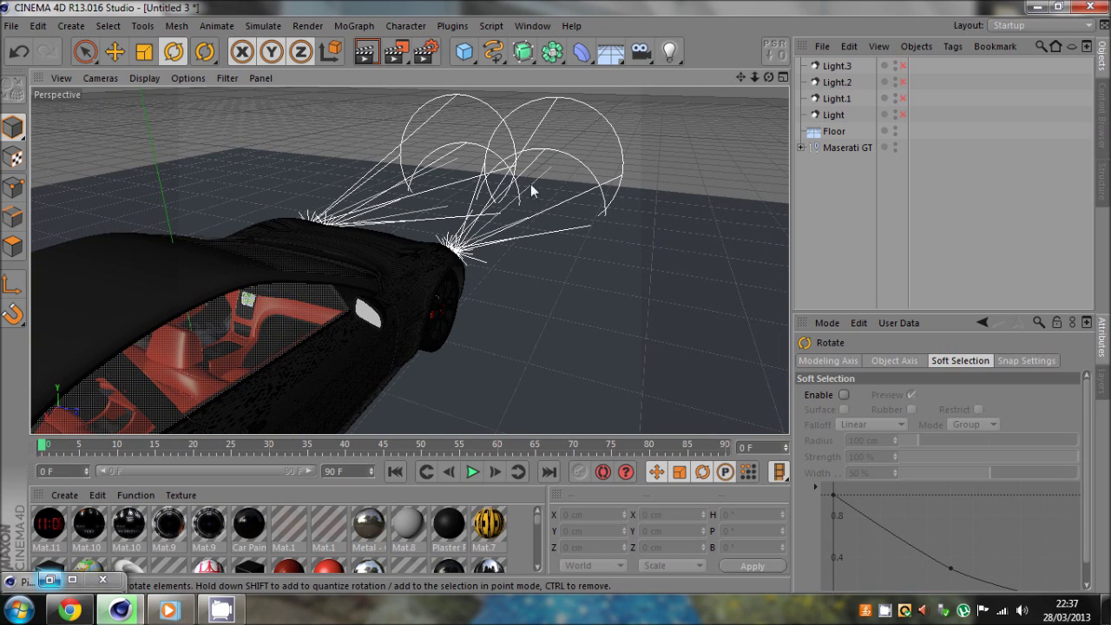
{"action": "left_click_drag", "start_coordinate": [491, 314], "coordinate": [573, 295], "text": "alt"}
{"action": "mouse_move", "coordinate": [768, 76]}
{"action": "left_mouse_down"}
{"action": "mouse_move", "coordinate": [545, 288]}
{"action": "mouse_move", "coordinate": [554, 296]}
{"action": "mouse_move", "coordinate": [765, 76]}
{"action": "left_mouse_up"}
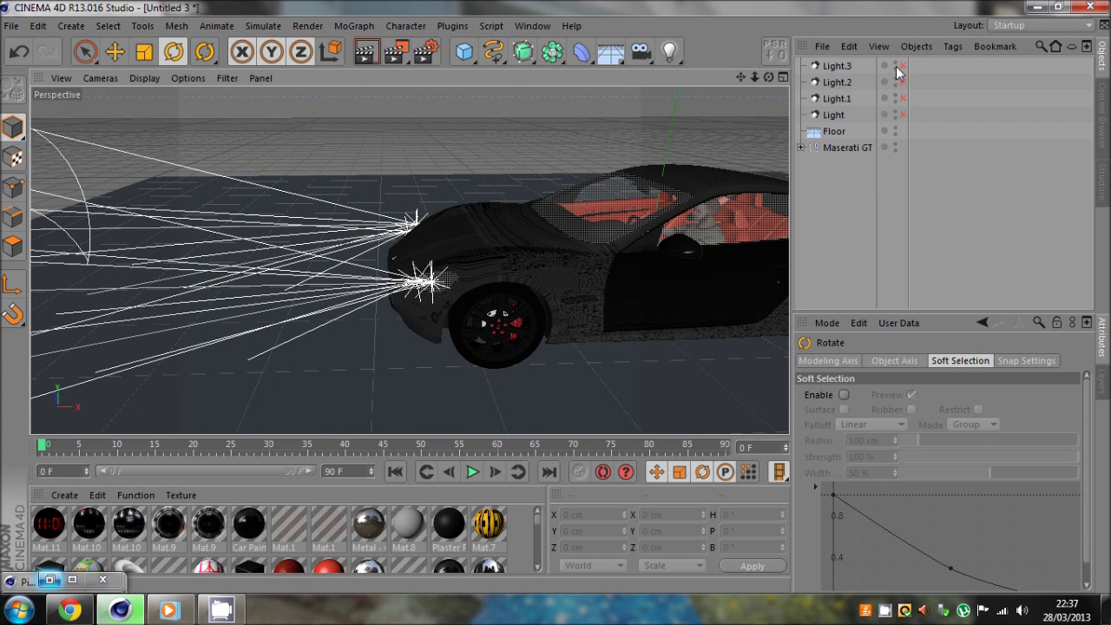
Step: Preview the light cast on the floor with all four spot lights enabled, and disable them again
{"action": "left_click_drag", "start_coordinate": [898, 67], "coordinate": [901, 120]}
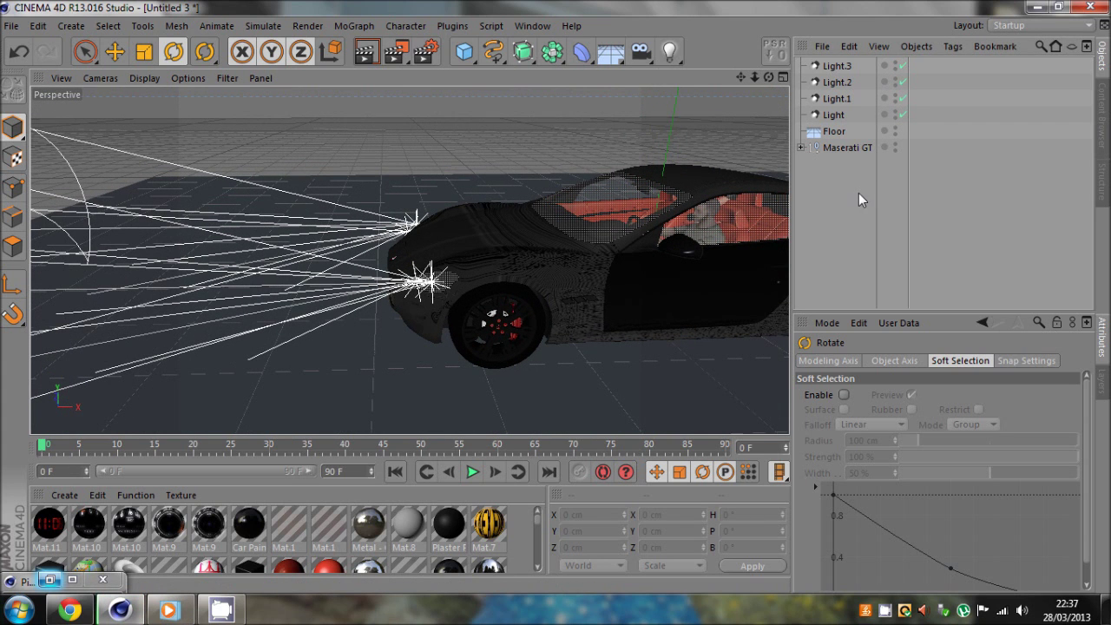
{"action": "left_click_drag", "start_coordinate": [527, 302], "coordinate": [555, 296], "text": "alt"}
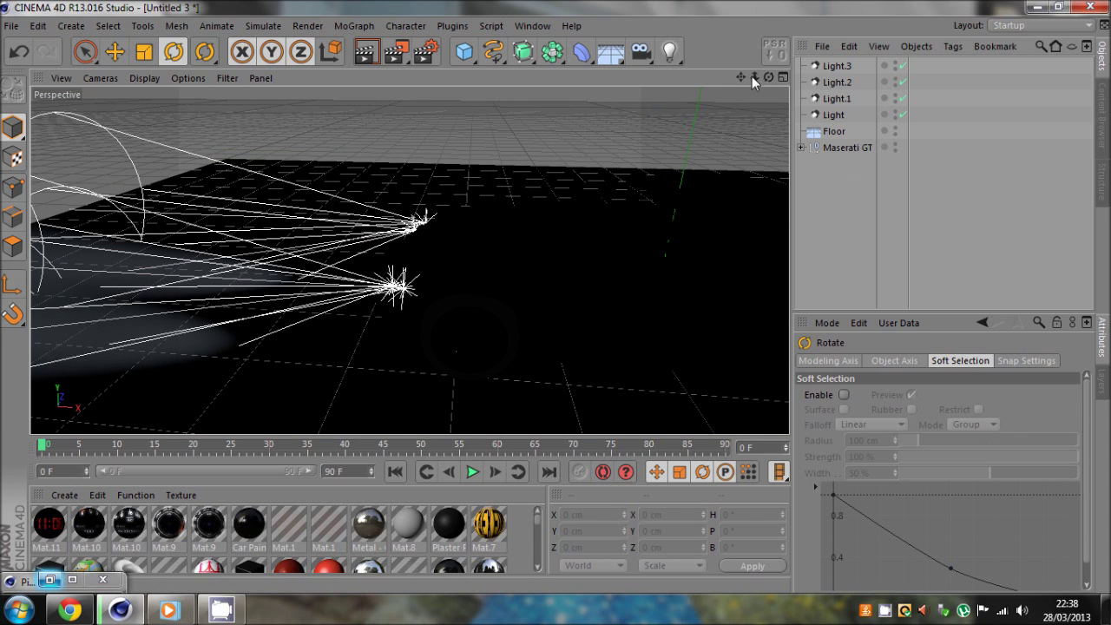
{"action": "mouse_move", "coordinate": [741, 77]}
{"action": "left_mouse_down"}
{"action": "mouse_move", "coordinate": [579, 295]}
{"action": "mouse_move", "coordinate": [555, 296]}
{"action": "mouse_move", "coordinate": [740, 78]}
{"action": "left_mouse_up"}
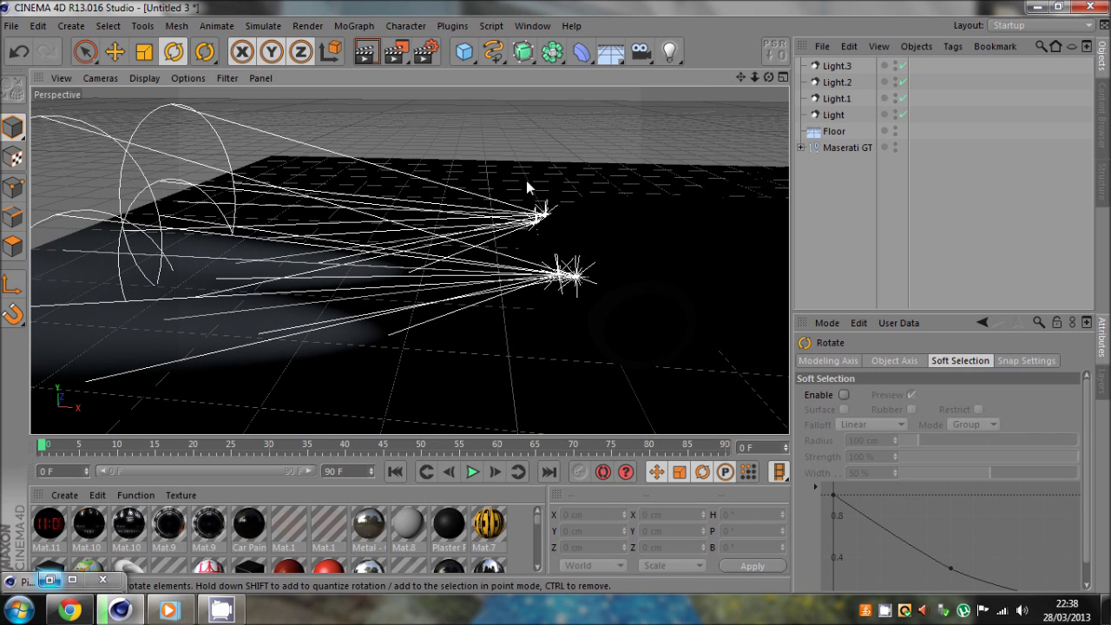
{"action": "left_click_drag", "start_coordinate": [904, 115], "coordinate": [904, 54]}
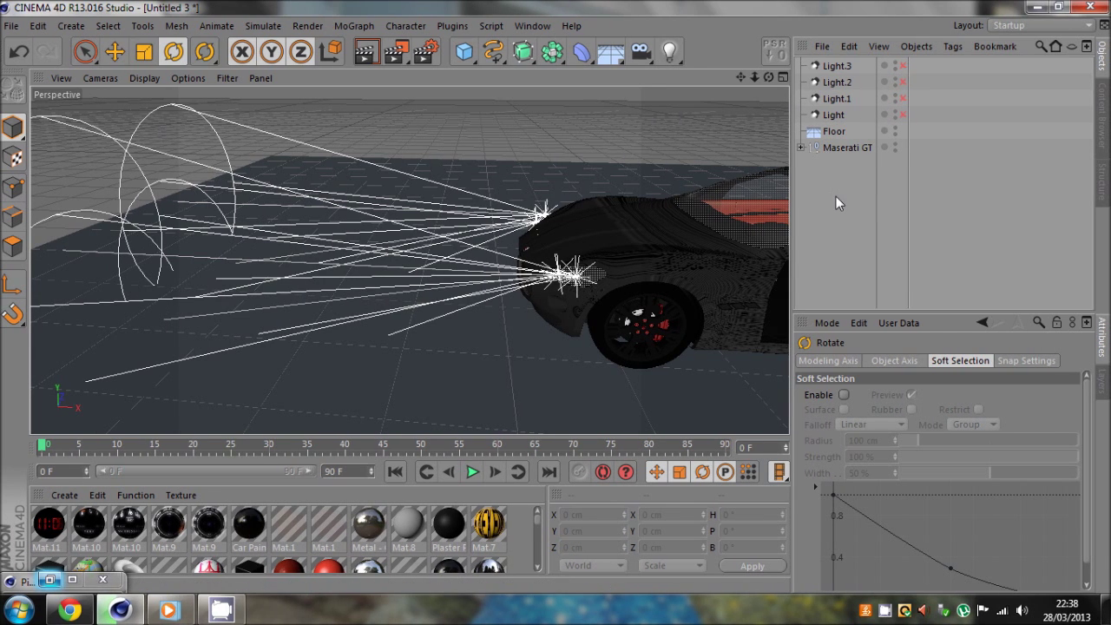
Step: Enable the inner spot lights Light and Light.1 and move the animation to frame 40
{"action": "left_click", "coordinate": [833, 100]}
{"action": "left_click", "coordinate": [832, 115]}
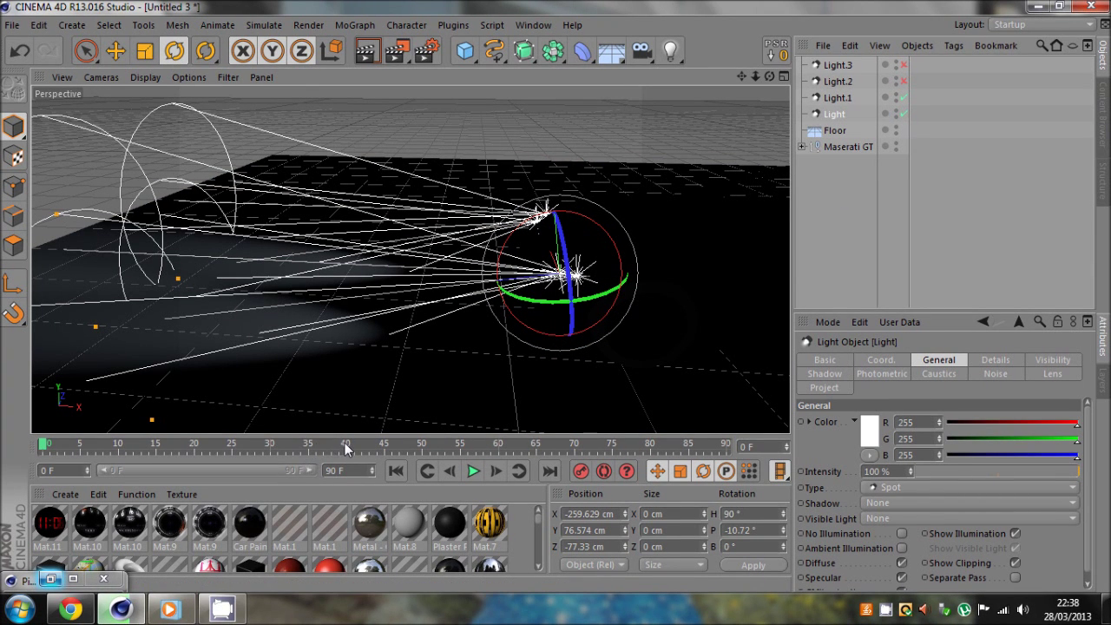
{"action": "left_click", "coordinate": [345, 443]}
{"action": "left_click", "coordinate": [116, 60]}
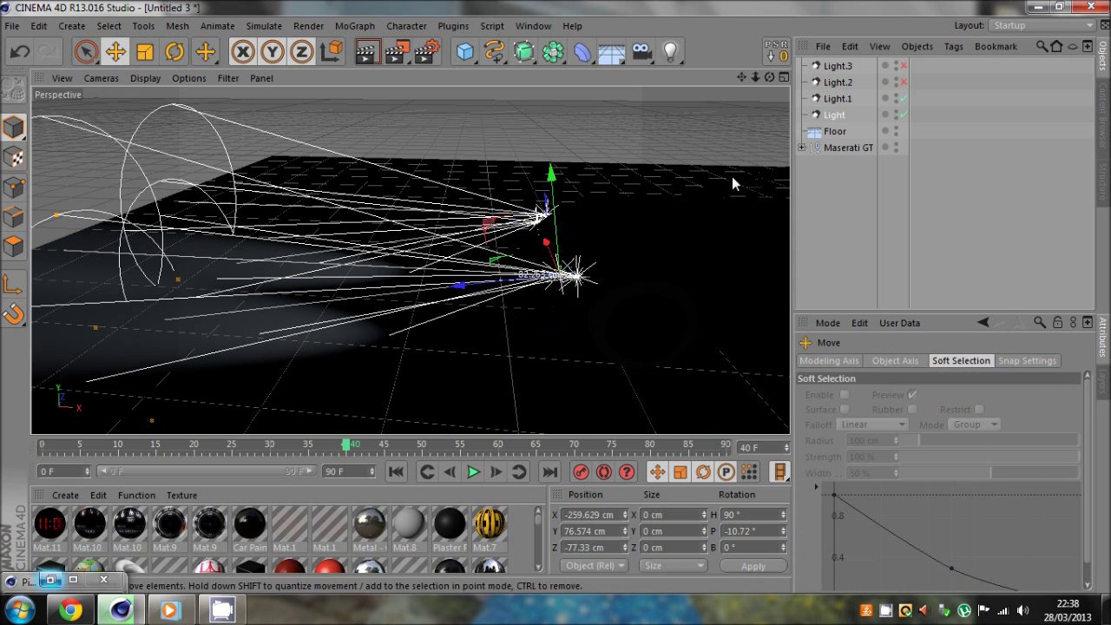
Step: Turn on autokeying, record a 100% intensity keyframe for Light and Light.1, and place that keyframe at frame 40
{"action": "left_click", "coordinate": [839, 102]}
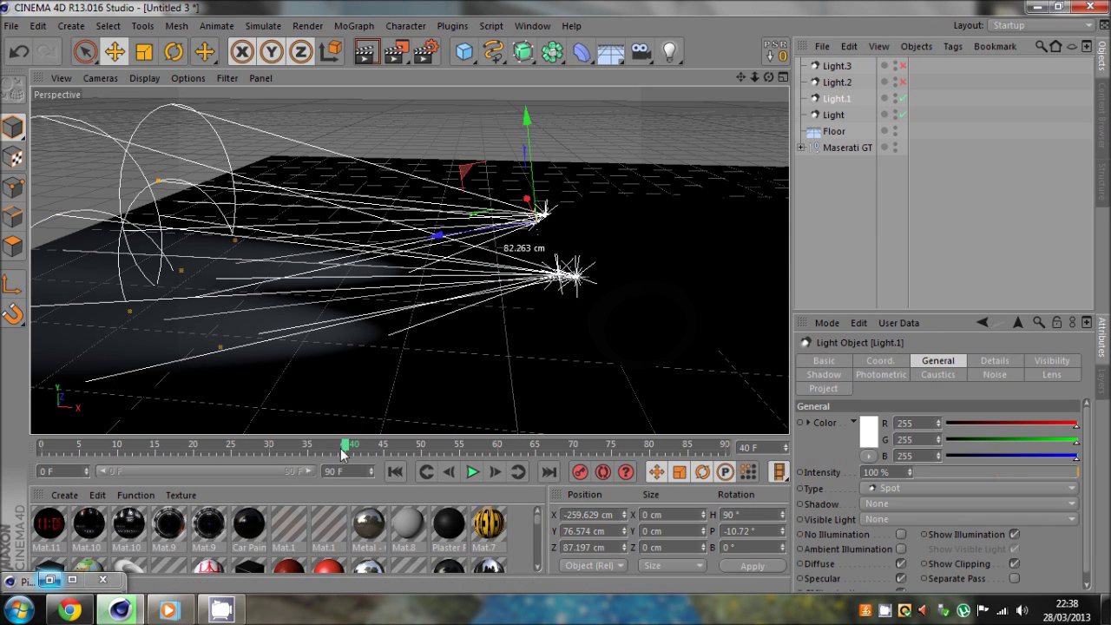
{"action": "left_click", "coordinate": [604, 472]}
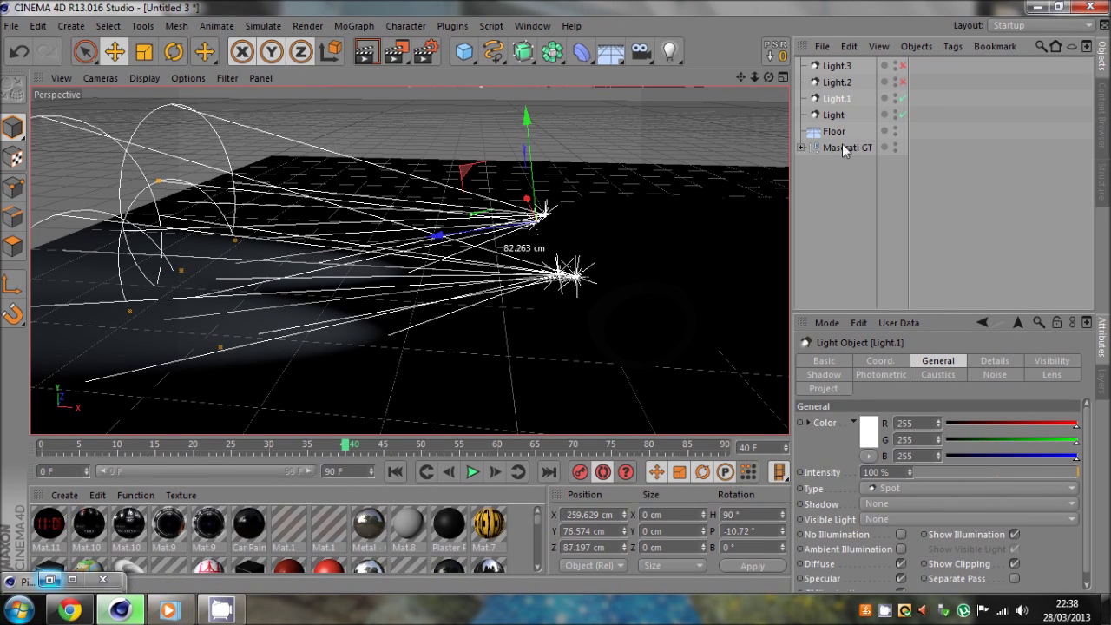
{"action": "left_click", "coordinate": [835, 115], "text": "ctrl"}
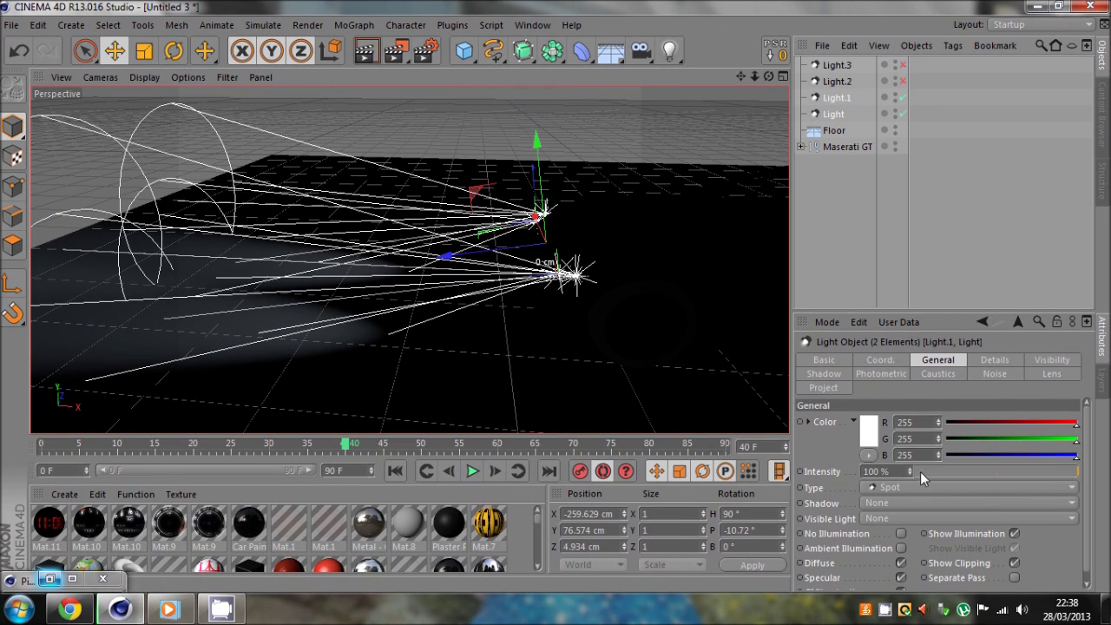
{"action": "left_click", "coordinate": [1055, 473]}
{"action": "left_click_drag", "start_coordinate": [1054, 473], "coordinate": [1085, 471]}
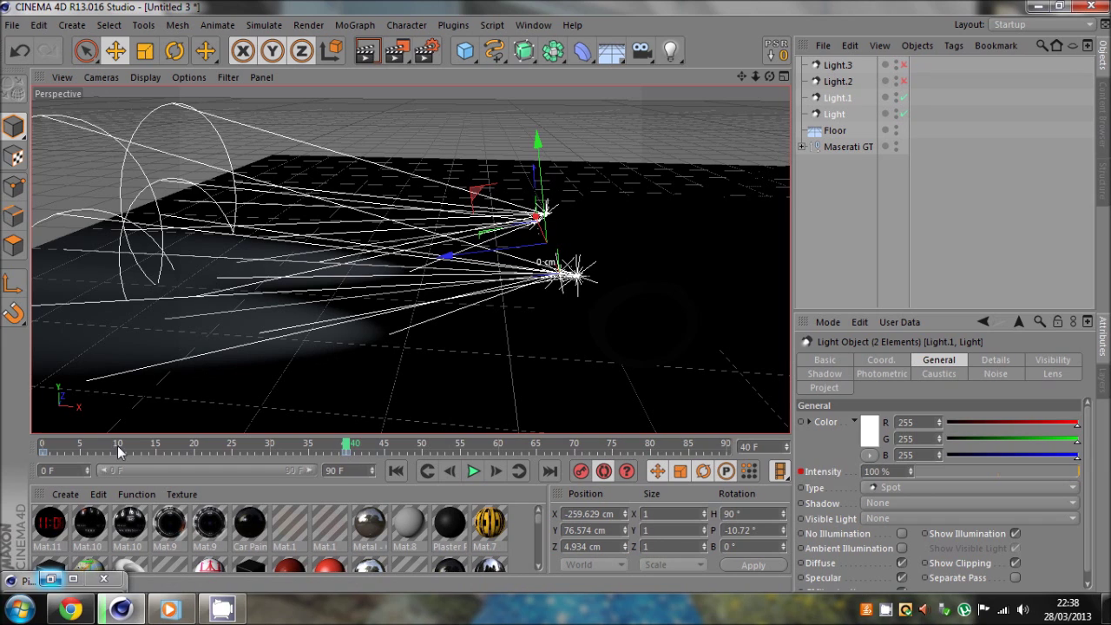
{"action": "left_click", "coordinate": [42, 453]}
{"action": "left_click", "coordinate": [52, 454]}
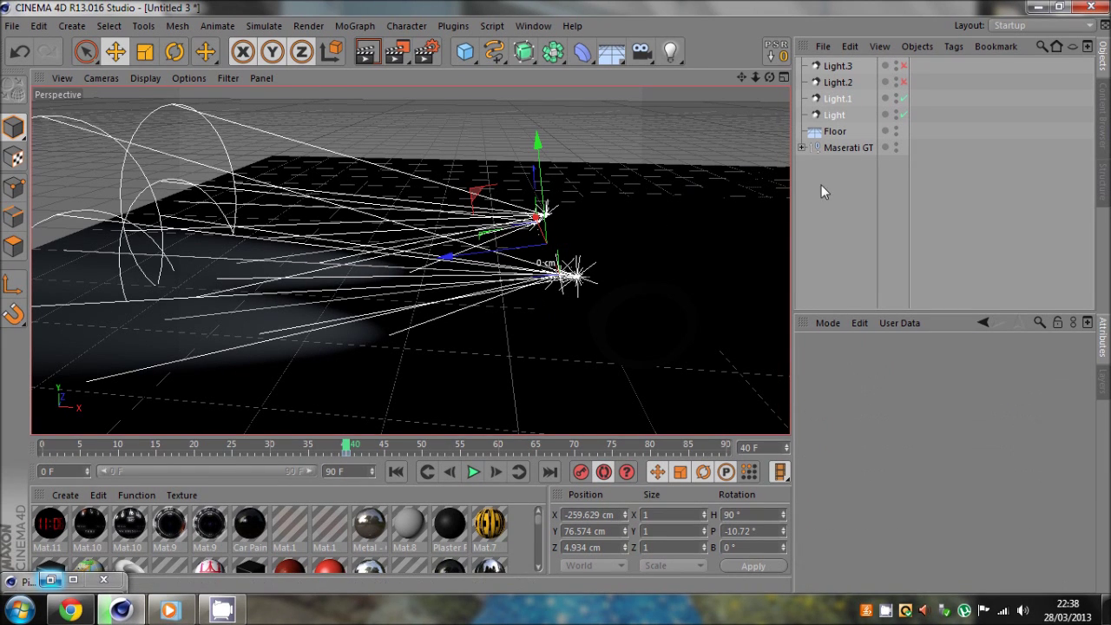
Step: Advance to frame 41 and key the intensity of Light.1 and Light at 0%
{"action": "left_click", "coordinate": [839, 113]}
{"action": "left_click", "coordinate": [835, 114], "text": "ctrl"}
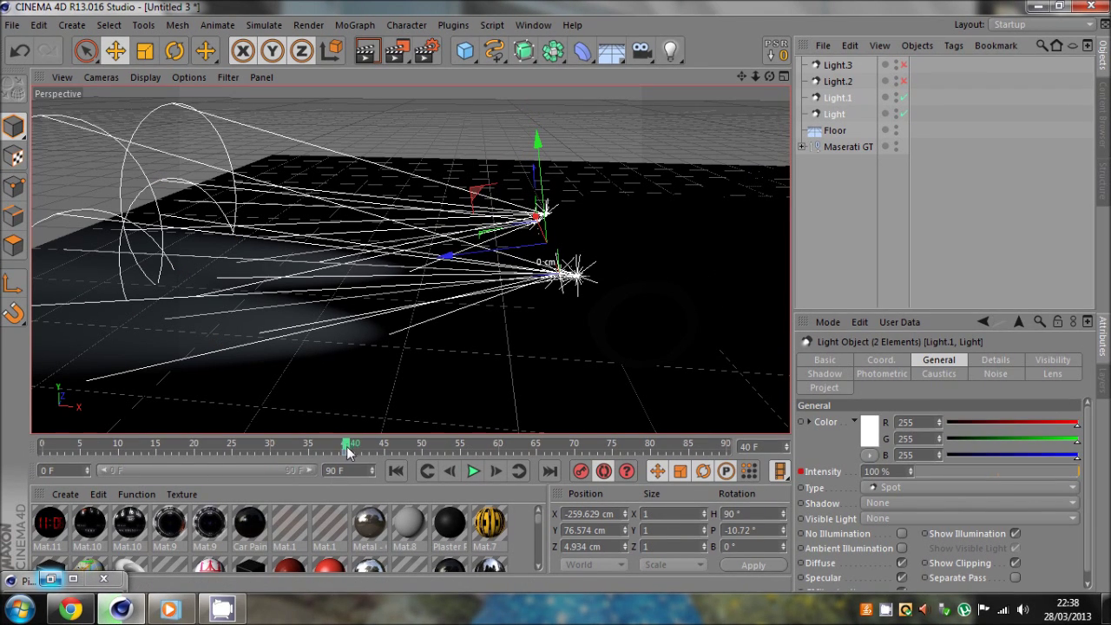
{"action": "left_click", "coordinate": [496, 476]}
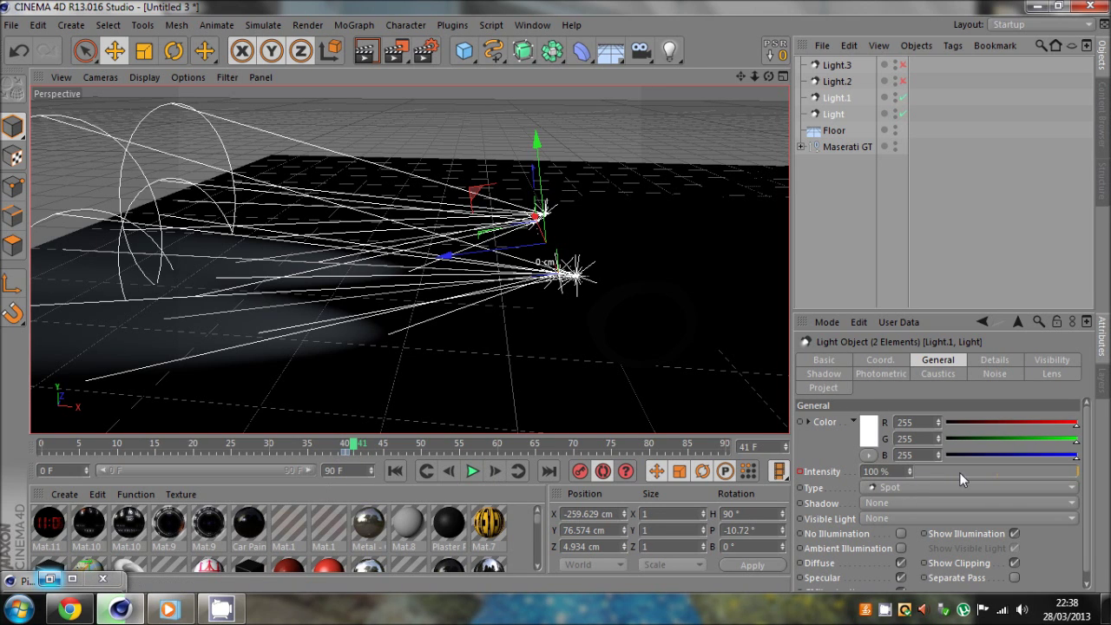
{"action": "left_click_drag", "start_coordinate": [959, 476], "coordinate": [874, 480]}
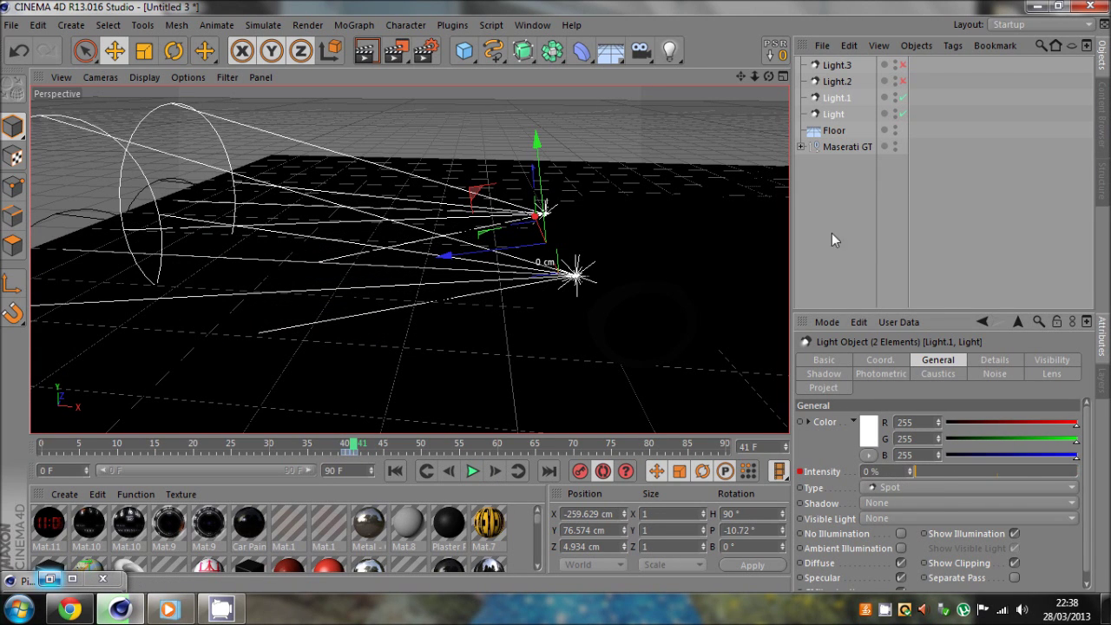
Step: Select the outer spot lights Light.2 and Light.3 and enable both
{"action": "left_click", "coordinate": [838, 188]}
{"action": "left_click", "coordinate": [832, 82]}
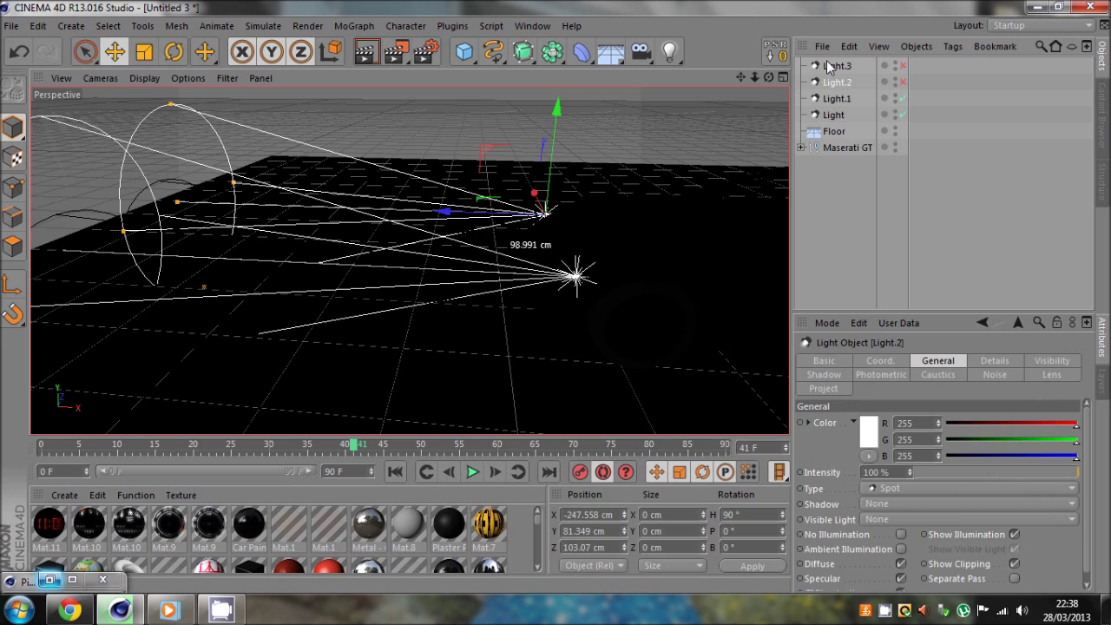
{"action": "left_click", "coordinate": [831, 67], "text": "ctrl"}
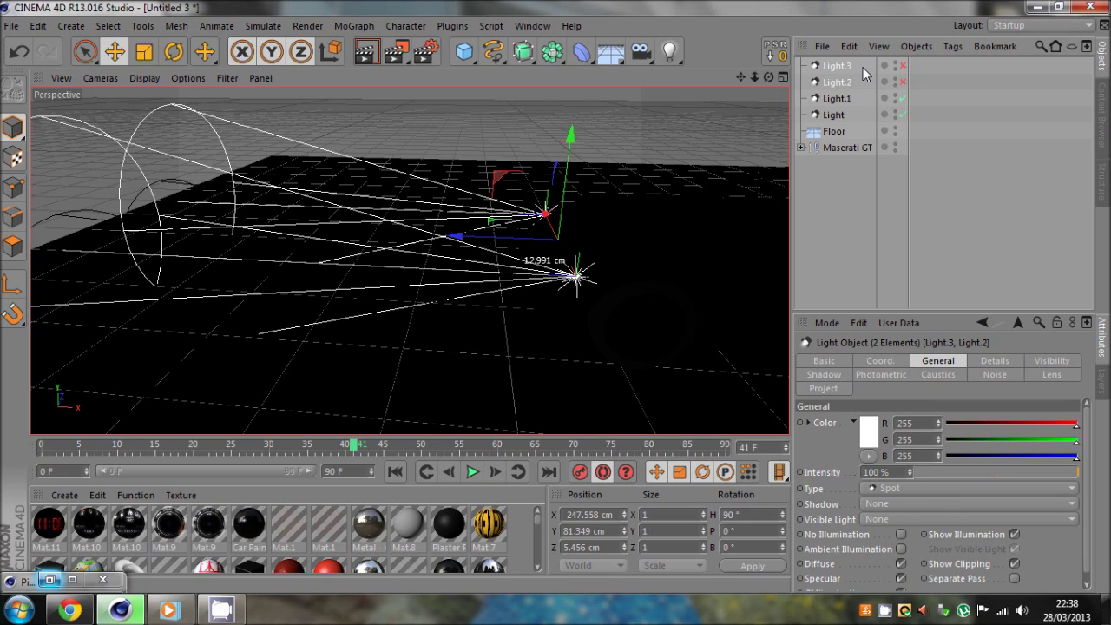
{"action": "left_click", "coordinate": [903, 81]}
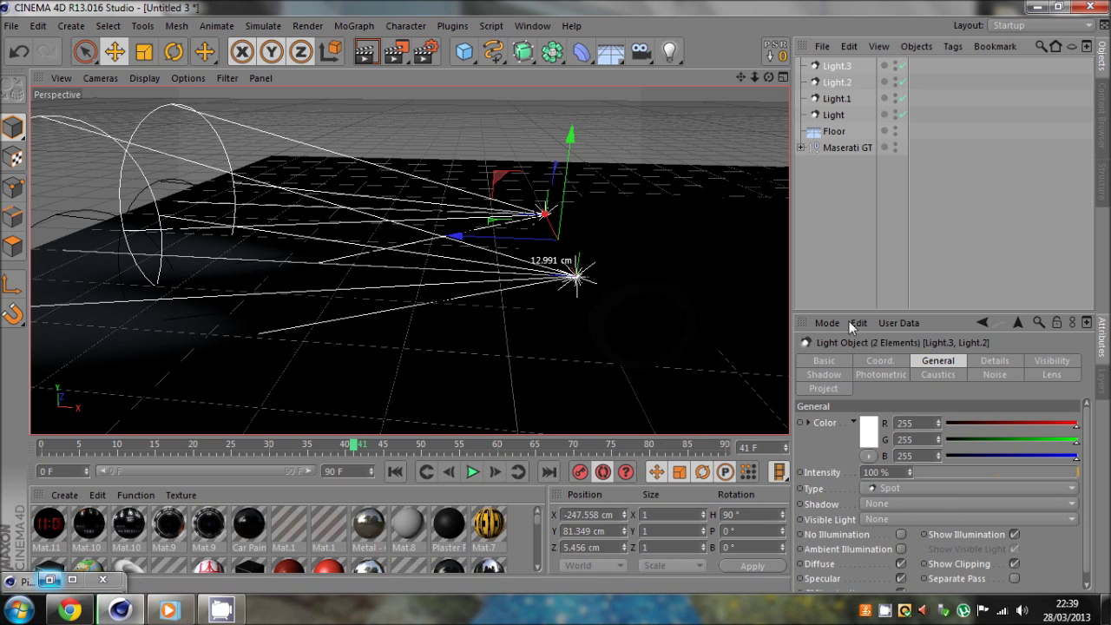
Step: Step between frames 40 and 41 to check how the intensity of Light switches
{"action": "left_click", "coordinate": [834, 116]}
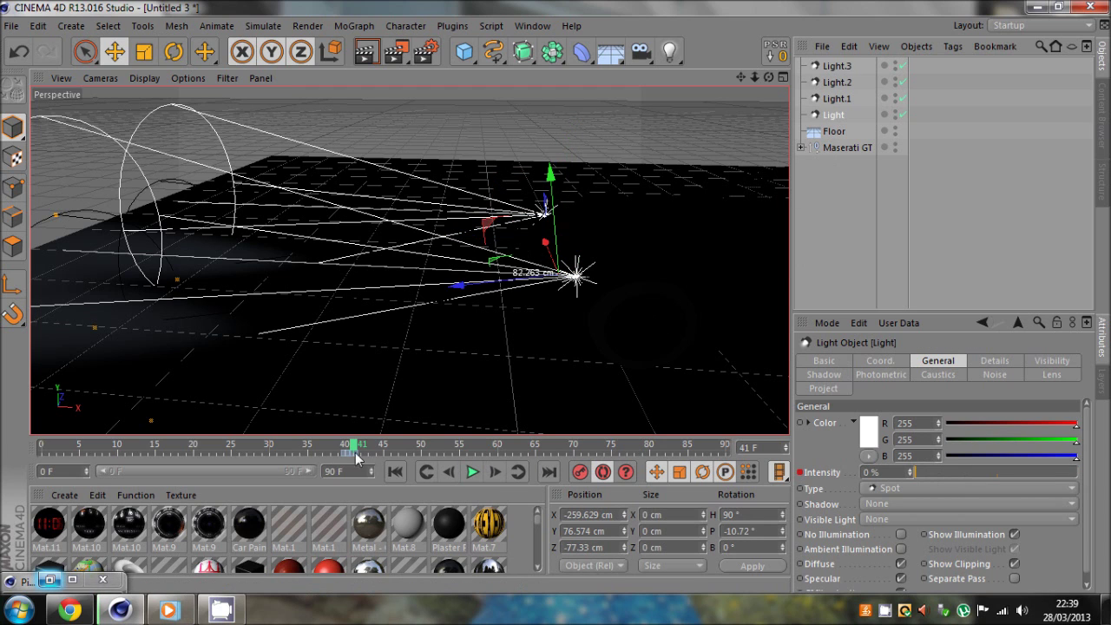
{"action": "left_click", "coordinate": [449, 471]}
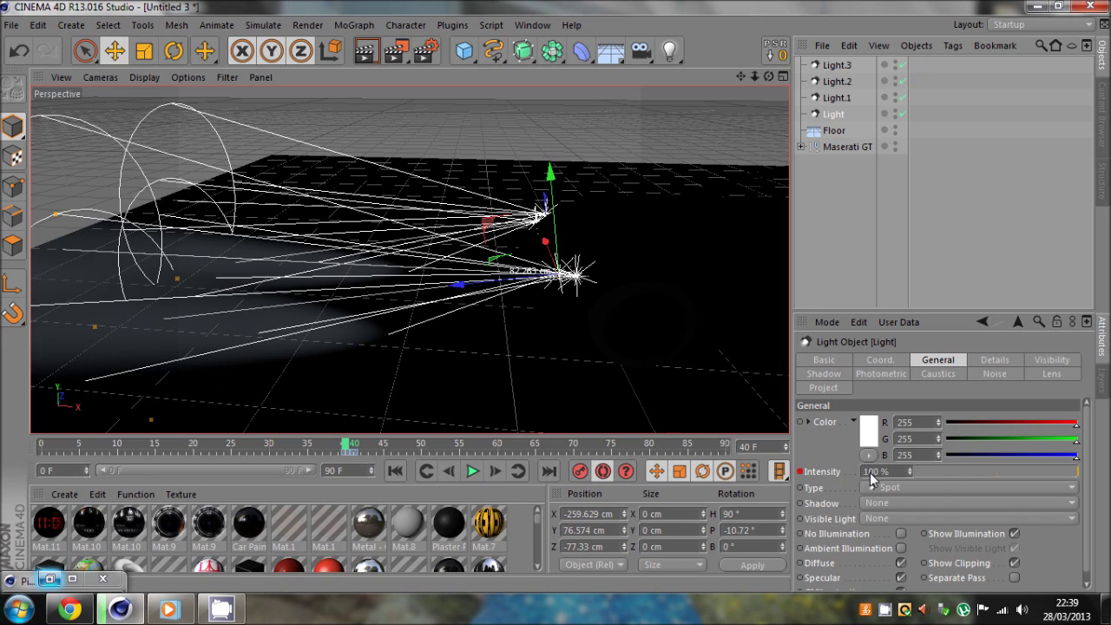
{"action": "left_click", "coordinate": [494, 471]}
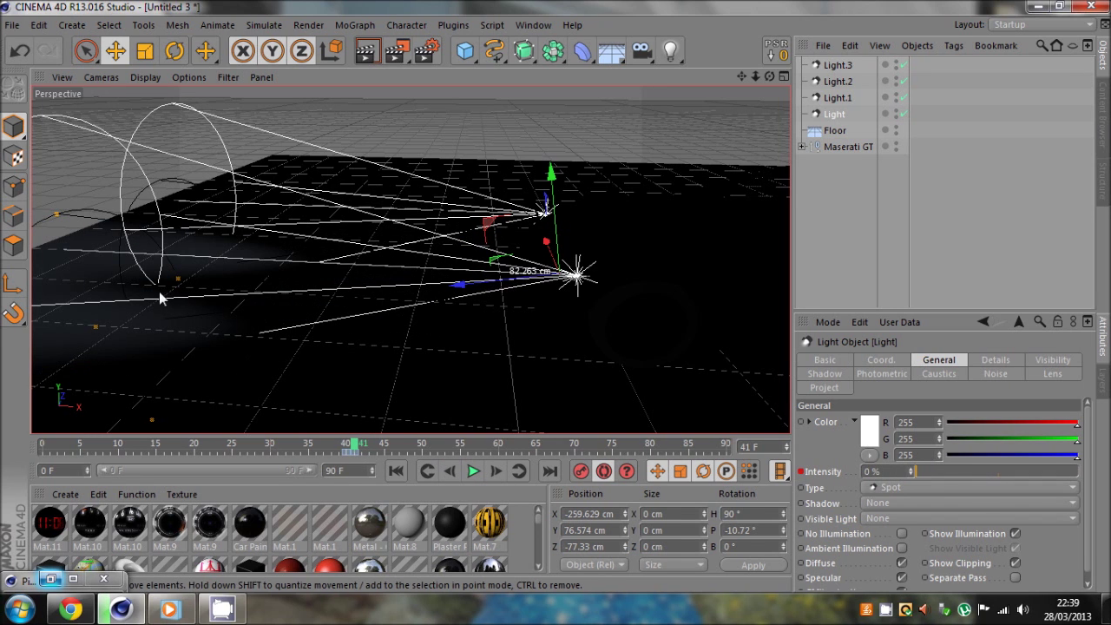
{"action": "left_click", "coordinate": [450, 472]}
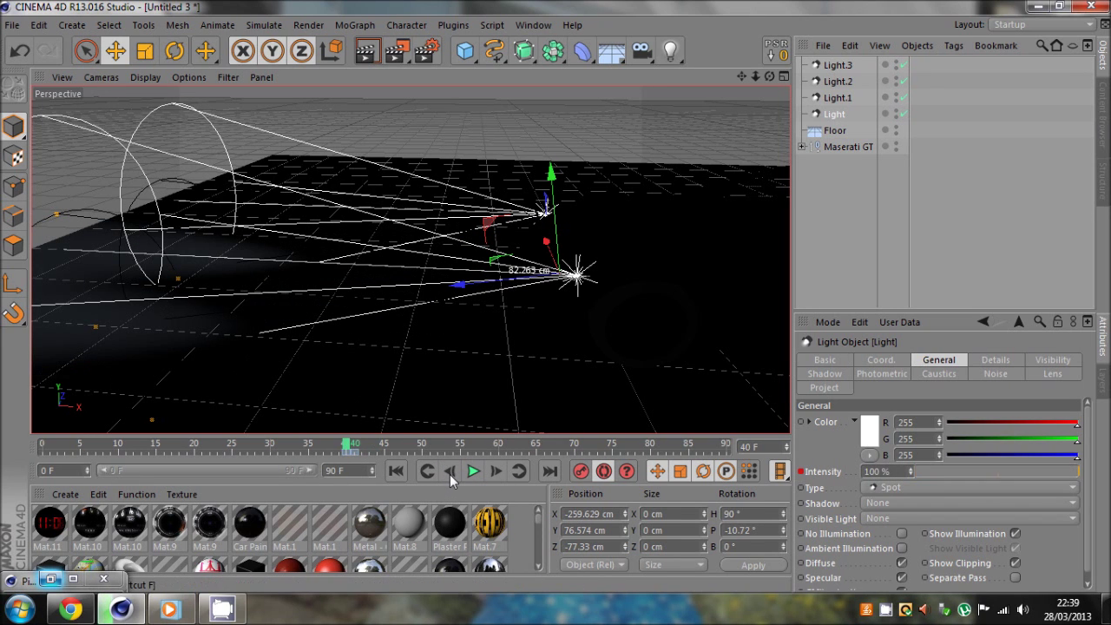
Step: Key the intensity of the outer spot lights Light.2 and Light.3 at 0% on frame 40
{"action": "left_click", "coordinate": [831, 81]}
{"action": "left_click", "coordinate": [829, 66], "text": "shift"}
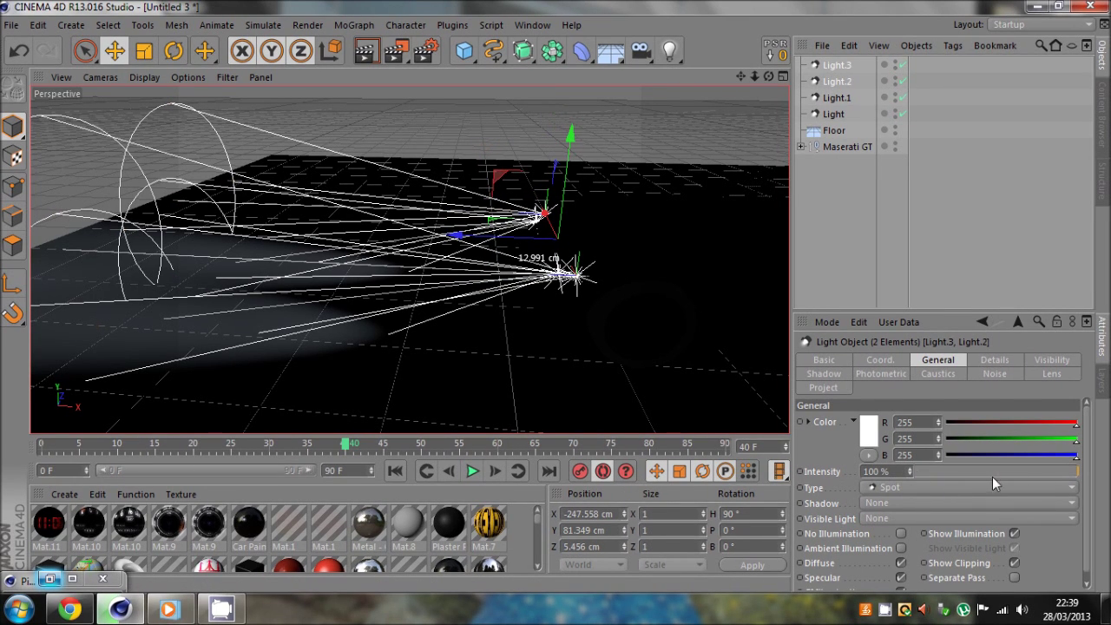
{"action": "left_click_drag", "start_coordinate": [1061, 472], "coordinate": [845, 484]}
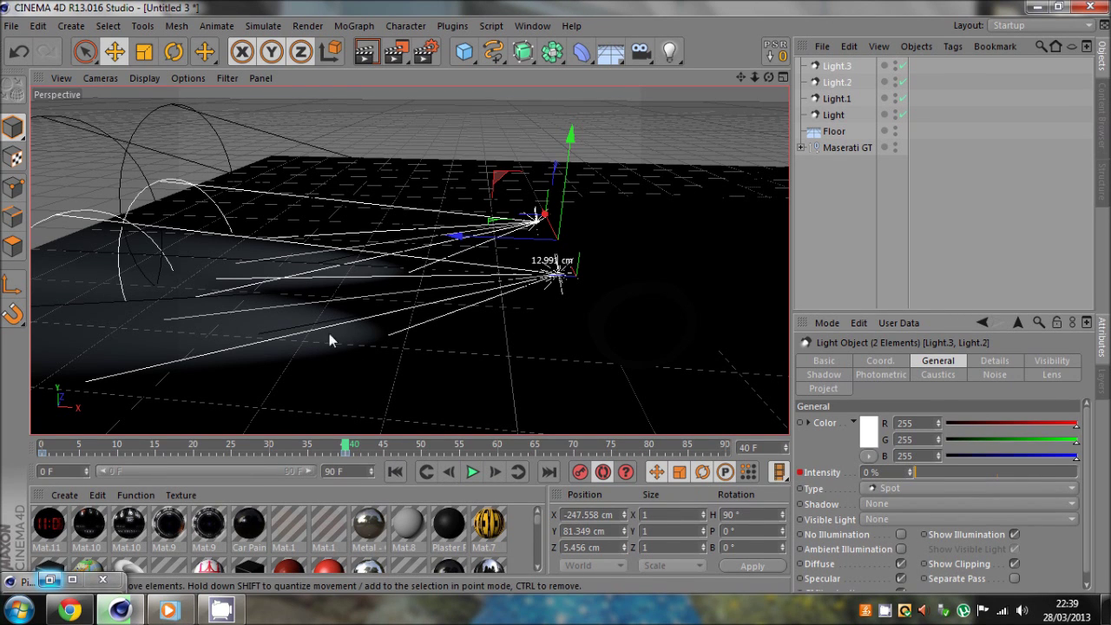
Step: Advance to frame 41 and key the intensity of Light.3 and Light.2 at 100%
{"action": "left_click", "coordinate": [497, 471]}
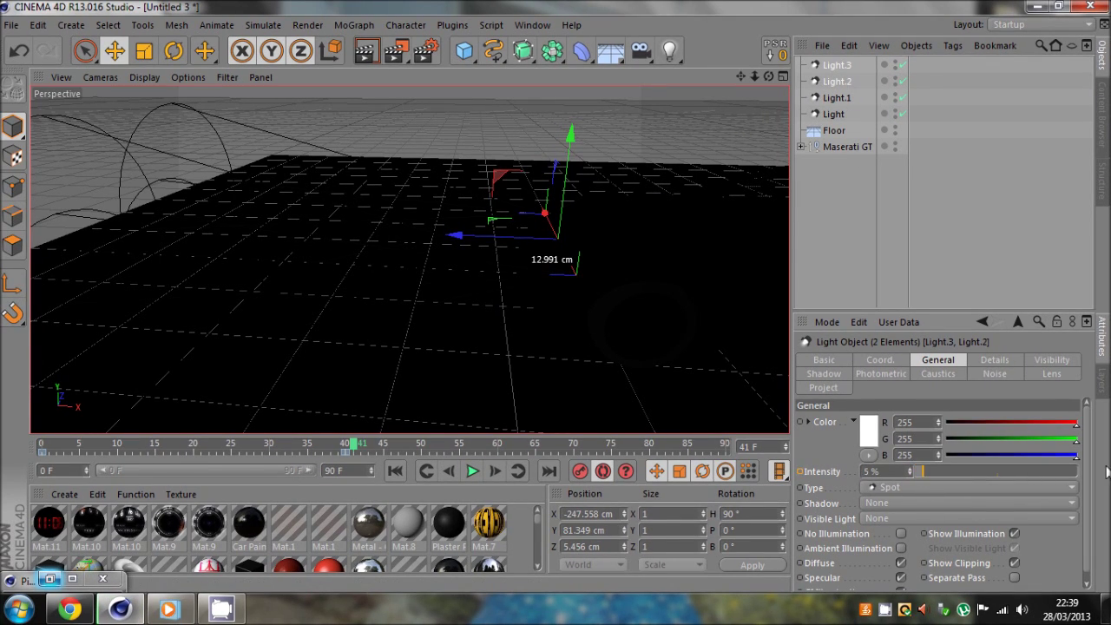
{"action": "left_click_drag", "start_coordinate": [1107, 471], "coordinate": [1110, 471]}
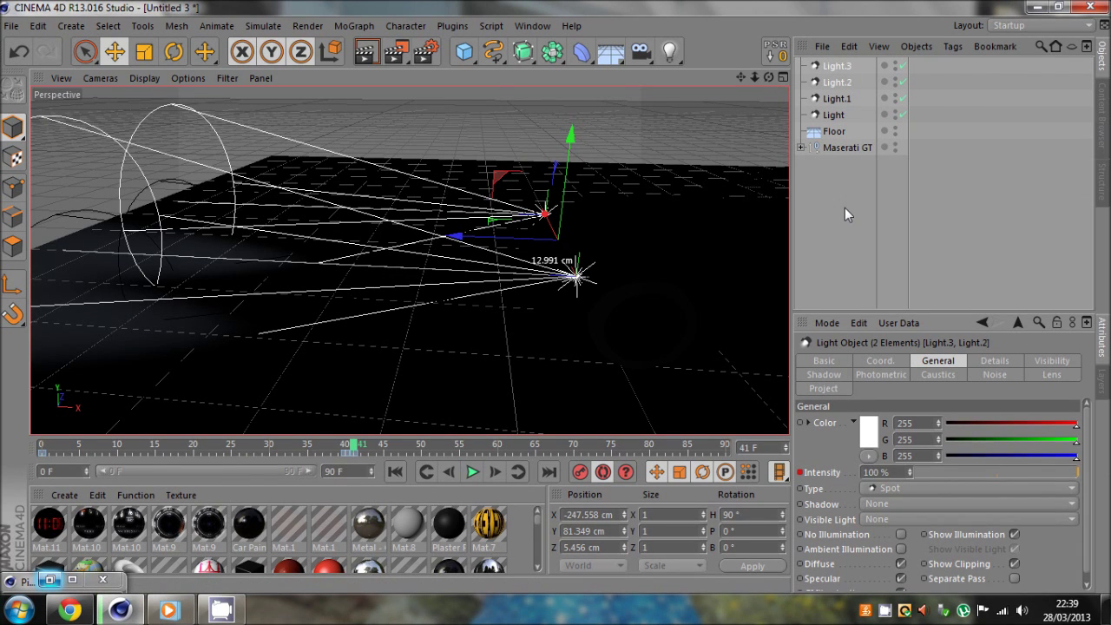
{"action": "left_click", "coordinate": [823, 177]}
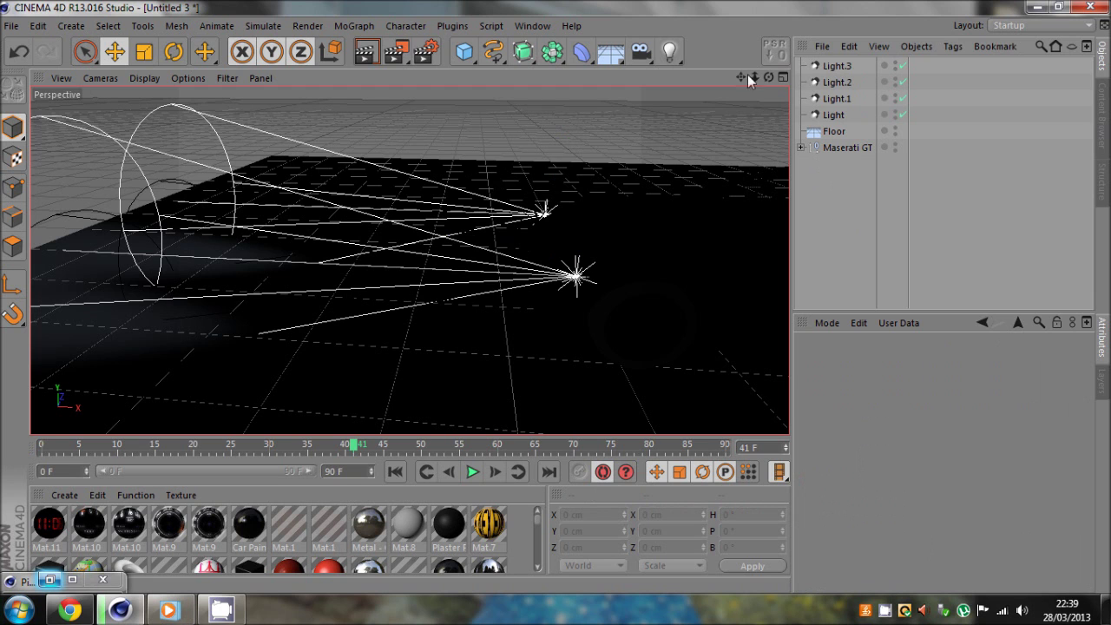
Step: Raise the intensity of the outer spot lights Light.2 and Light.3 to 140% at frame 41
{"action": "left_click_drag", "start_coordinate": [548, 298], "coordinate": [417, 304], "text": "alt"}
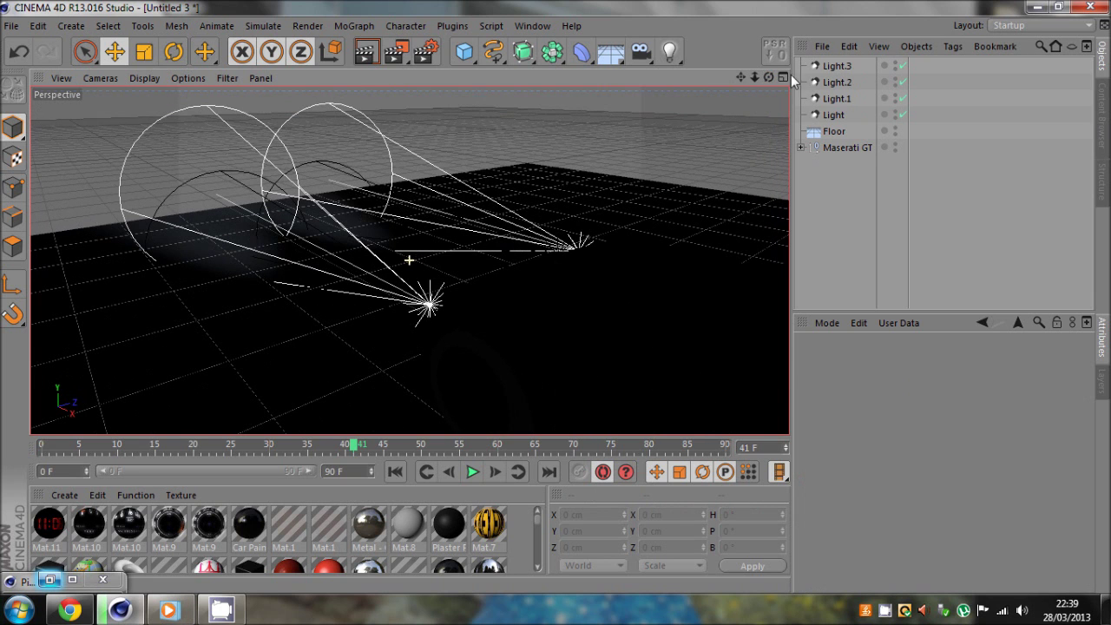
{"action": "left_click", "coordinate": [847, 82]}
{"action": "left_click", "coordinate": [838, 67], "text": "shift"}
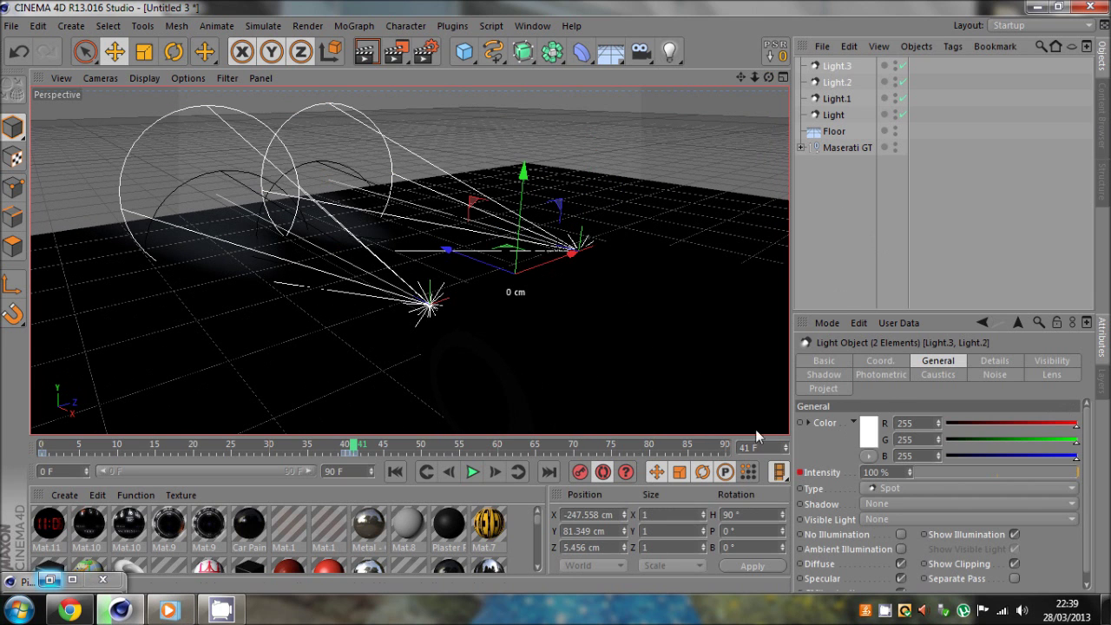
{"action": "left_click", "coordinate": [605, 472]}
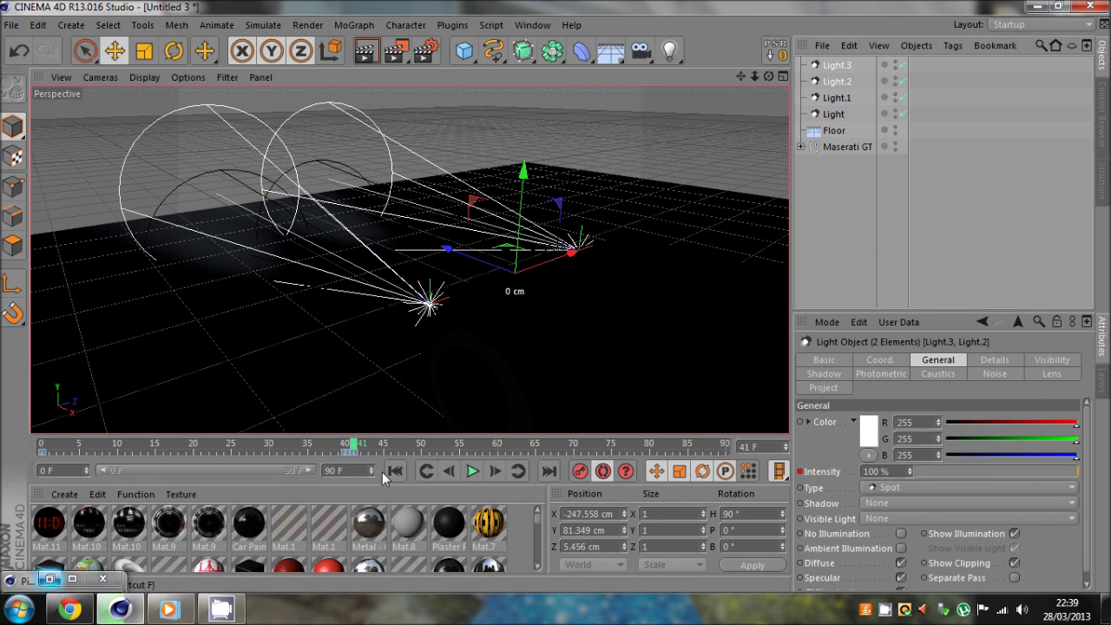
{"action": "mouse_move", "coordinate": [355, 444]}
{"action": "left_mouse_down"}
{"action": "mouse_move", "coordinate": [344, 445]}
{"action": "mouse_move", "coordinate": [355, 444]}
{"action": "left_mouse_up"}
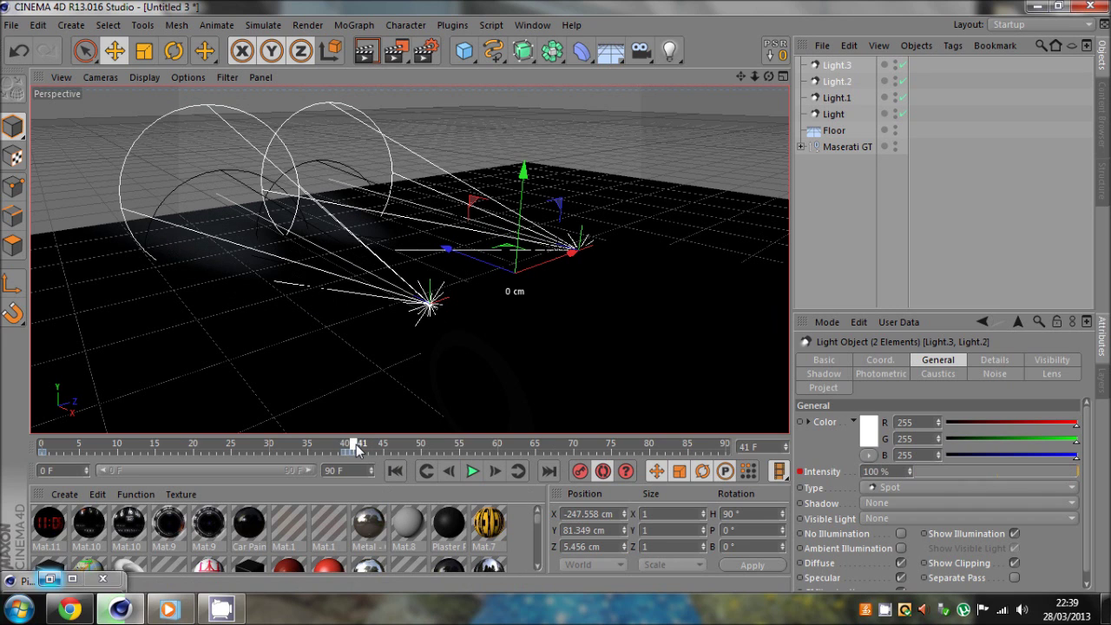
{"action": "left_click_drag", "start_coordinate": [890, 472], "coordinate": [811, 476]}
{"action": "type", "text": "140"}
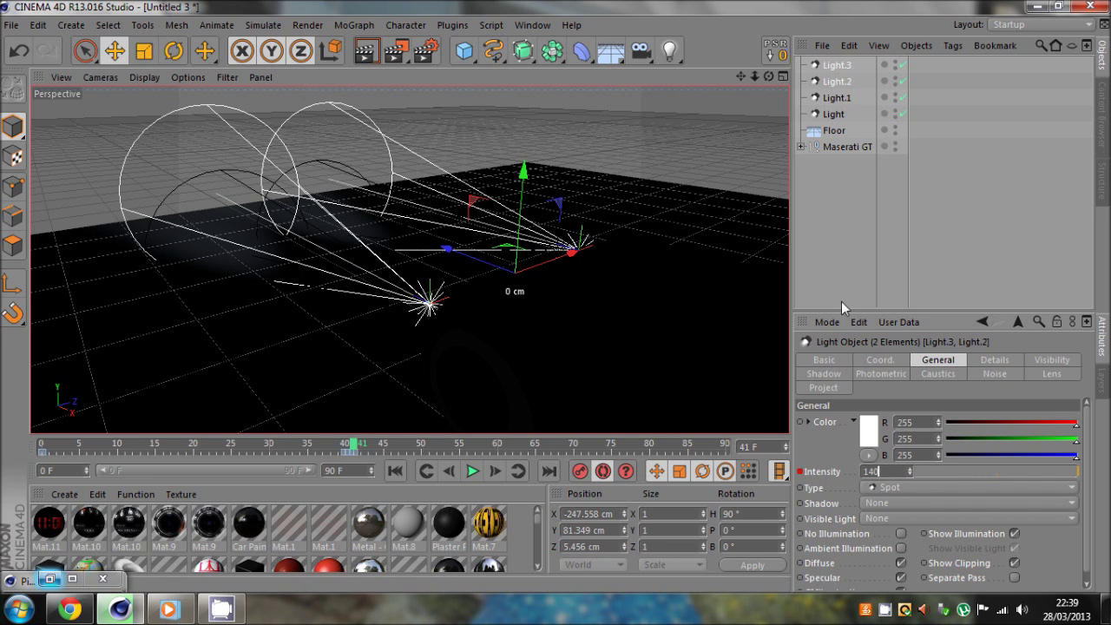
{"action": "left_click", "coordinate": [842, 258]}
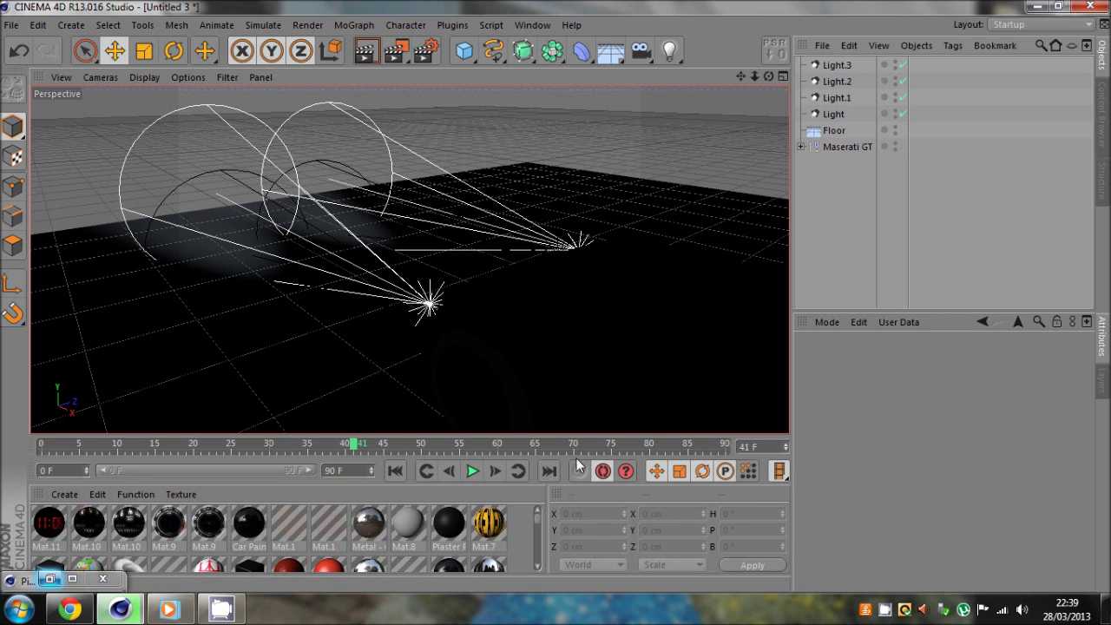
Step: Move to frame 65 and try to key the intensity of Light.3 and Light.2 at 140% there
{"action": "left_click_drag", "start_coordinate": [354, 444], "coordinate": [497, 444]}
{"action": "left_click", "coordinate": [836, 82]}
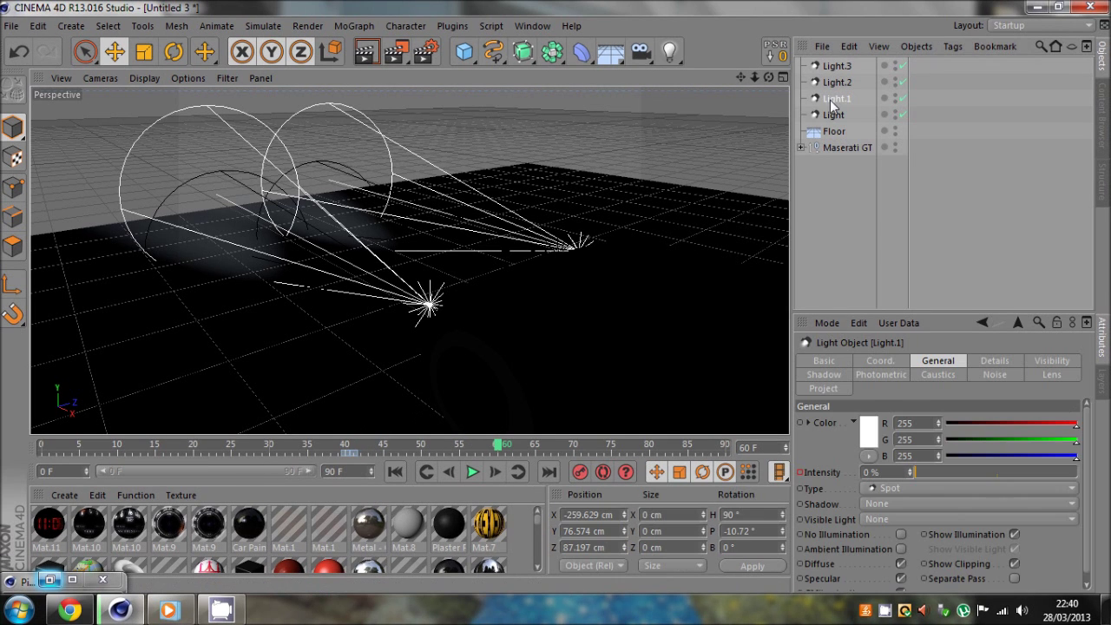
{"action": "left_click", "coordinate": [837, 69], "text": "ctrl"}
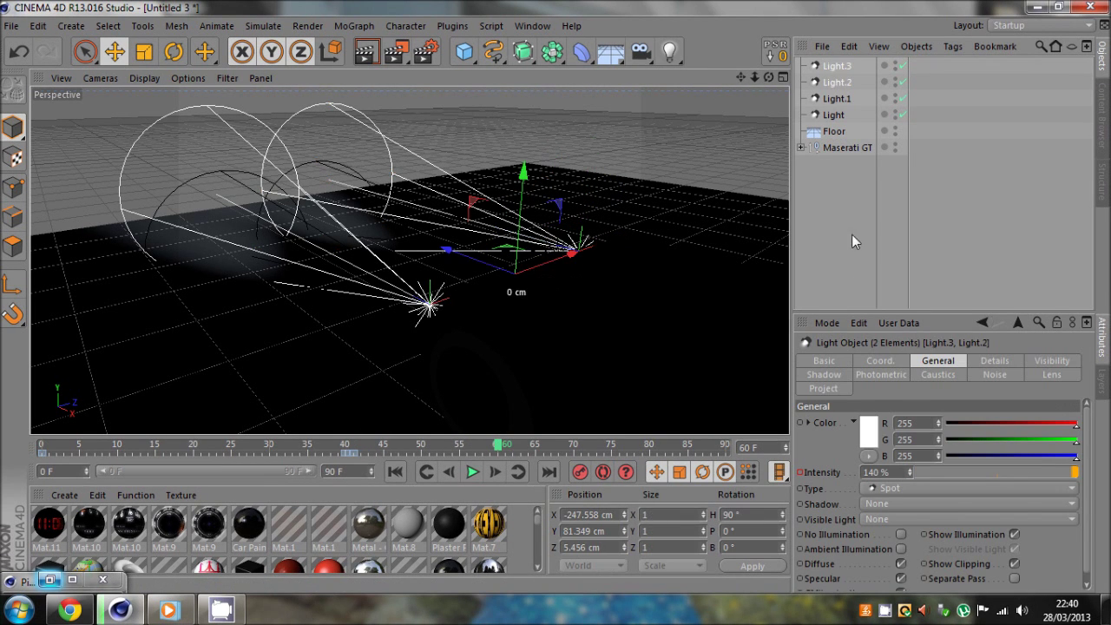
{"action": "left_click", "coordinate": [846, 229]}
{"action": "left_click", "coordinate": [839, 83]}
{"action": "left_click", "coordinate": [834, 69], "text": "ctrl"}
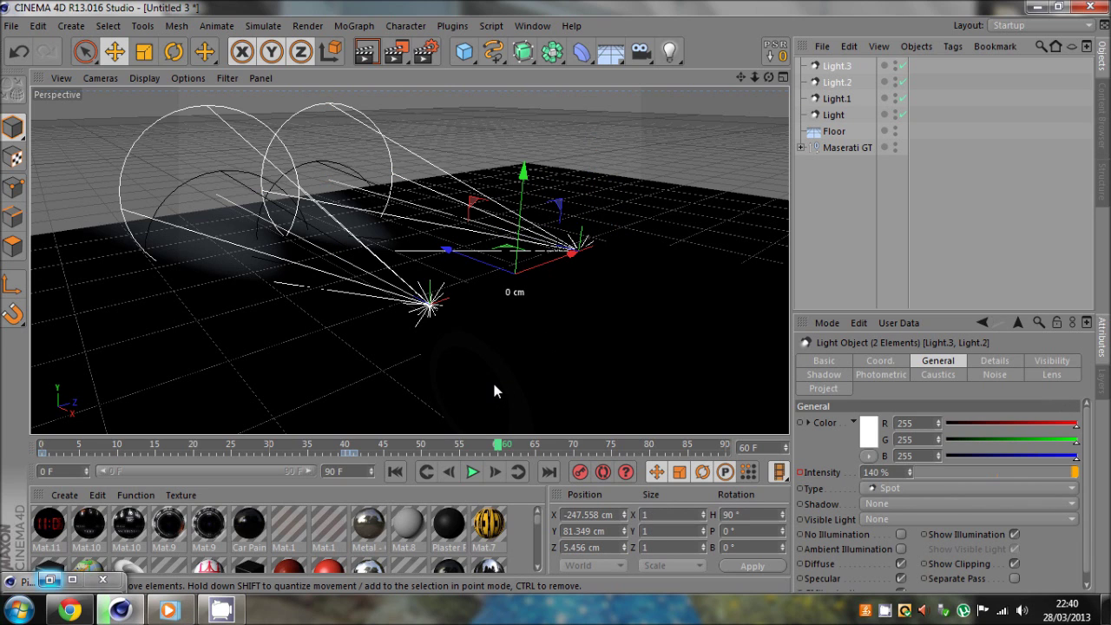
{"action": "left_click", "coordinate": [536, 446]}
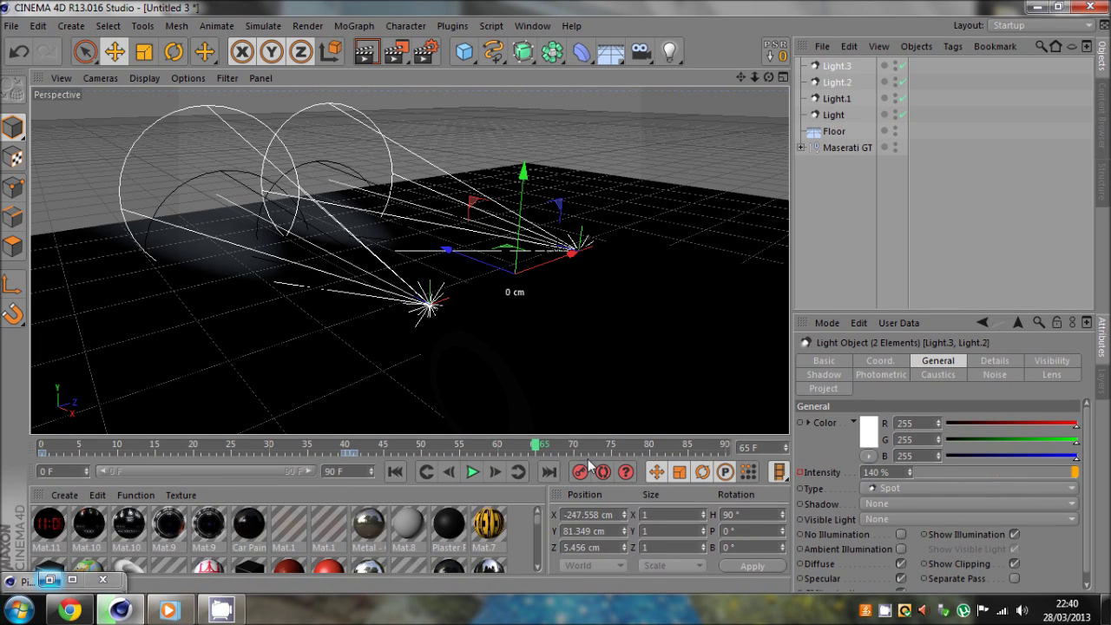
{"action": "left_click", "coordinate": [603, 471]}
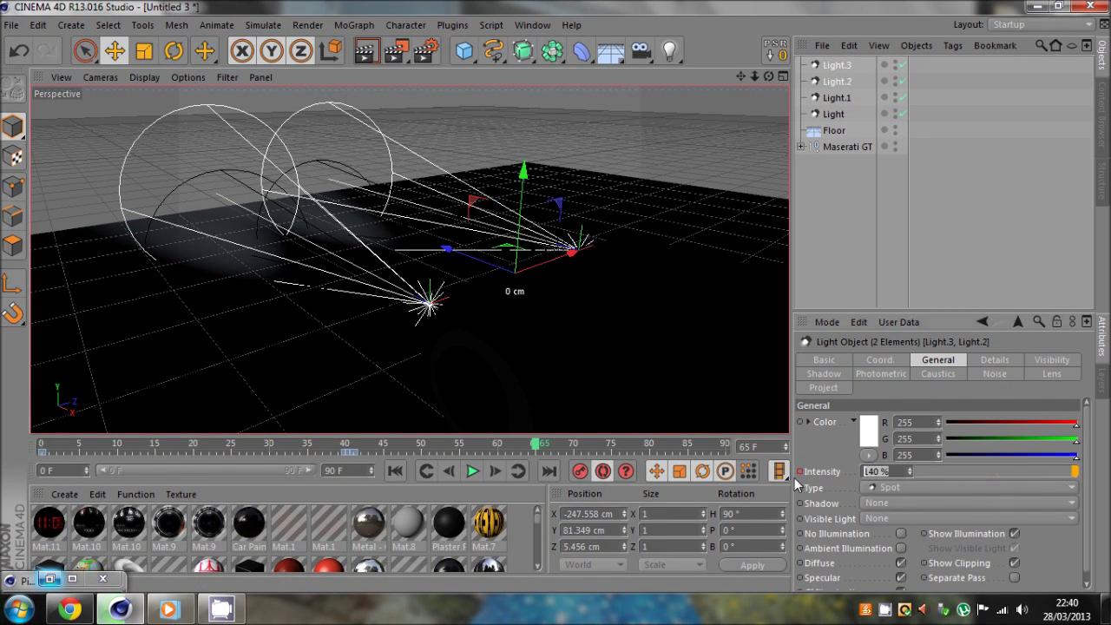
{"action": "left_click", "coordinate": [879, 472]}
{"action": "left_click", "coordinate": [846, 208]}
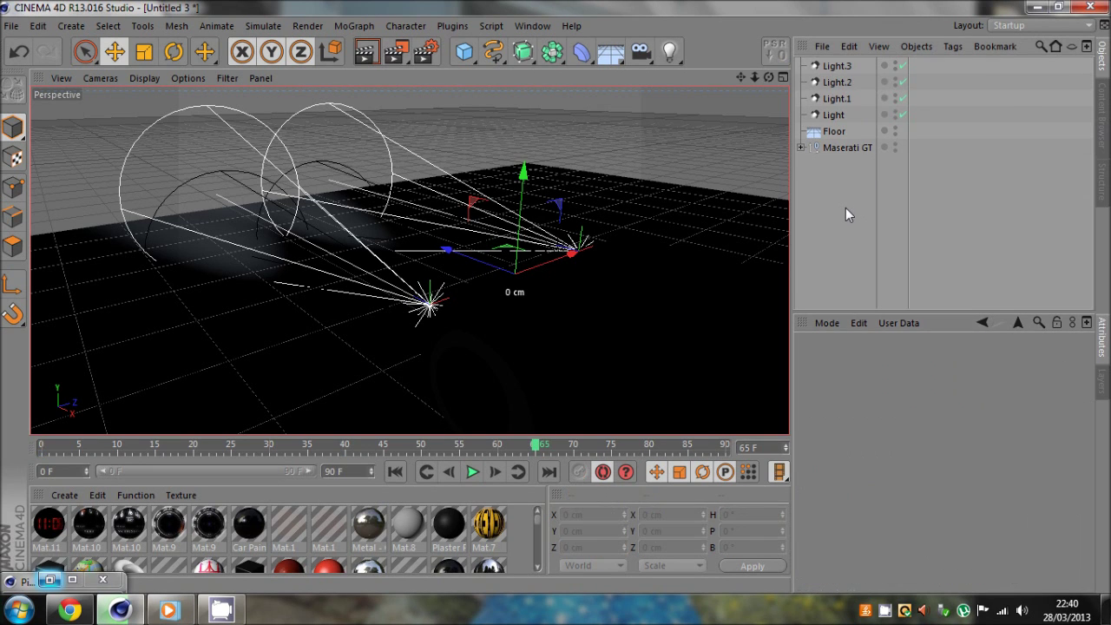
Step: Advance to frame 66 and key the intensity of the outer spot lights Light.3 and Light.2 at 0%
{"action": "left_click", "coordinate": [838, 100]}
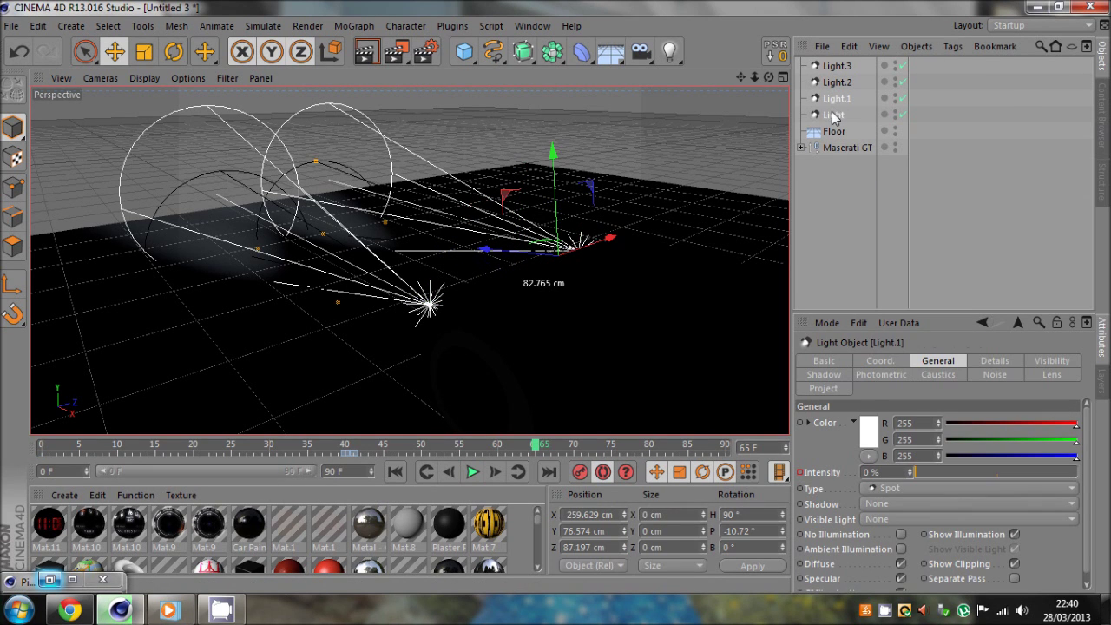
{"action": "left_click", "coordinate": [835, 115], "text": "ctrl"}
{"action": "left_click", "coordinate": [838, 81]}
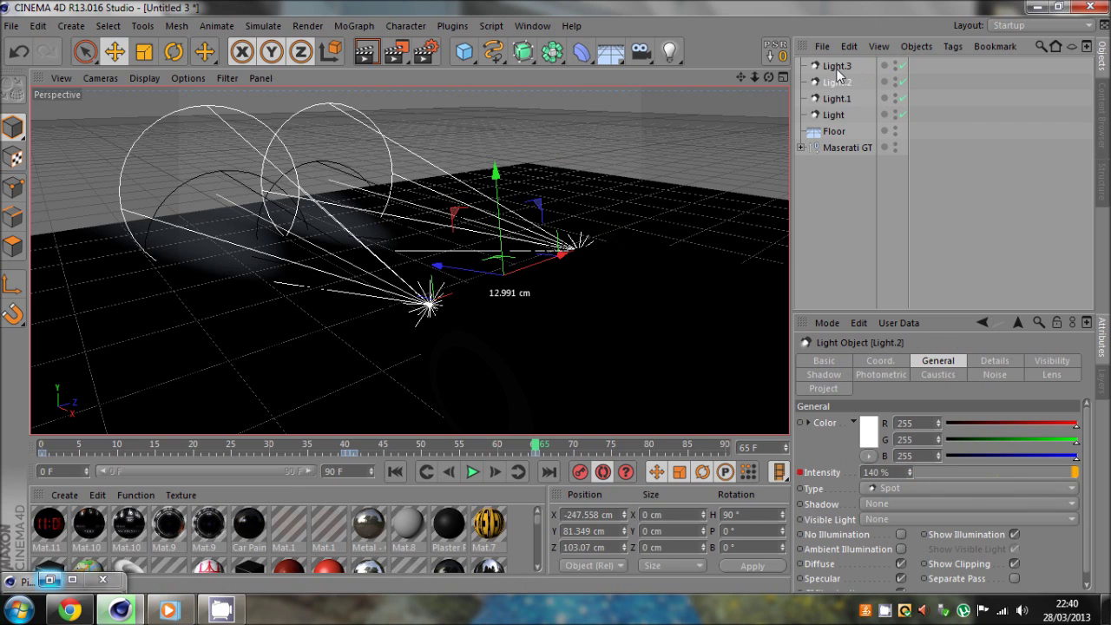
{"action": "left_click", "coordinate": [838, 65], "text": "ctrl"}
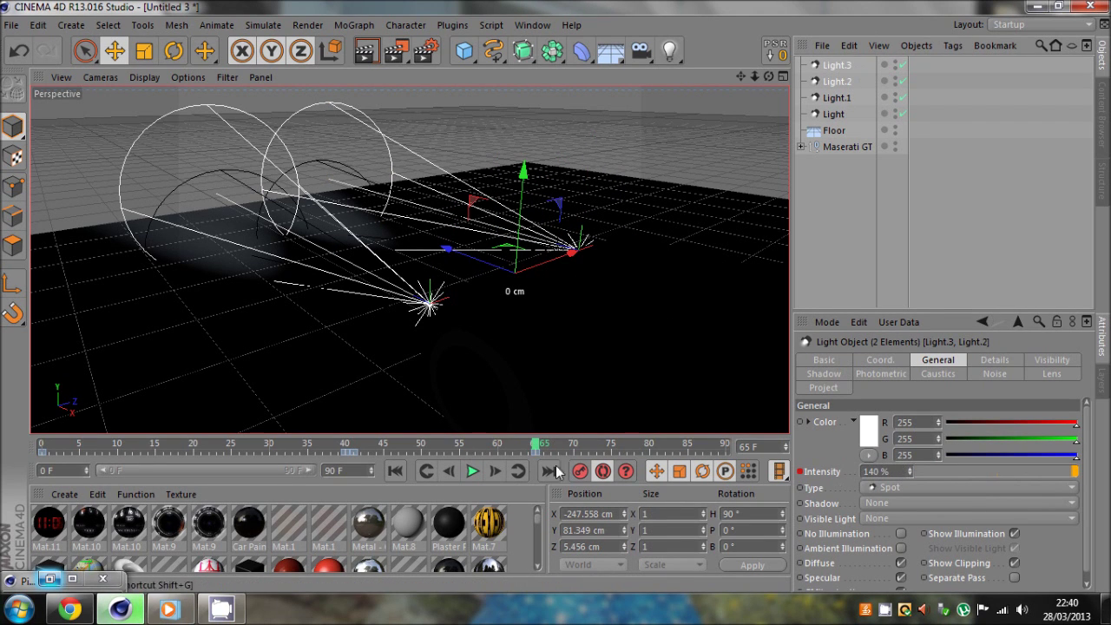
{"action": "left_click", "coordinate": [494, 471]}
{"action": "left_click_drag", "start_coordinate": [941, 471], "coordinate": [864, 480]}
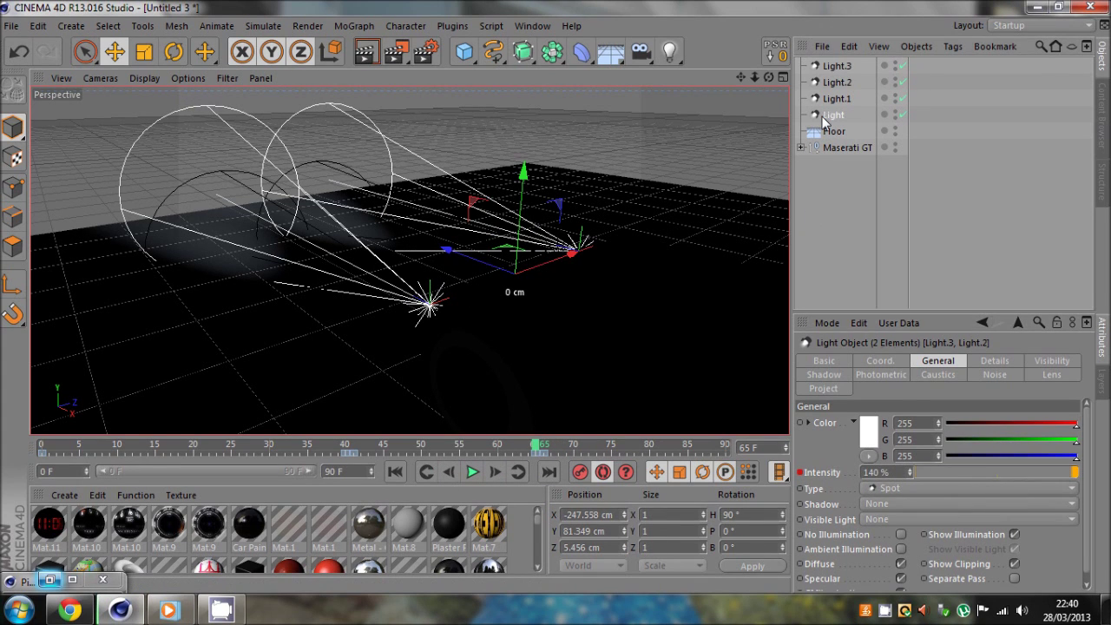
Step: Key the intensity of the inner spot lights Light.1 and Light at 0% on frame 65
{"action": "left_click", "coordinate": [826, 99], "text": "shift"}
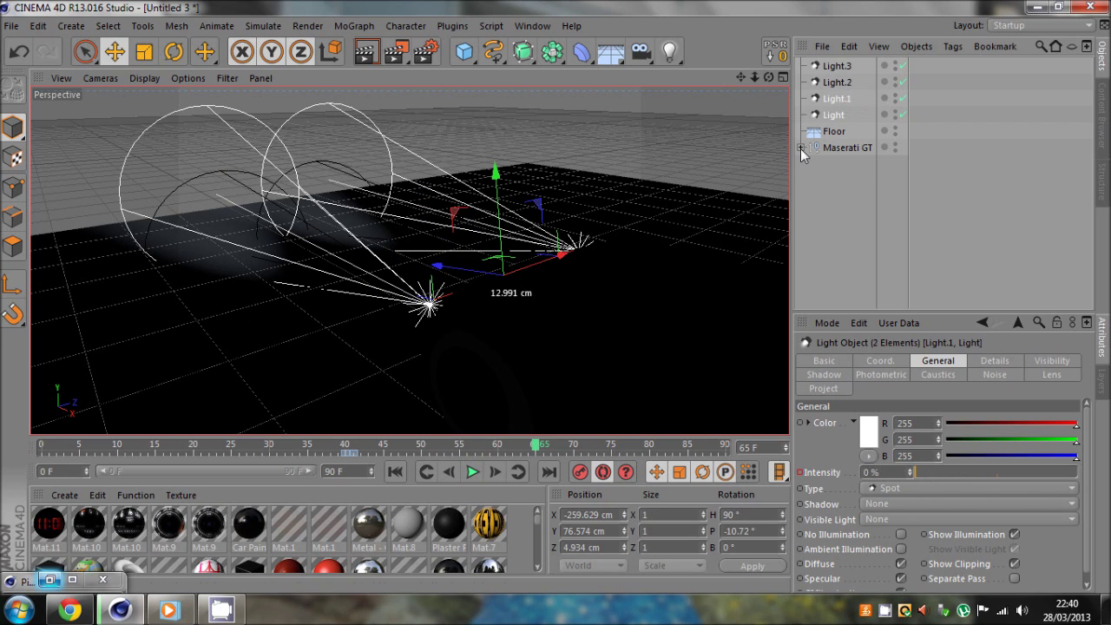
{"action": "left_click_drag", "start_coordinate": [915, 470], "coordinate": [860, 483]}
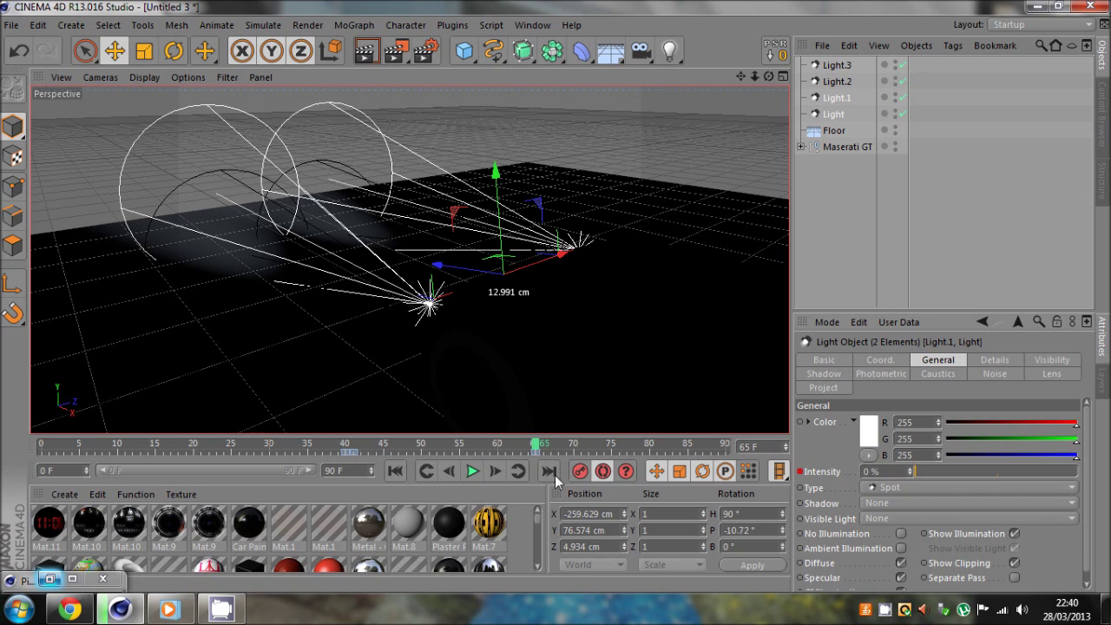
Step: Key the intensity of Light.1 and Light at 100% on frame 66 and scrub across the switch to check it
{"action": "left_click", "coordinate": [495, 471]}
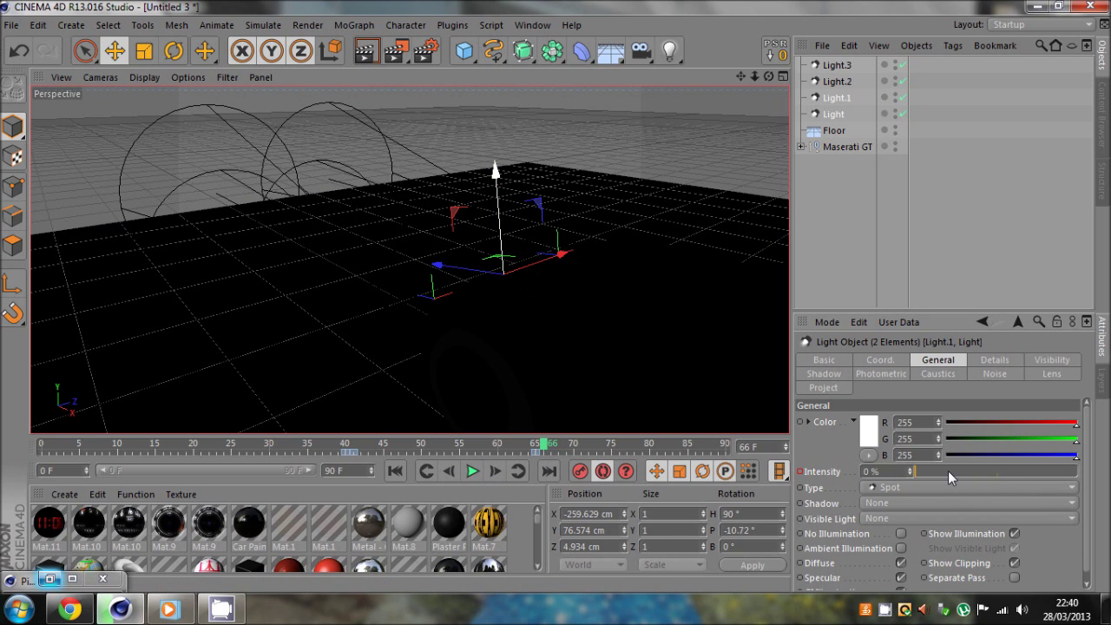
{"action": "left_click_drag", "start_coordinate": [948, 471], "coordinate": [1077, 471]}
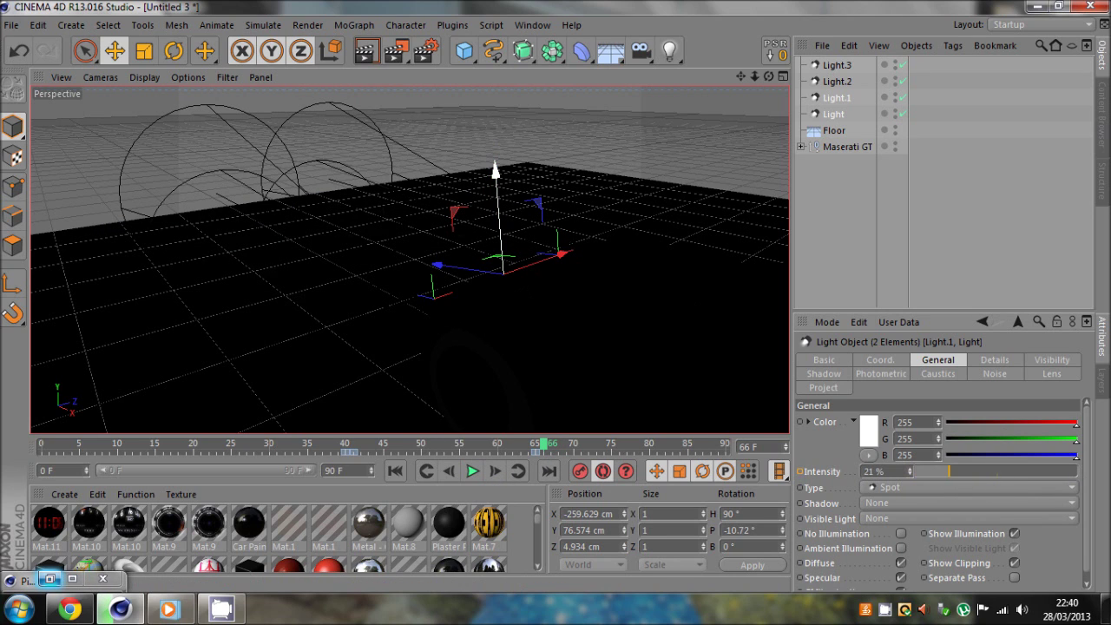
{"action": "left_click", "coordinate": [826, 220]}
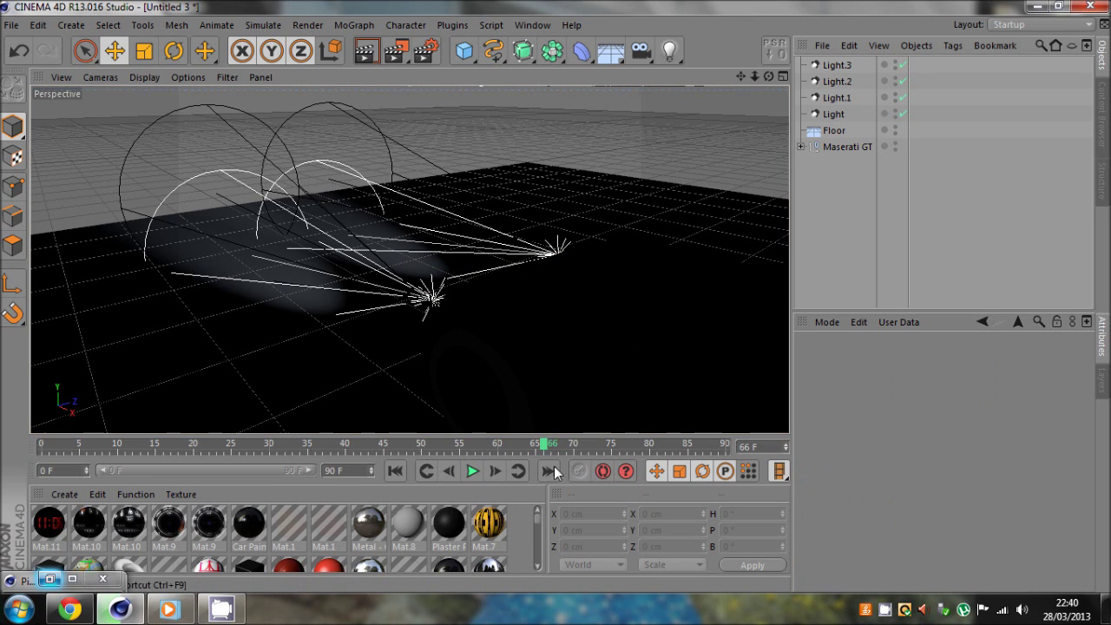
{"action": "left_click_drag", "start_coordinate": [532, 447], "coordinate": [582, 431]}
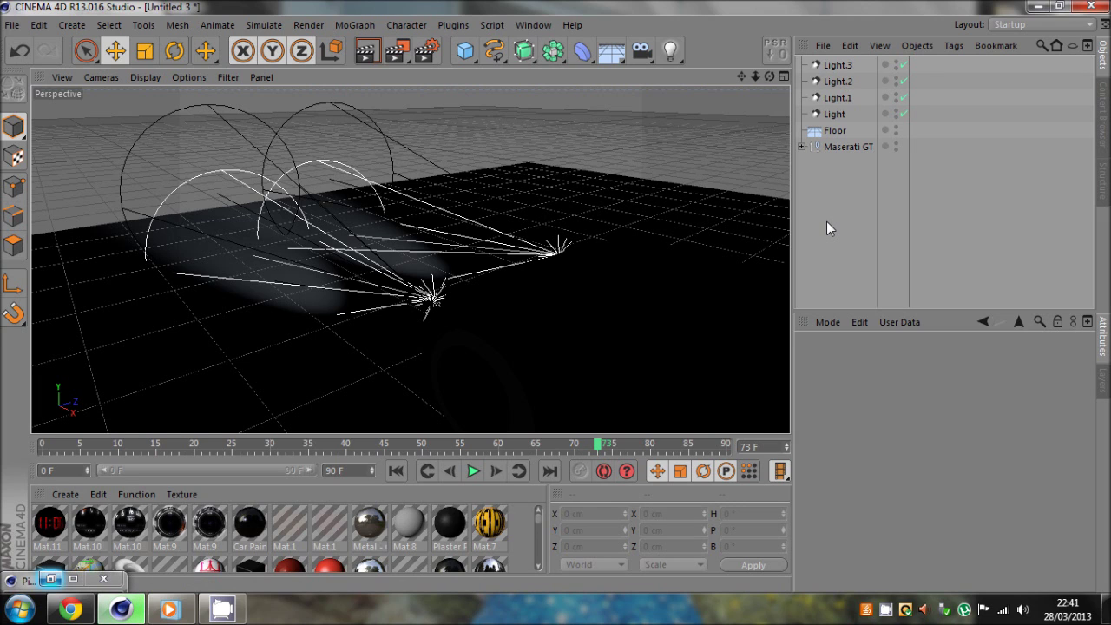
Step: Delete the outer spot lights Light.2 and Light.3 from the scene
{"action": "left_click", "coordinate": [837, 99]}
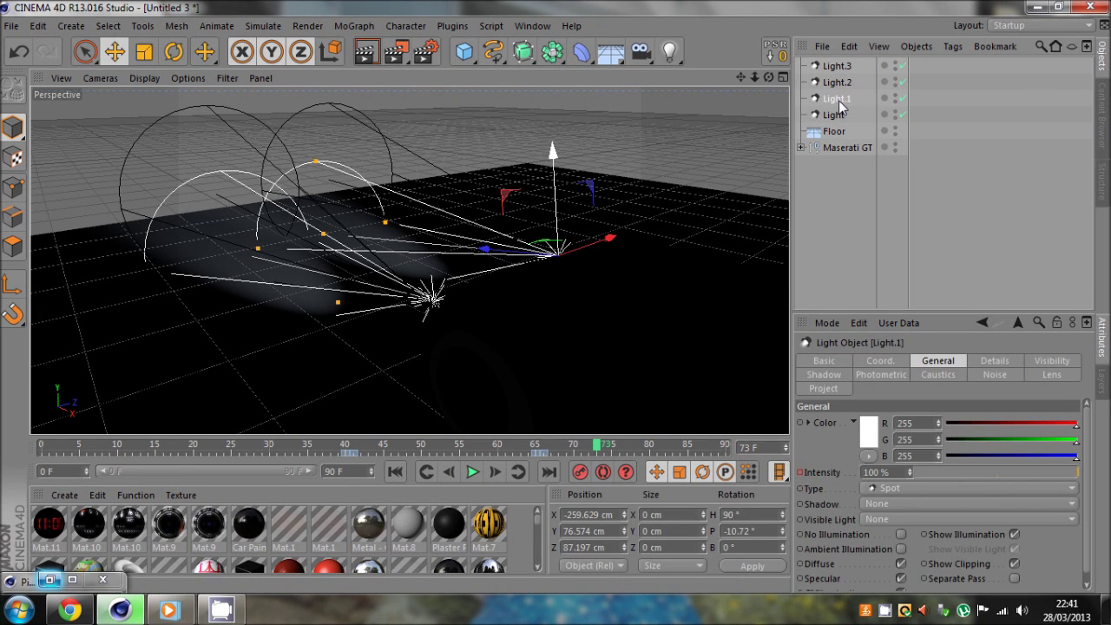
{"action": "left_click", "coordinate": [833, 85]}
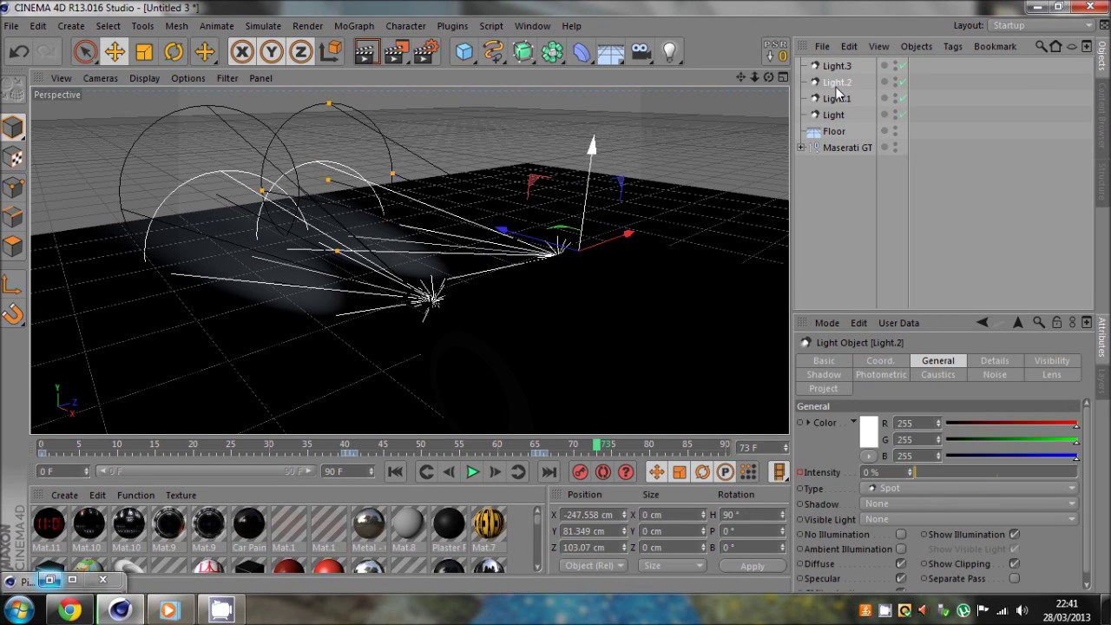
{"action": "key", "text": "Delete"}
{"action": "left_click", "coordinate": [831, 81]}
{"action": "key", "text": "Delete"}
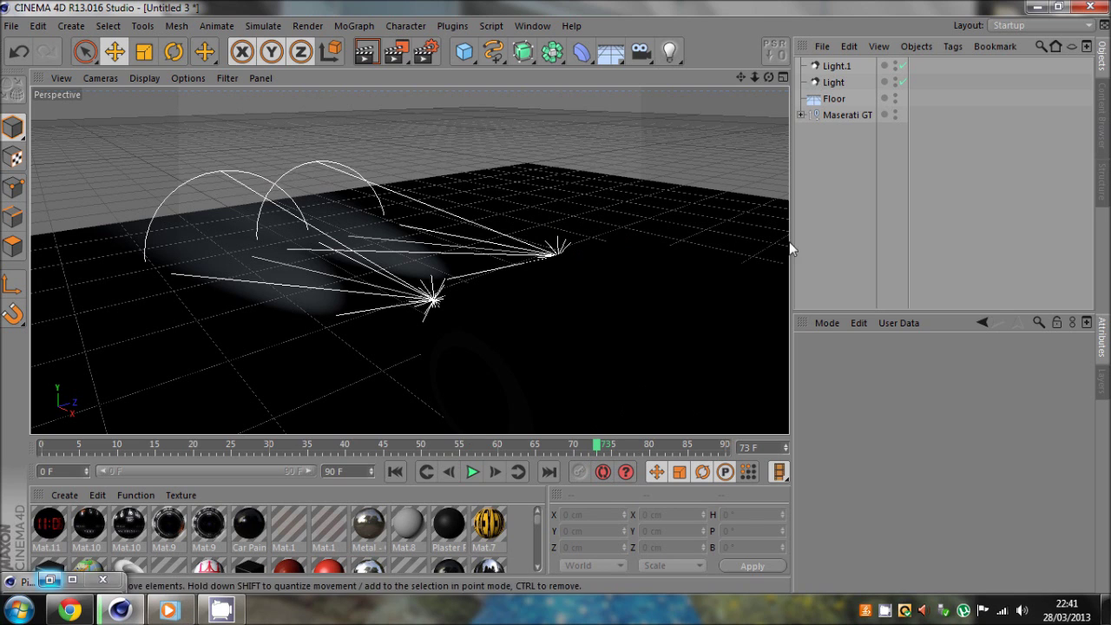
Step: Delete all the intensity keyframes of the remaining lights Light.1 and Light around frames 40 and 65
{"action": "left_click", "coordinate": [832, 82]}
{"action": "left_click", "coordinate": [826, 66], "text": "ctrl"}
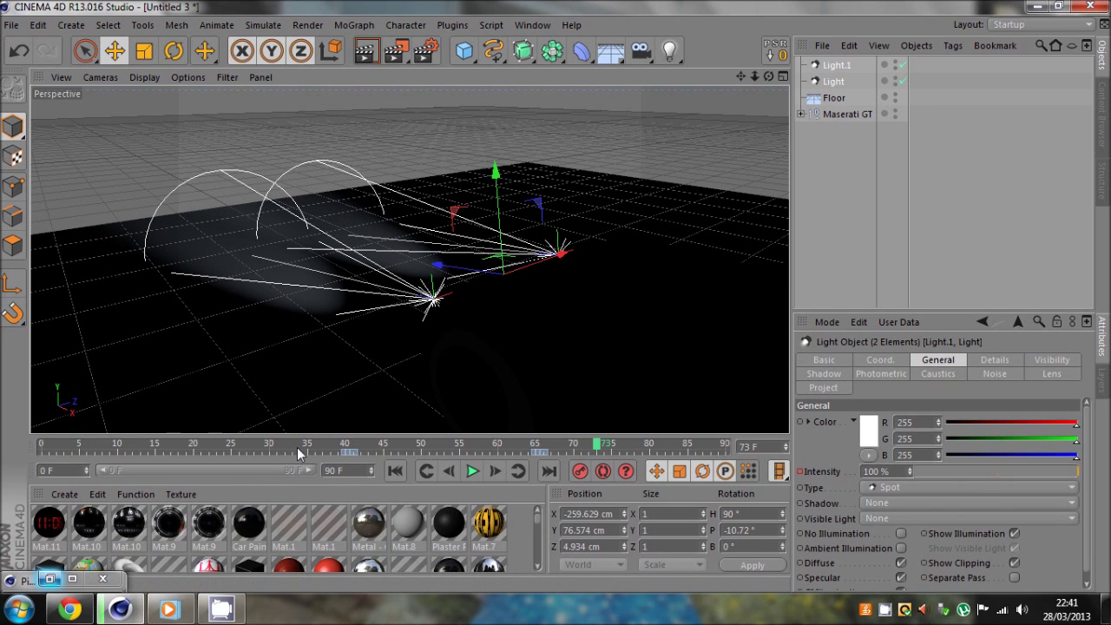
{"action": "left_click", "coordinate": [298, 453]}
{"action": "left_click_drag", "start_coordinate": [576, 453], "coordinate": [338, 459]}
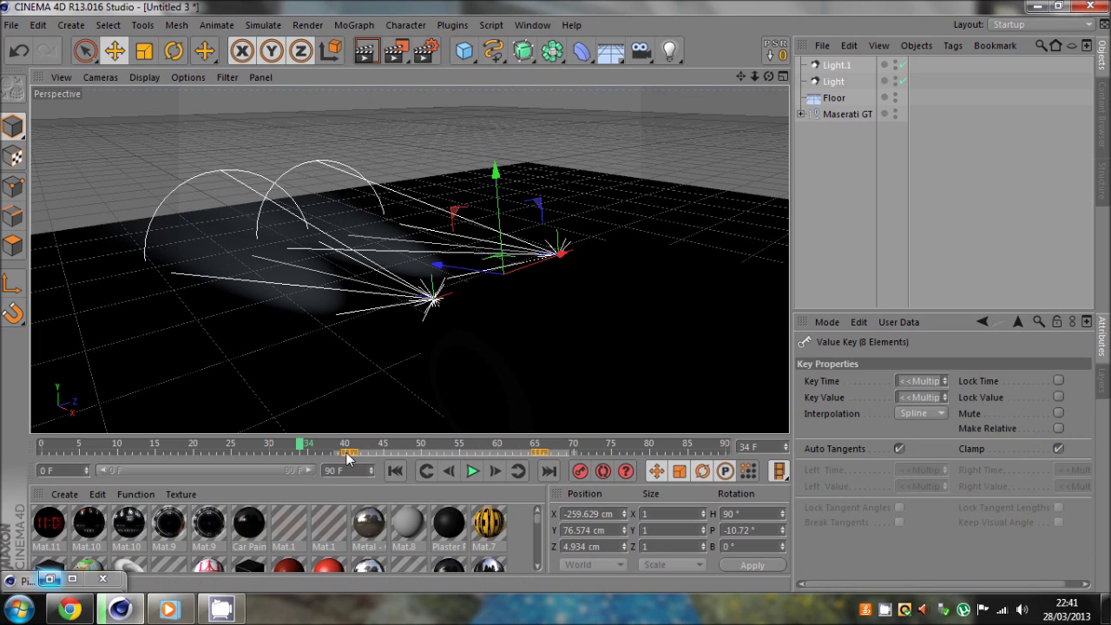
{"action": "key", "text": "Delete"}
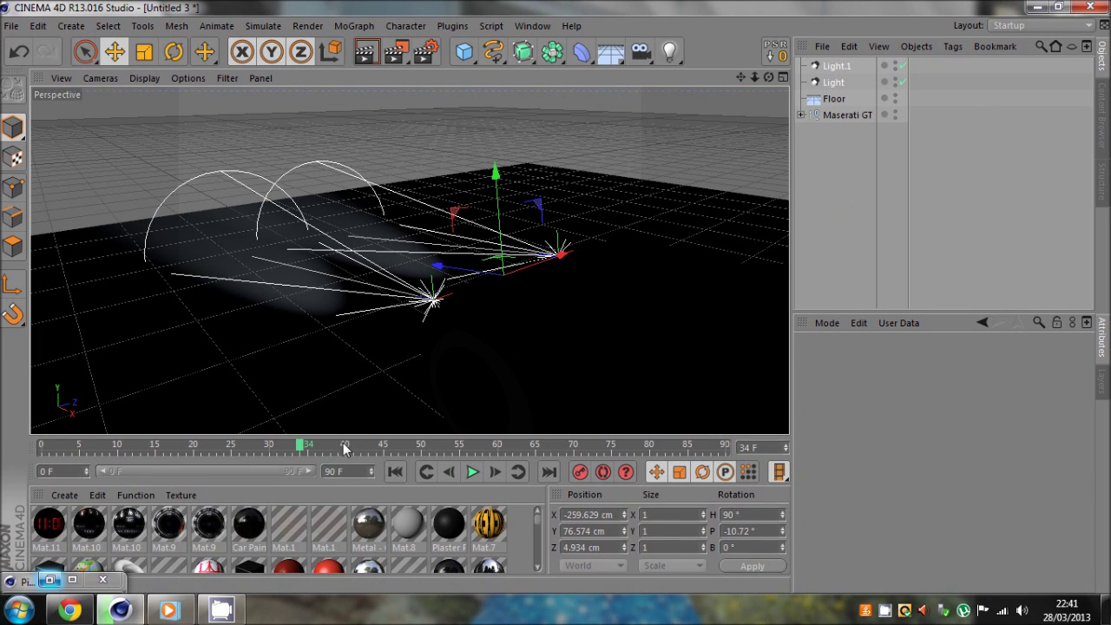
Step: Record a key for Light.1 and Light on frame 37, and tilt both to a pitch of 1.884° on frame 38
{"action": "left_click_drag", "start_coordinate": [304, 450], "coordinate": [325, 451]}
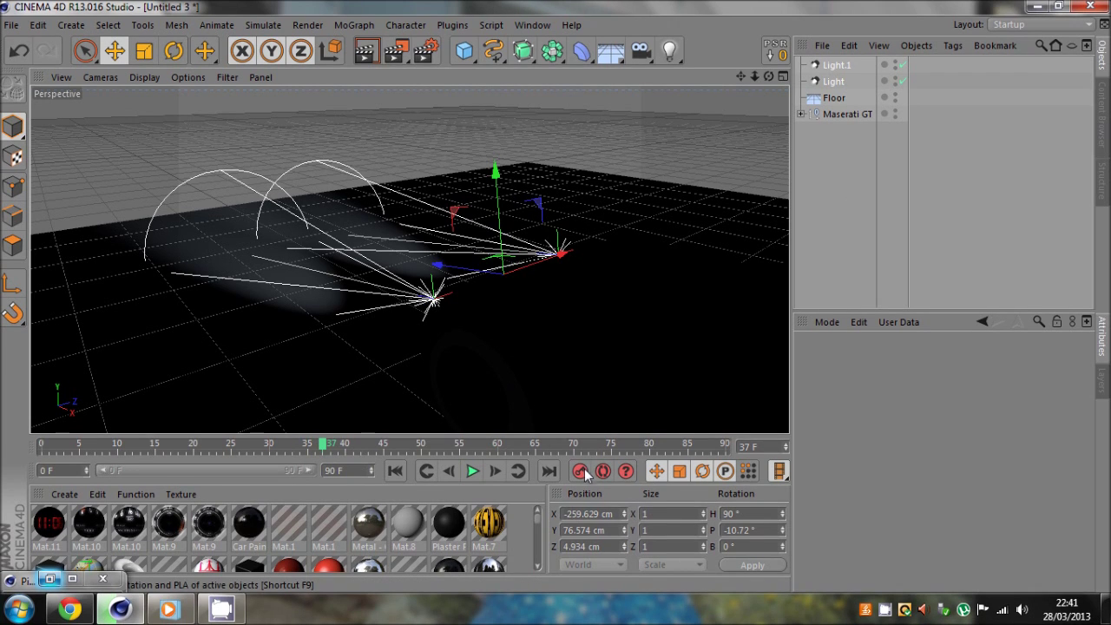
{"action": "left_click", "coordinate": [580, 471]}
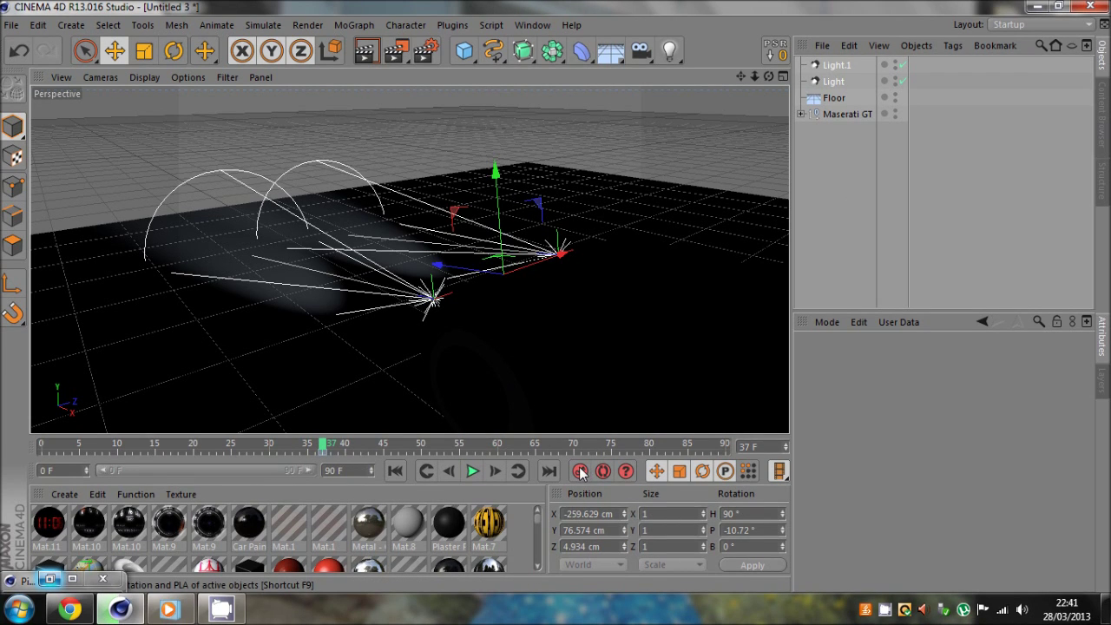
{"action": "left_click", "coordinate": [495, 472]}
{"action": "left_click", "coordinate": [175, 51]}
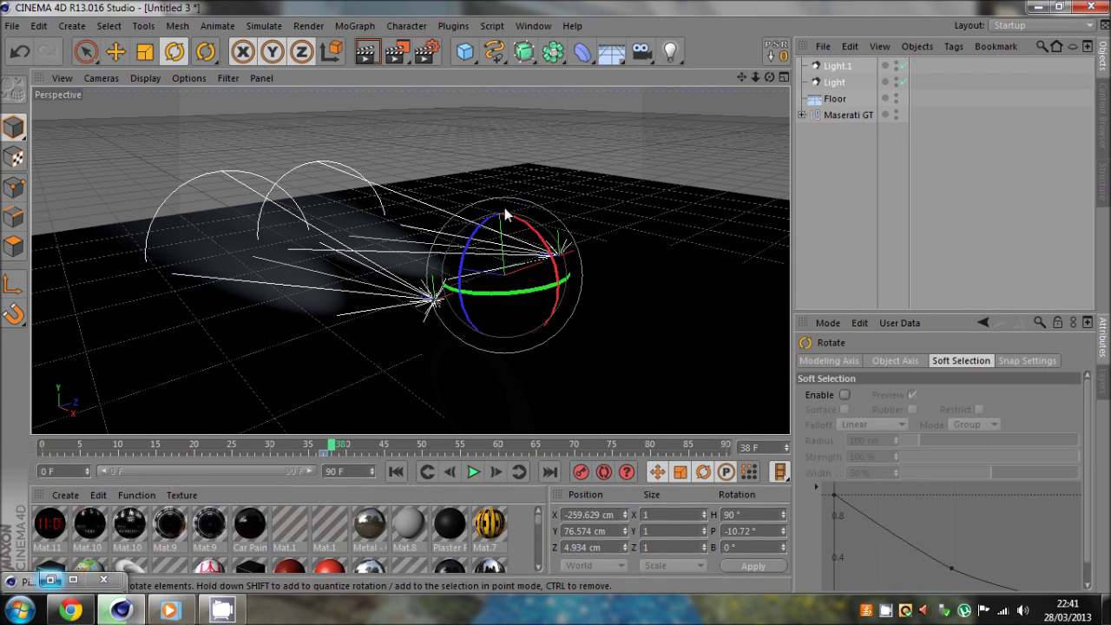
{"action": "left_click_drag", "start_coordinate": [524, 228], "coordinate": [540, 237]}
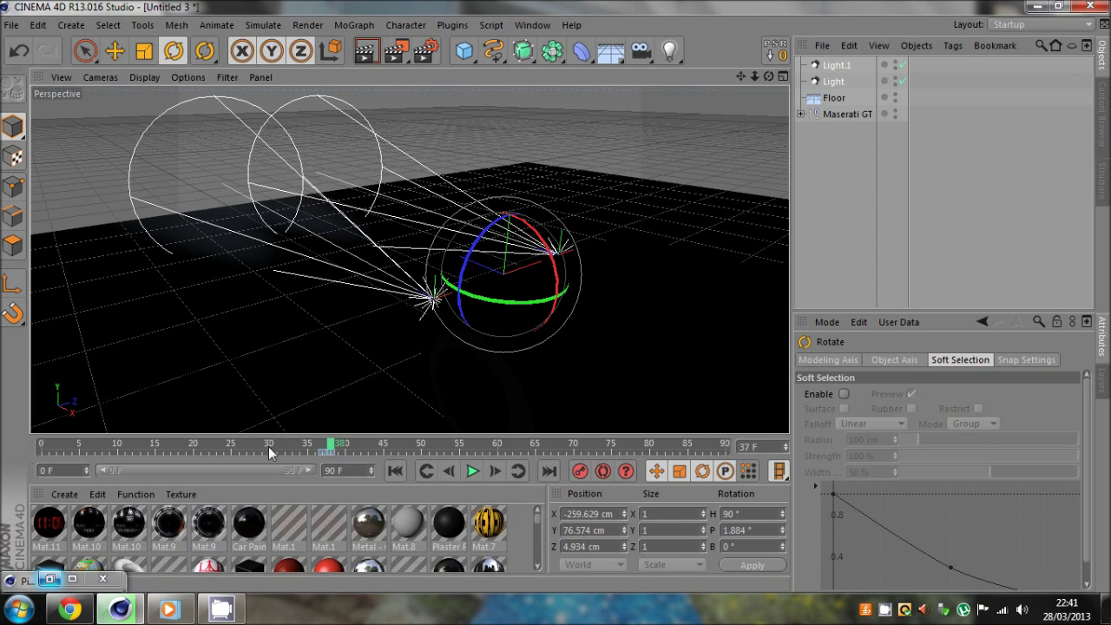
Step: Scrub the timeline around frames 36 to 39 to check how the headlight beams change their tilt
{"action": "left_click_drag", "start_coordinate": [257, 450], "coordinate": [339, 452]}
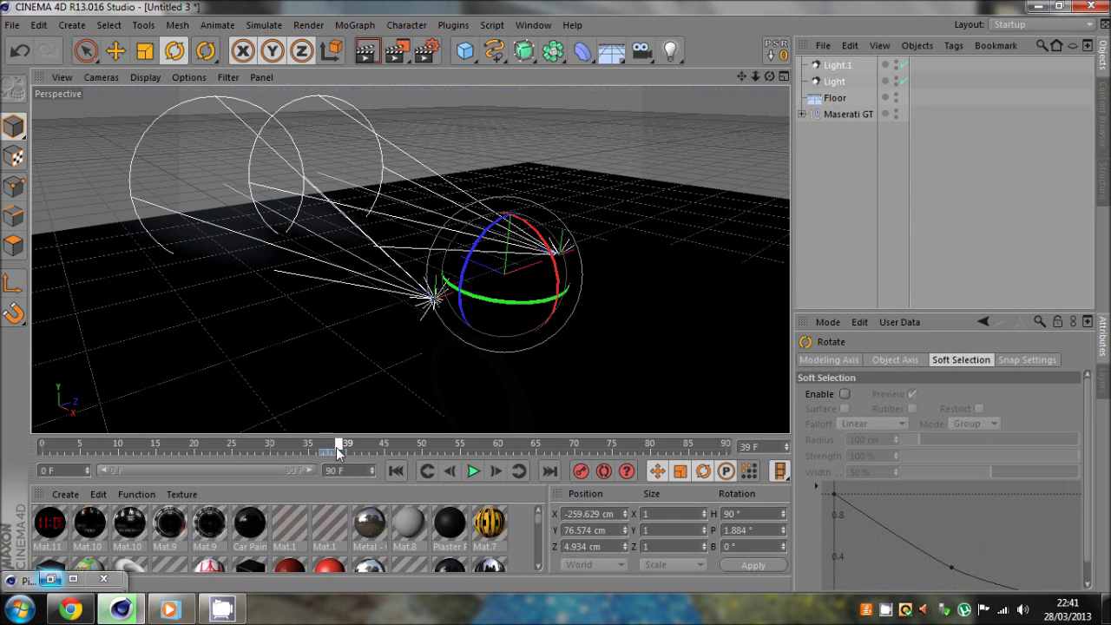
{"action": "left_click", "coordinate": [115, 51]}
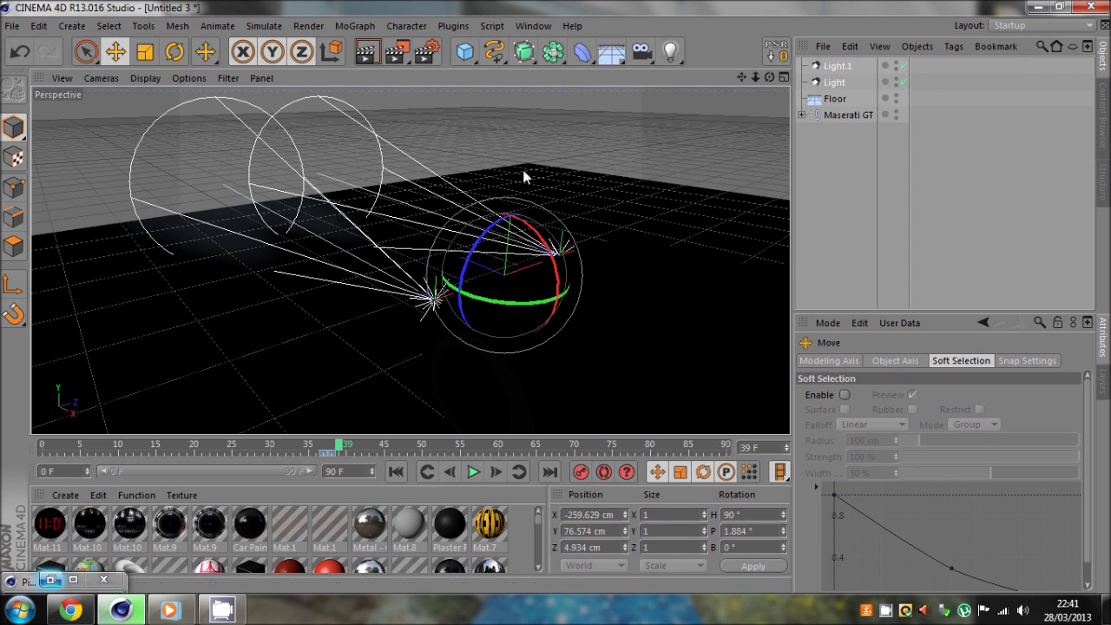
{"action": "left_click", "coordinate": [814, 198]}
{"action": "left_click_drag", "start_coordinate": [348, 455], "coordinate": [316, 450]}
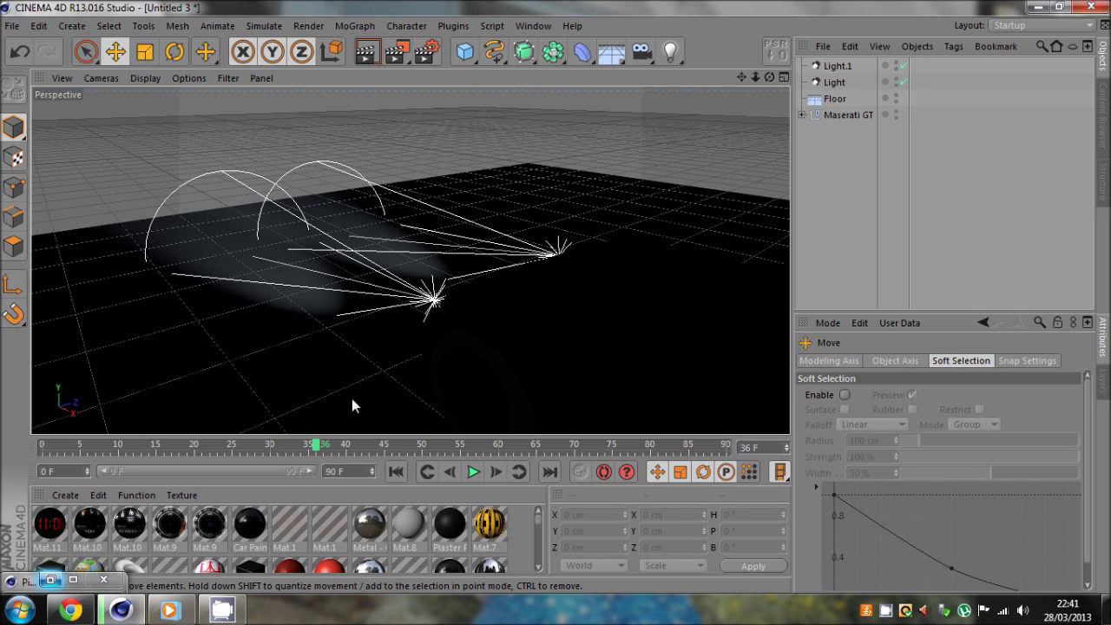
{"action": "left_click", "coordinate": [496, 471]}
{"action": "left_click", "coordinate": [496, 471]}
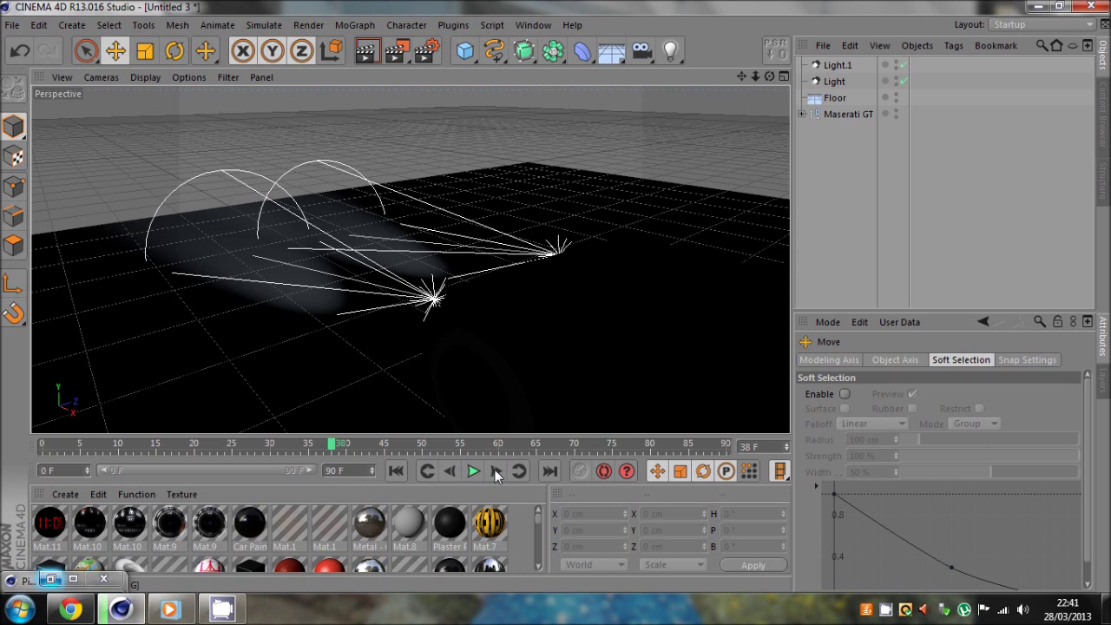
Step: Turn on autokeying and key the intensity of Light.1 and Light at 100% on frame 37
{"action": "left_click", "coordinate": [835, 66]}
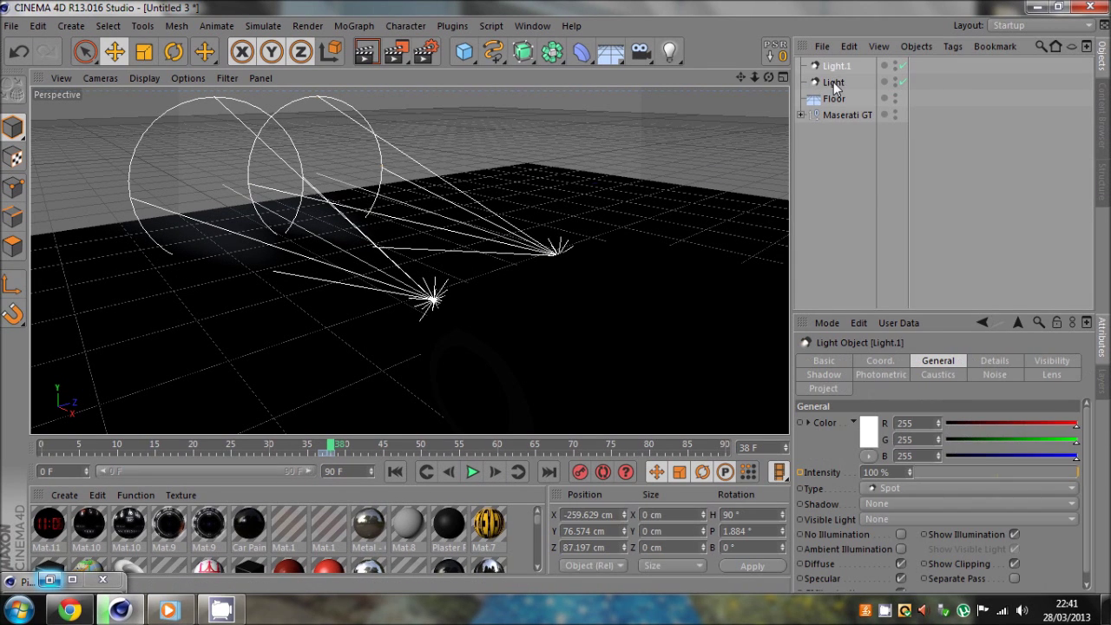
{"action": "left_click", "coordinate": [833, 82], "text": "ctrl"}
{"action": "left_click", "coordinate": [598, 474]}
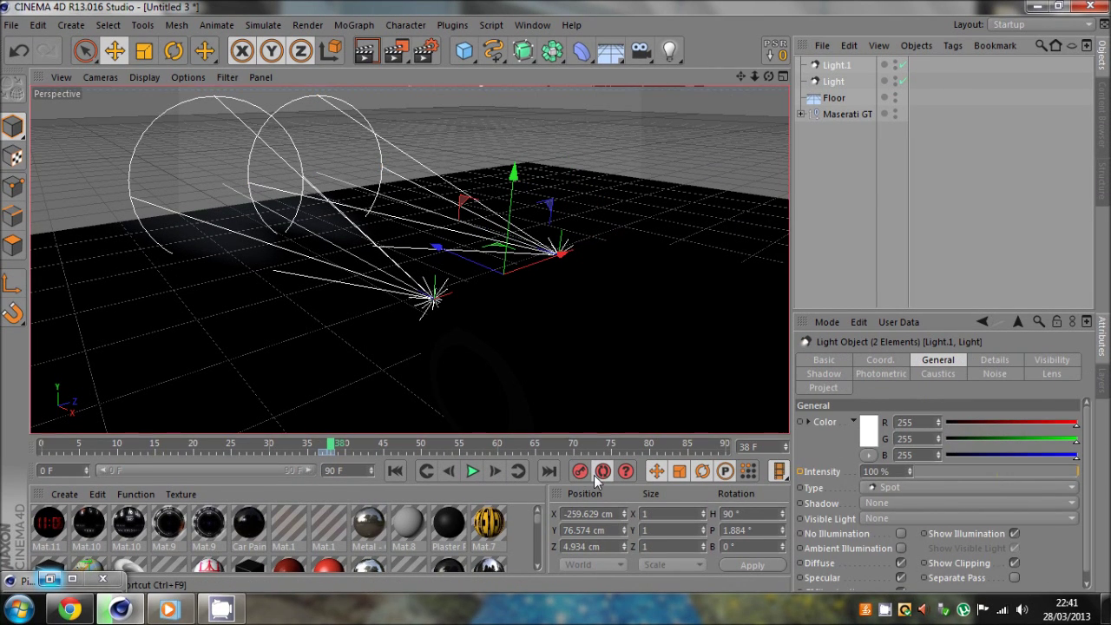
{"action": "left_click", "coordinate": [322, 452]}
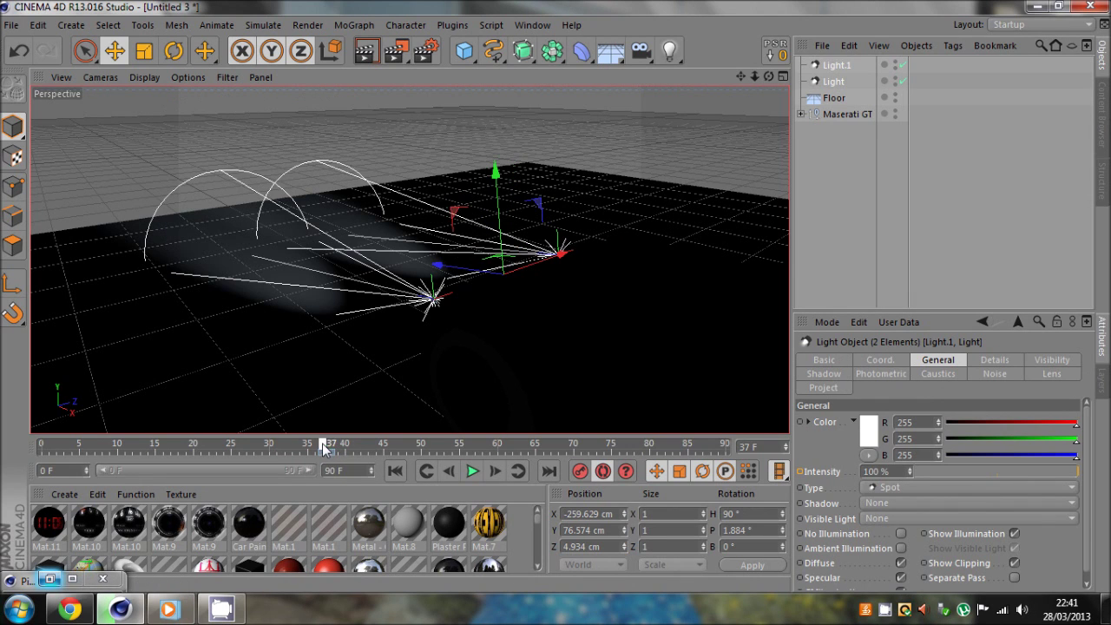
{"action": "left_click", "coordinate": [899, 471]}
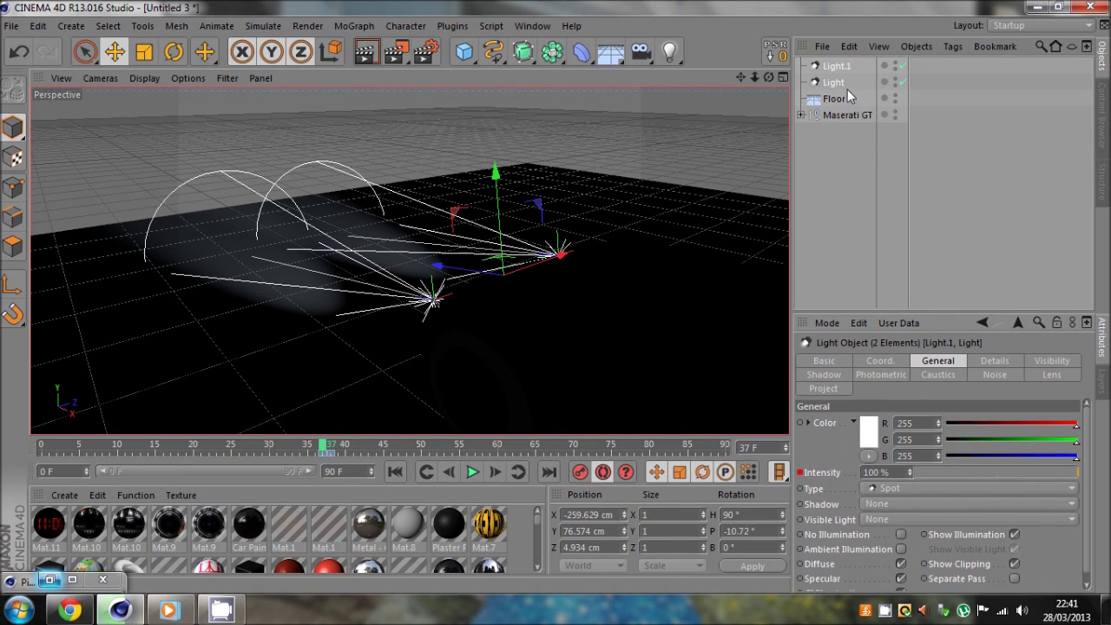
Step: Advance to frame 38 and key the intensity of Light.1 and Light at 140%
{"action": "left_click", "coordinate": [494, 470]}
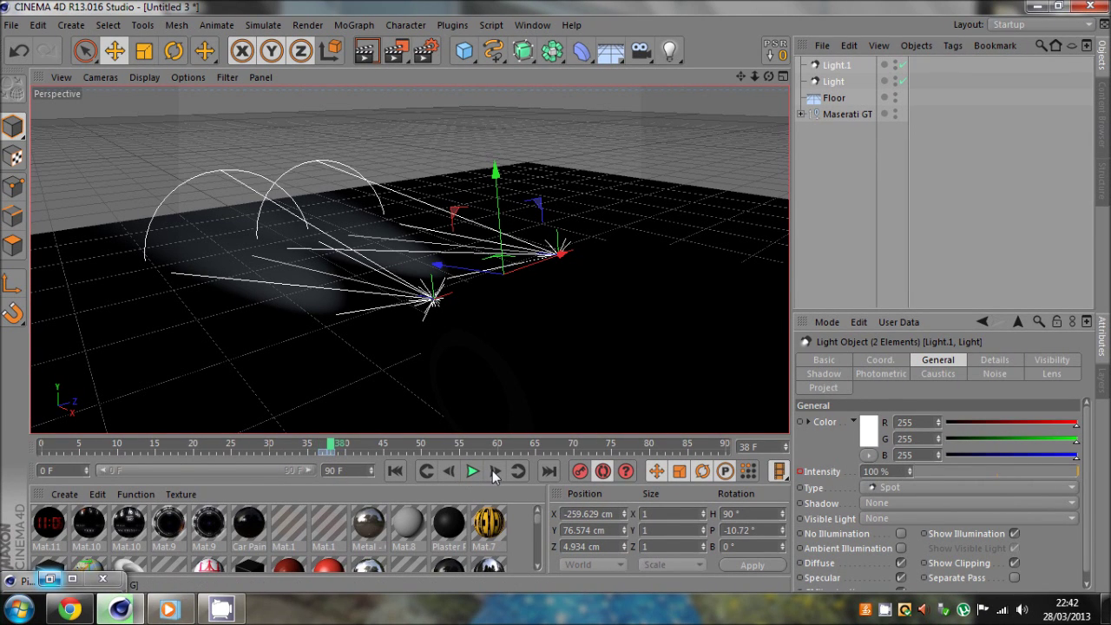
{"action": "double_click", "coordinate": [886, 470]}
{"action": "type", "text": "140"}
{"action": "key", "text": "Return"}
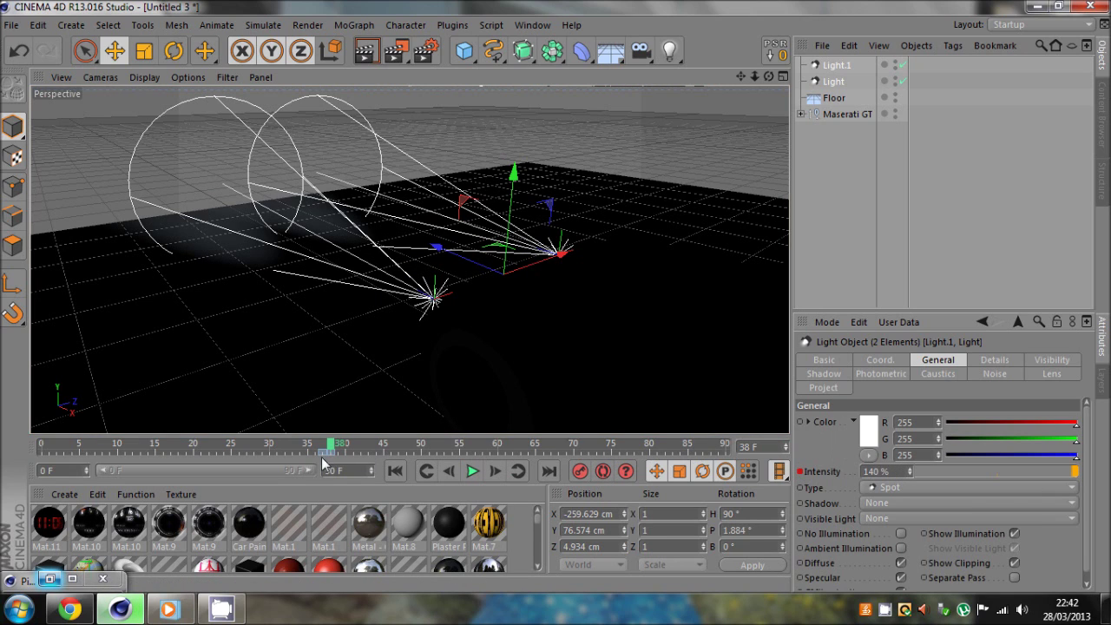
Step: Compare frames 37 and 38 and check the intensity of Light and Light.1
{"action": "left_click", "coordinate": [448, 472]}
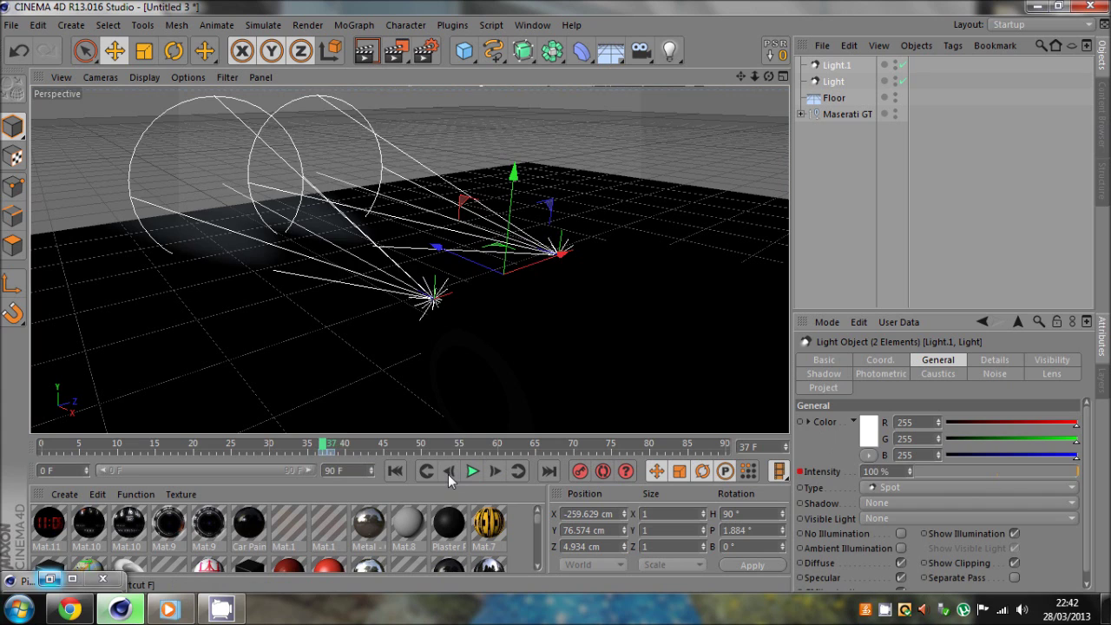
{"action": "left_click", "coordinate": [496, 471]}
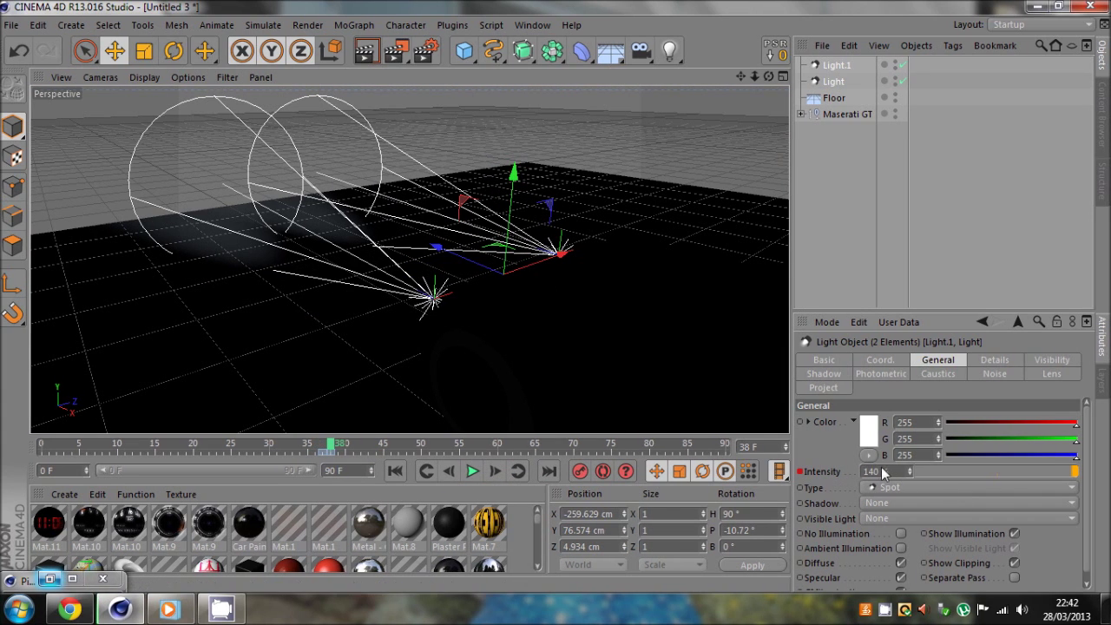
{"action": "left_click", "coordinate": [845, 196]}
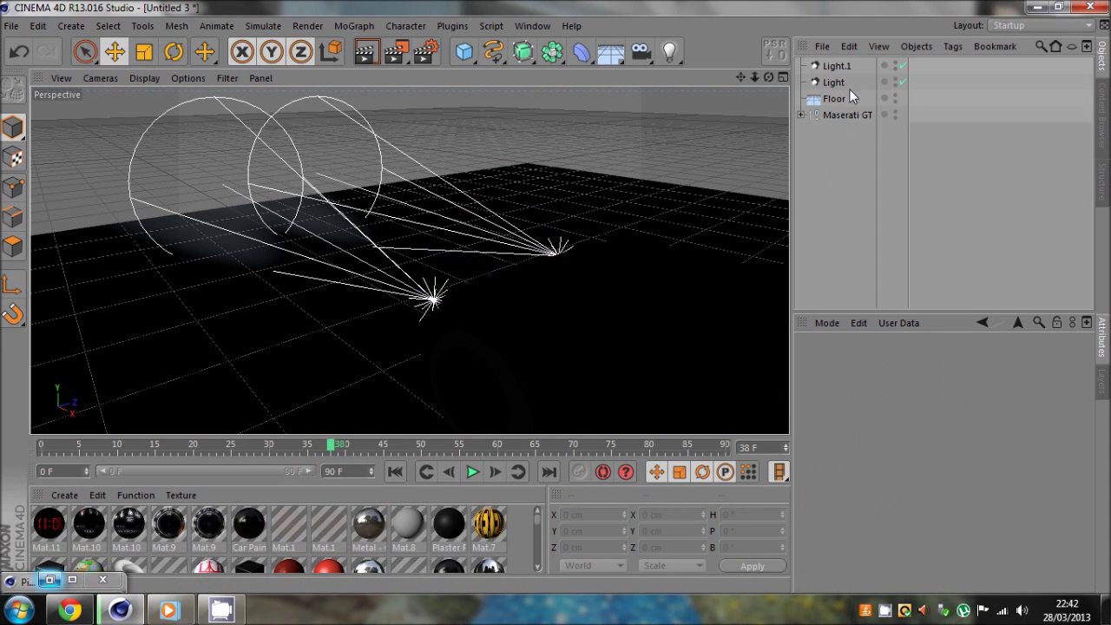
{"action": "left_click", "coordinate": [838, 81]}
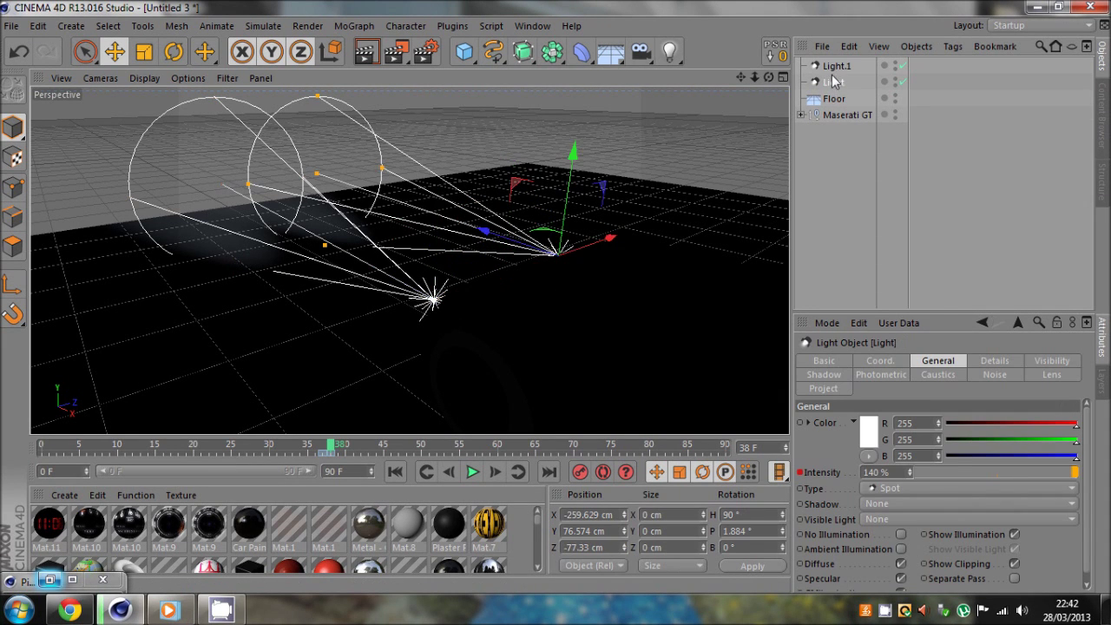
{"action": "left_click", "coordinate": [836, 66], "text": "ctrl"}
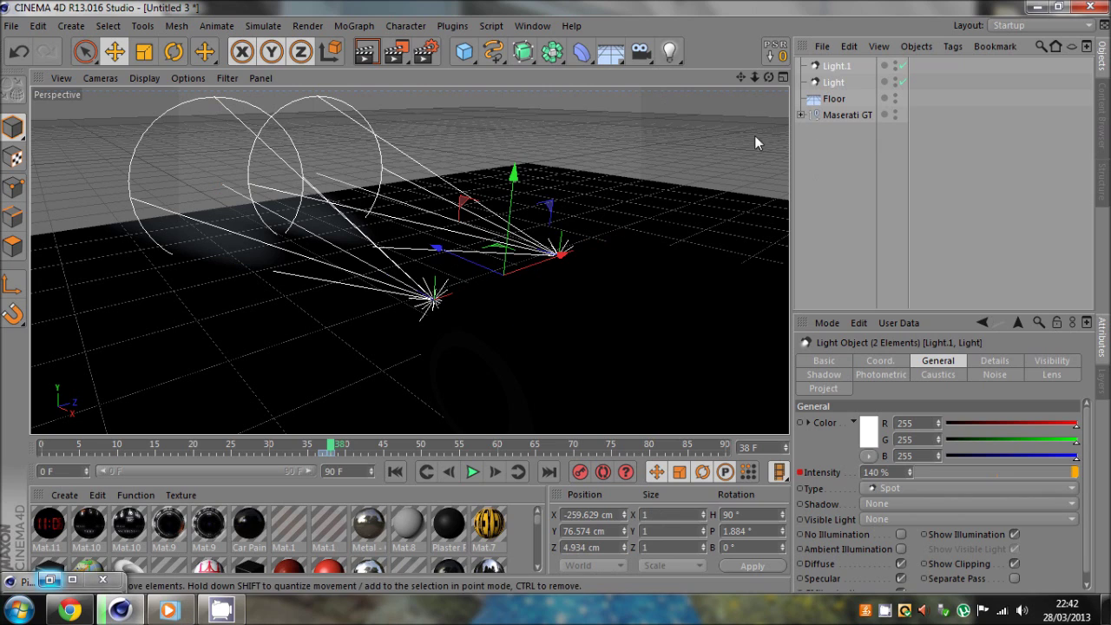
{"action": "left_click", "coordinate": [801, 213]}
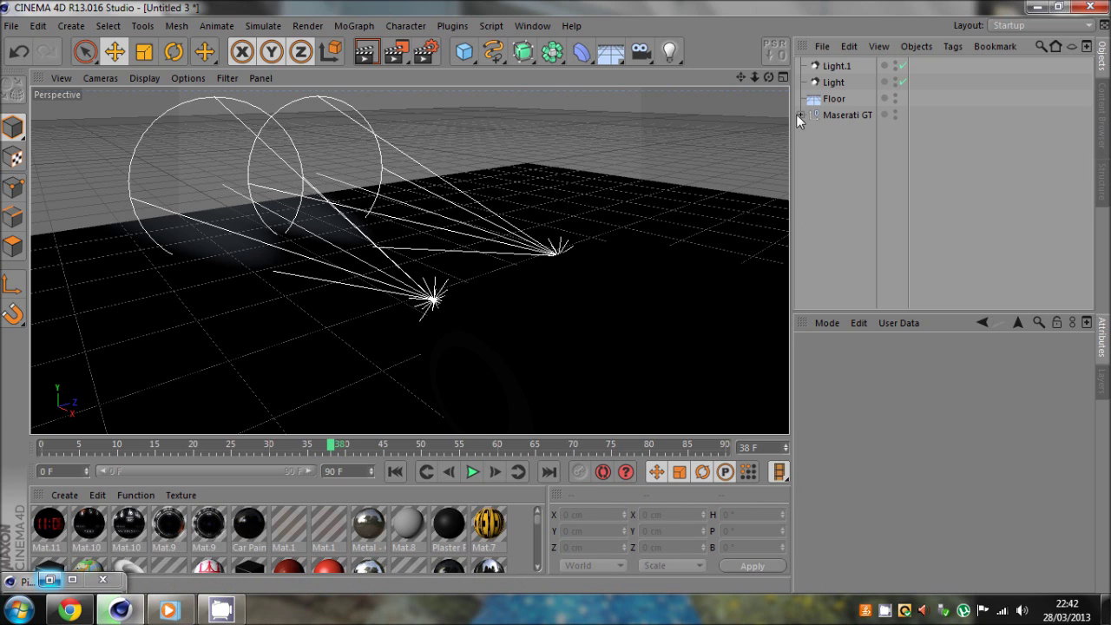
Step: Disable both headlight spot lights, Light.1 and Light
{"action": "left_click", "coordinate": [902, 65]}
{"action": "left_click", "coordinate": [900, 82]}
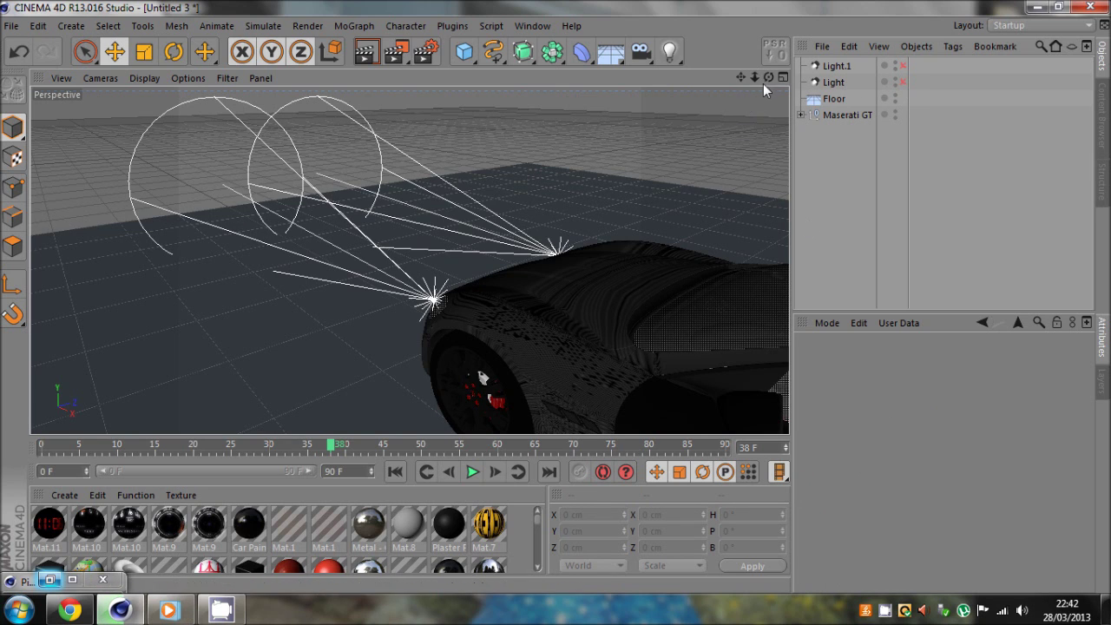
{"action": "left_click_drag", "start_coordinate": [554, 296], "coordinate": [555, 296]}
{"action": "mouse_move", "coordinate": [740, 81]}
{"action": "left_mouse_down"}
{"action": "mouse_move", "coordinate": [554, 296]}
{"action": "mouse_move", "coordinate": [740, 81]}
{"action": "left_mouse_up"}
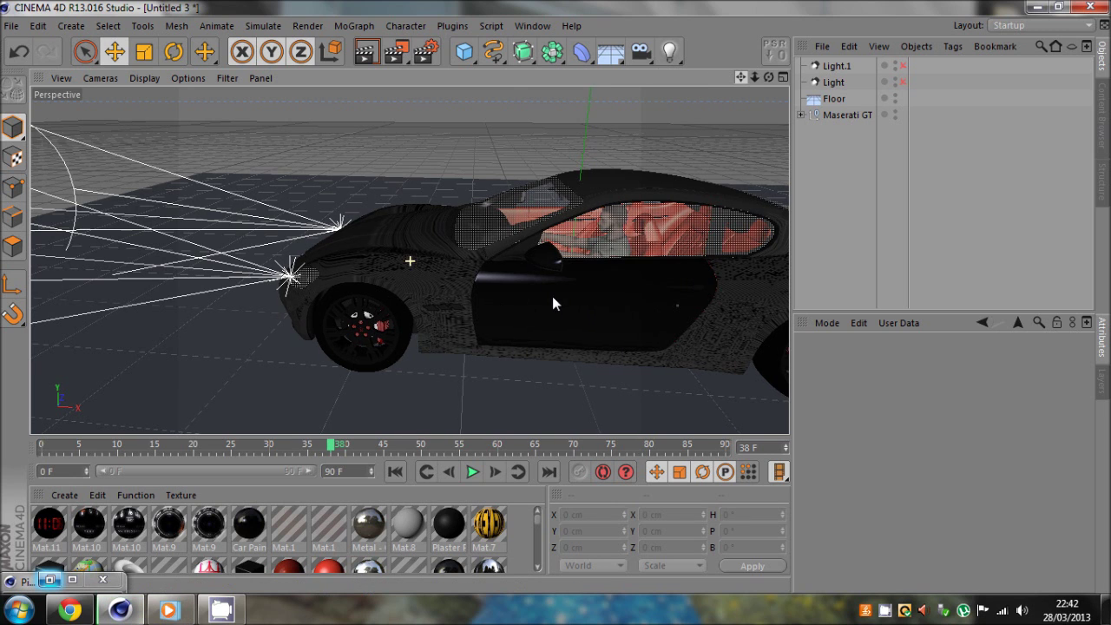
{"action": "middle_click_drag", "start_coordinate": [552, 296], "coordinate": [653, 155], "text": "alt"}
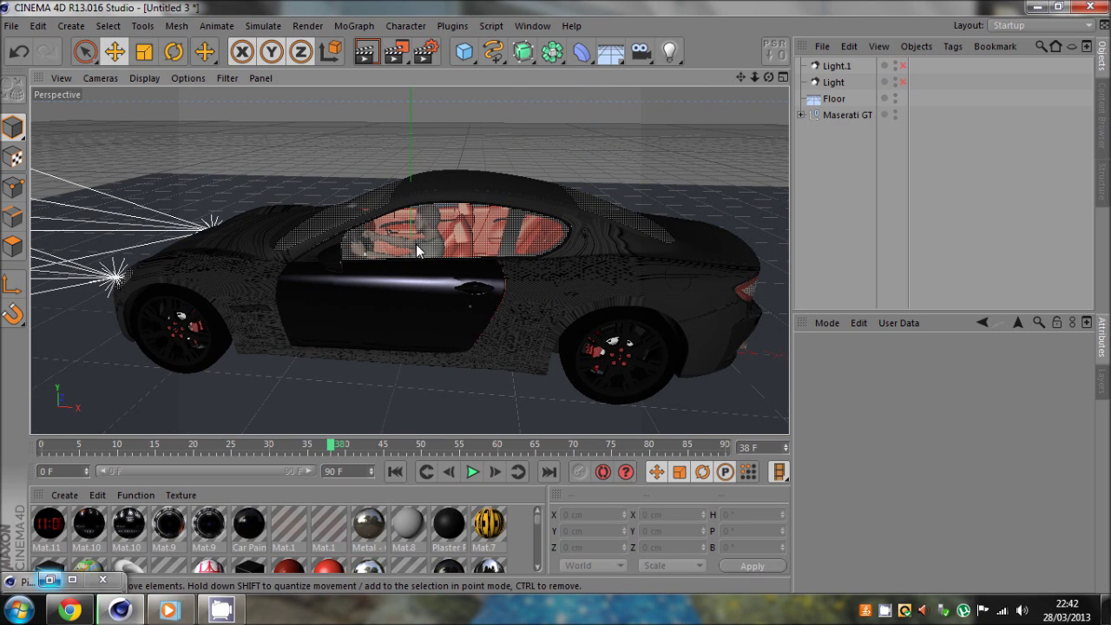